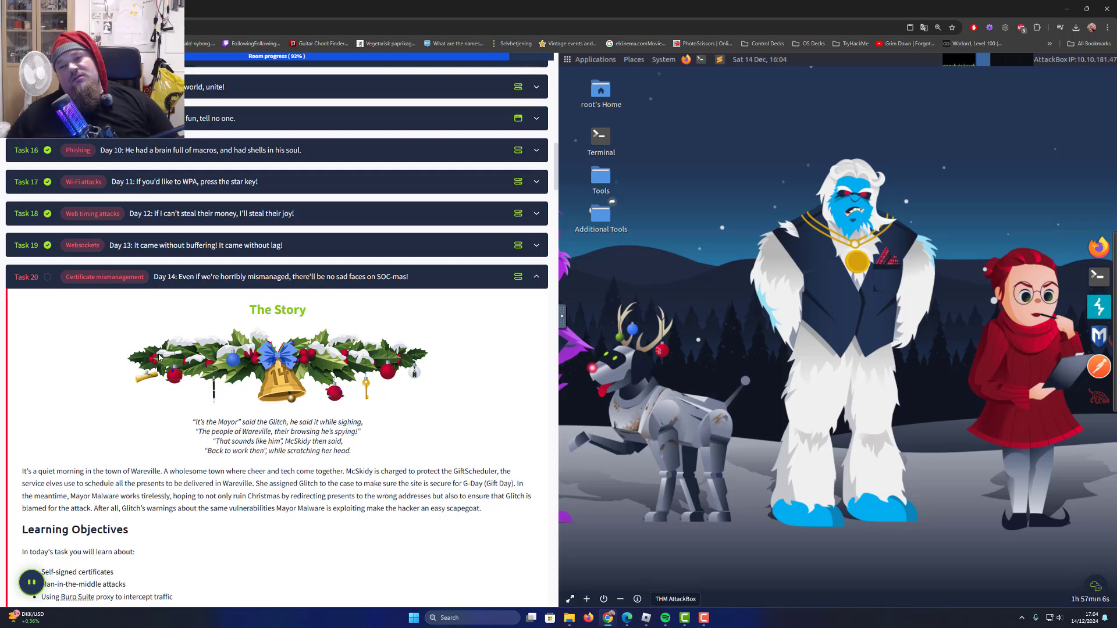
Highlight the three Learning Objectives, zoom the page in, and scroll on to 'Certified to Sleigh'
{"action": "scroll", "coordinate": [160, 356], "scroll_direction": "down", "scroll_amount": 5}
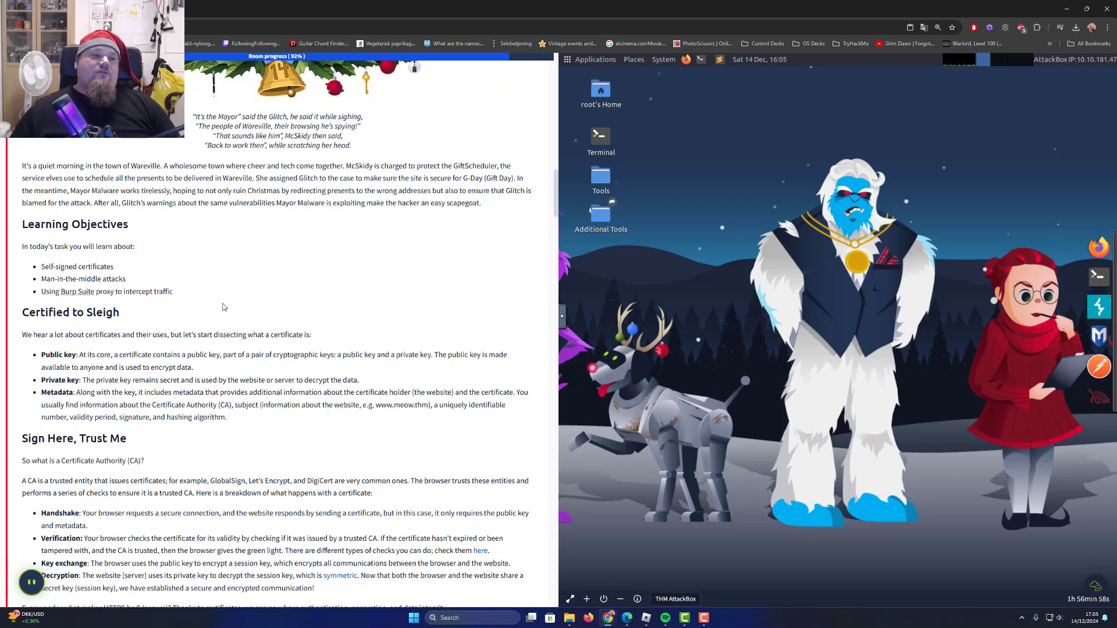
{"action": "left_click_drag", "start_coordinate": [196, 297], "coordinate": [40, 267]}
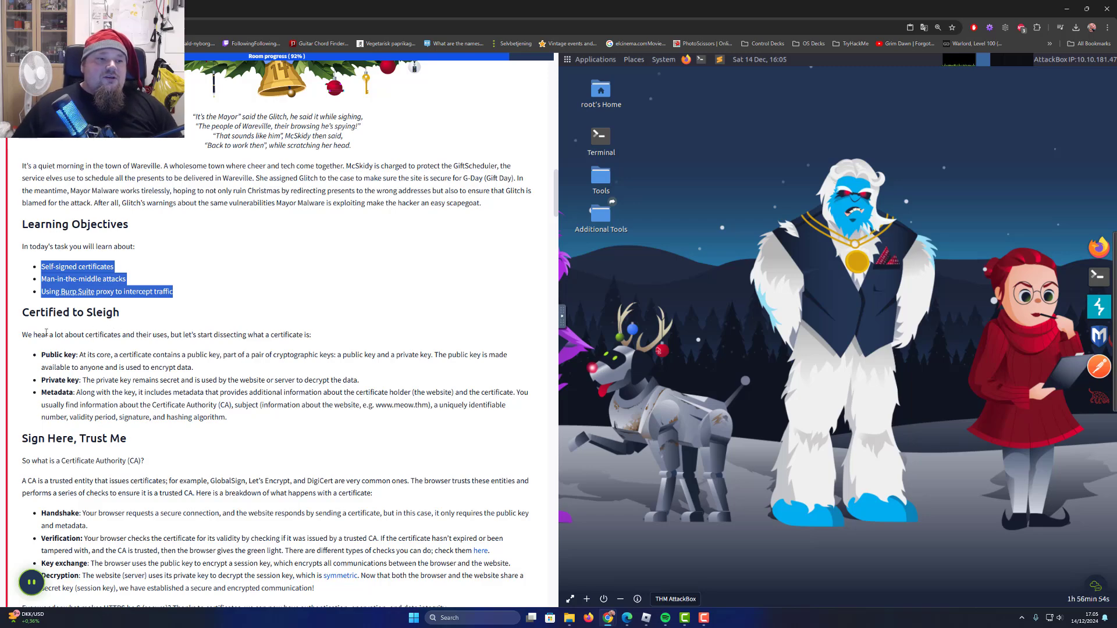
{"action": "key", "text": "ctrl+plus"}
{"action": "key", "text": "ctrl+plus"}
{"action": "key", "text": "ctrl+plus"}
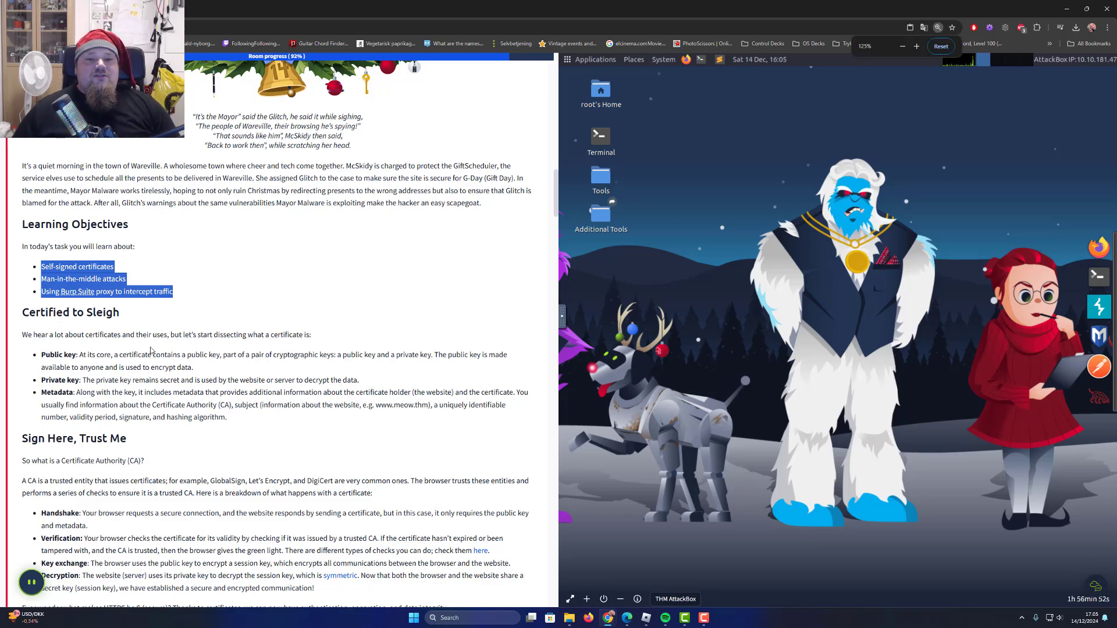
{"action": "scroll", "coordinate": [148, 348], "scroll_direction": "down", "scroll_amount": 3}
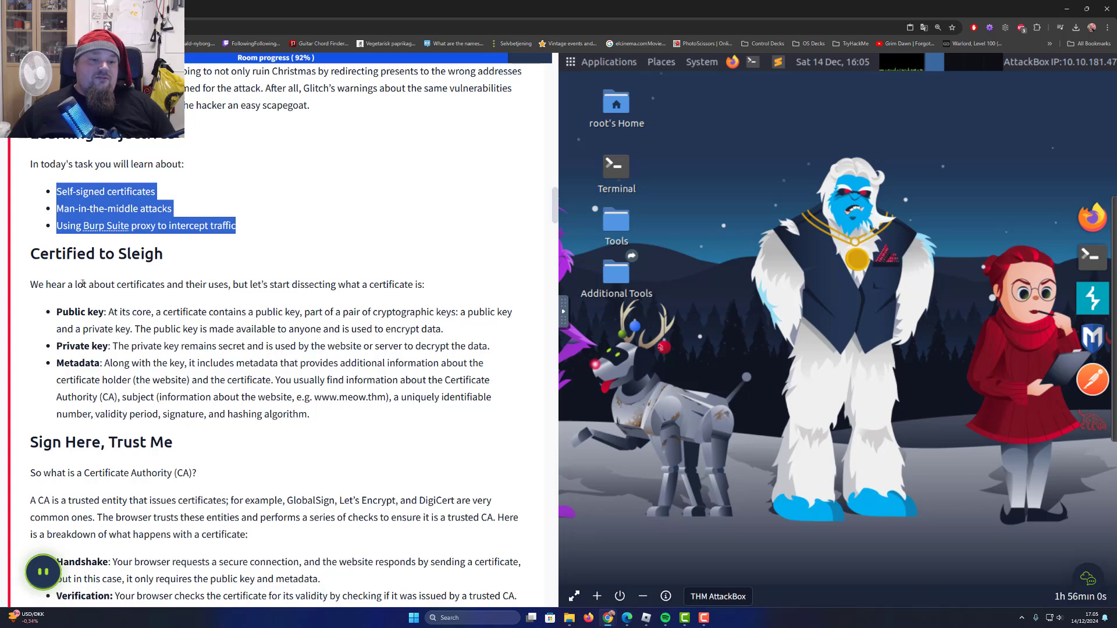
Read through 'Sign Here, Trust Me', briefly highlighting the question about Certificate Authorities
{"action": "scroll", "coordinate": [131, 308], "scroll_direction": "down", "scroll_amount": 3}
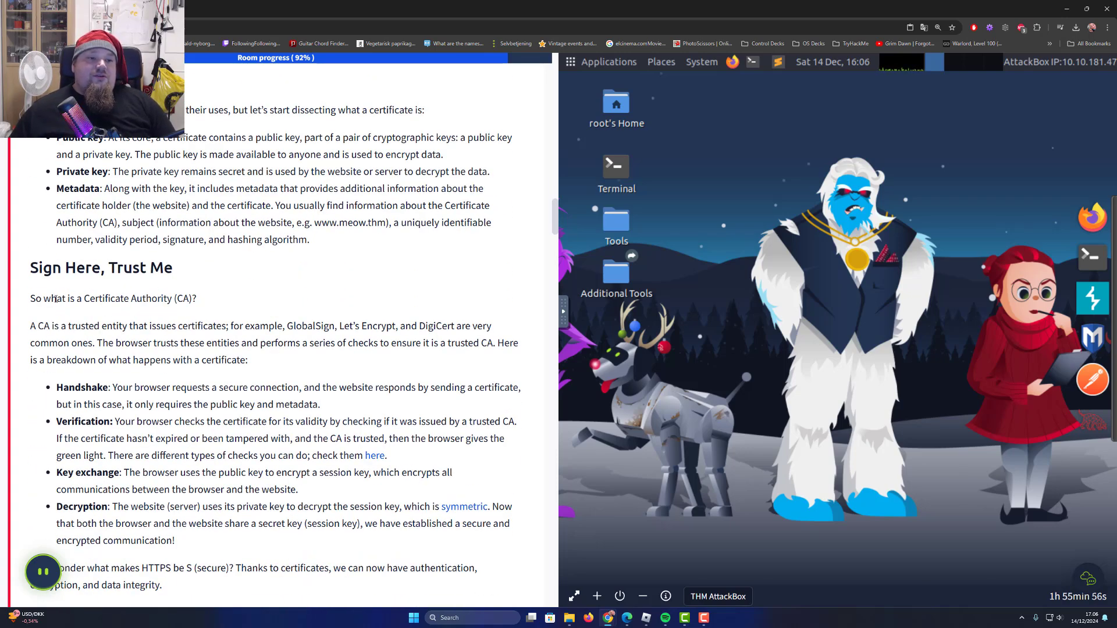
{"action": "left_click_drag", "start_coordinate": [36, 299], "coordinate": [77, 327]}
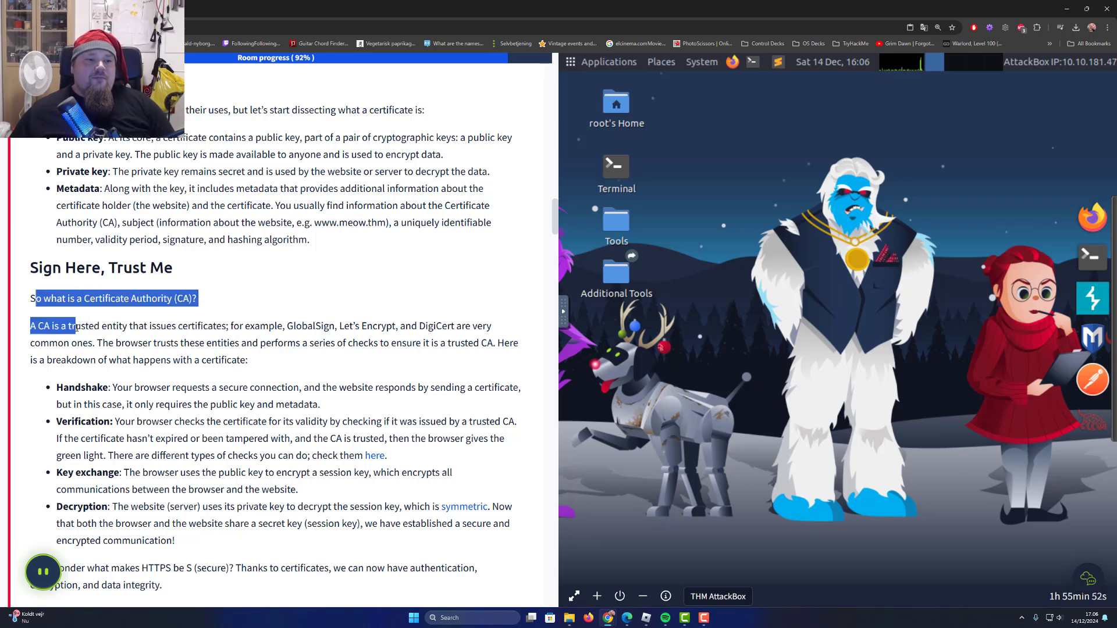
{"action": "left_click", "coordinate": [326, 302]}
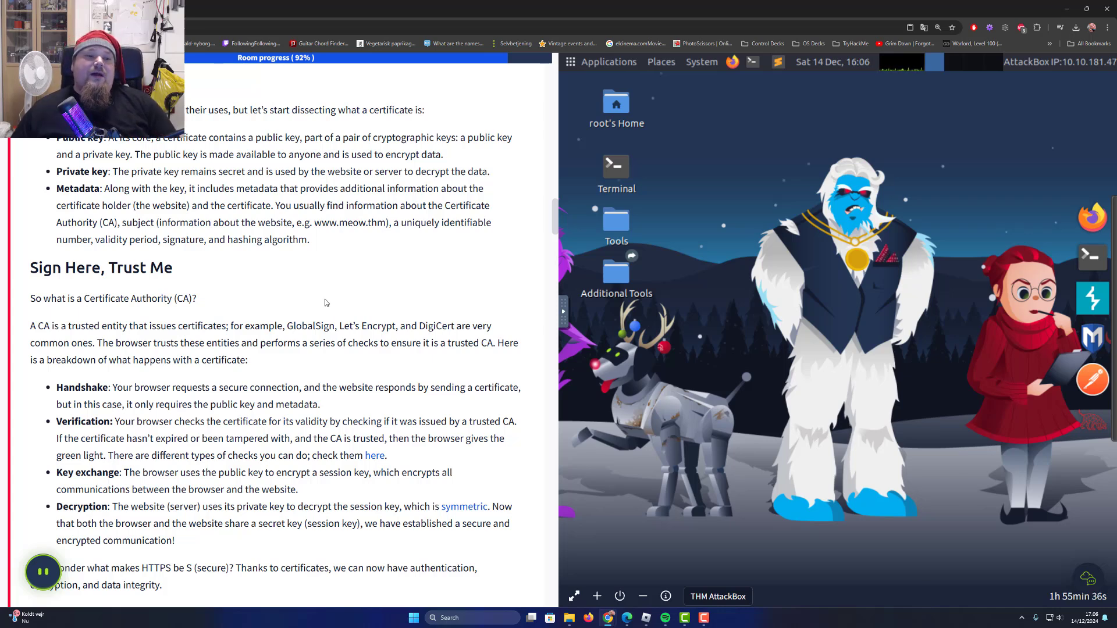
{"action": "scroll", "coordinate": [314, 285], "scroll_direction": "down", "scroll_amount": 2}
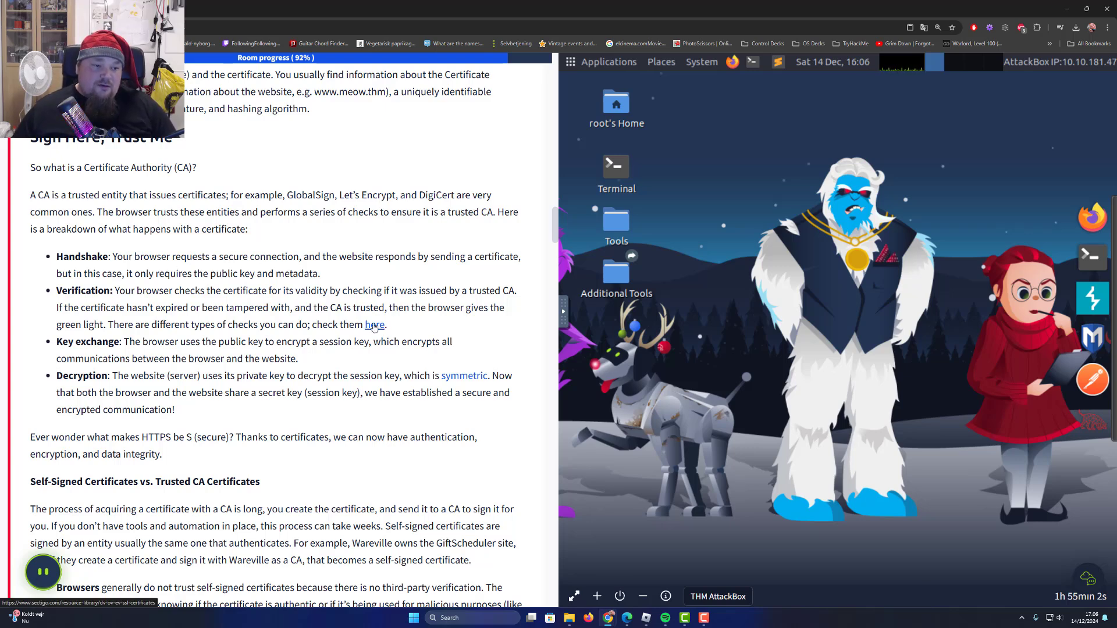
{"action": "scroll", "coordinate": [310, 320], "scroll_direction": "down", "scroll_amount": 2}
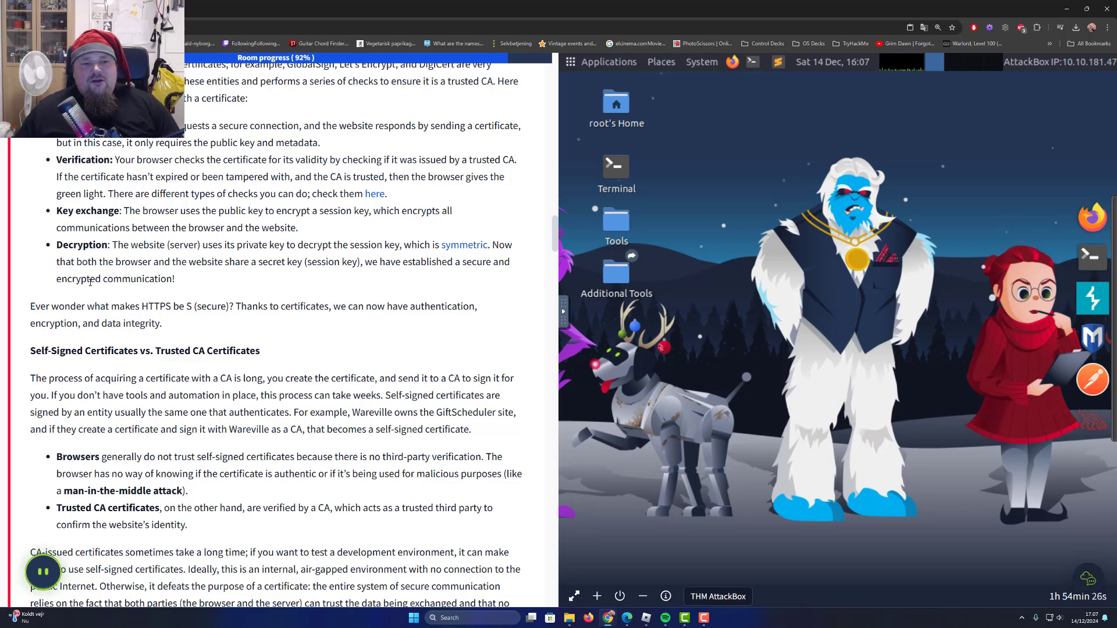
Highlight and read the Self-Signed Certificates vs. Trusted CA Certificates section
{"action": "scroll", "coordinate": [90, 283], "scroll_direction": "down", "scroll_amount": 3}
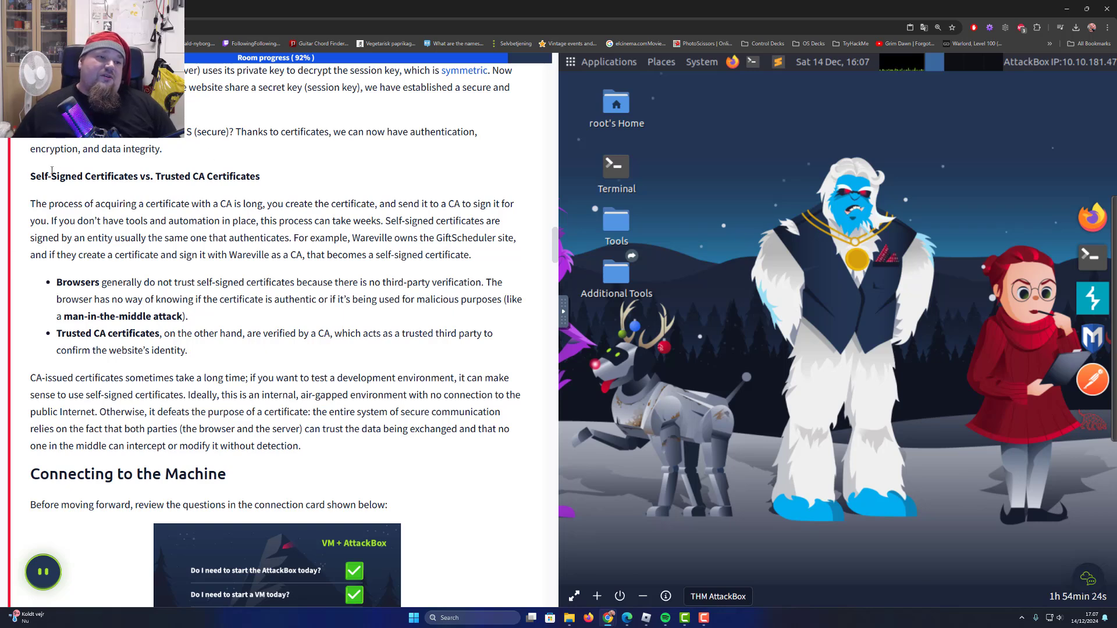
{"action": "left_click_drag", "start_coordinate": [26, 176], "coordinate": [290, 173]}
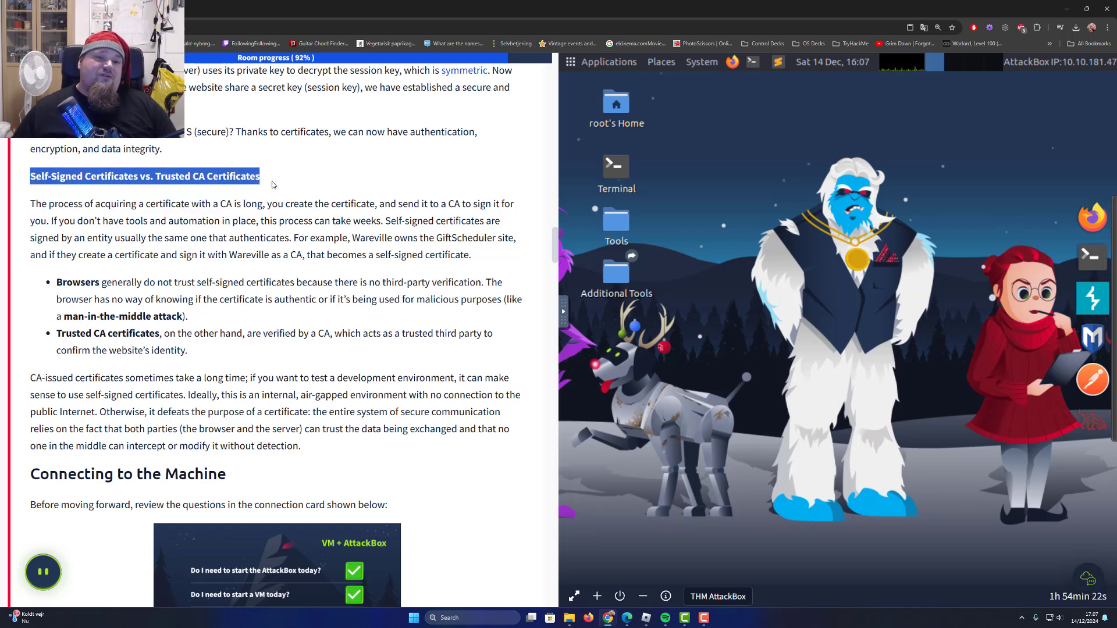
{"action": "left_click", "coordinate": [273, 184]}
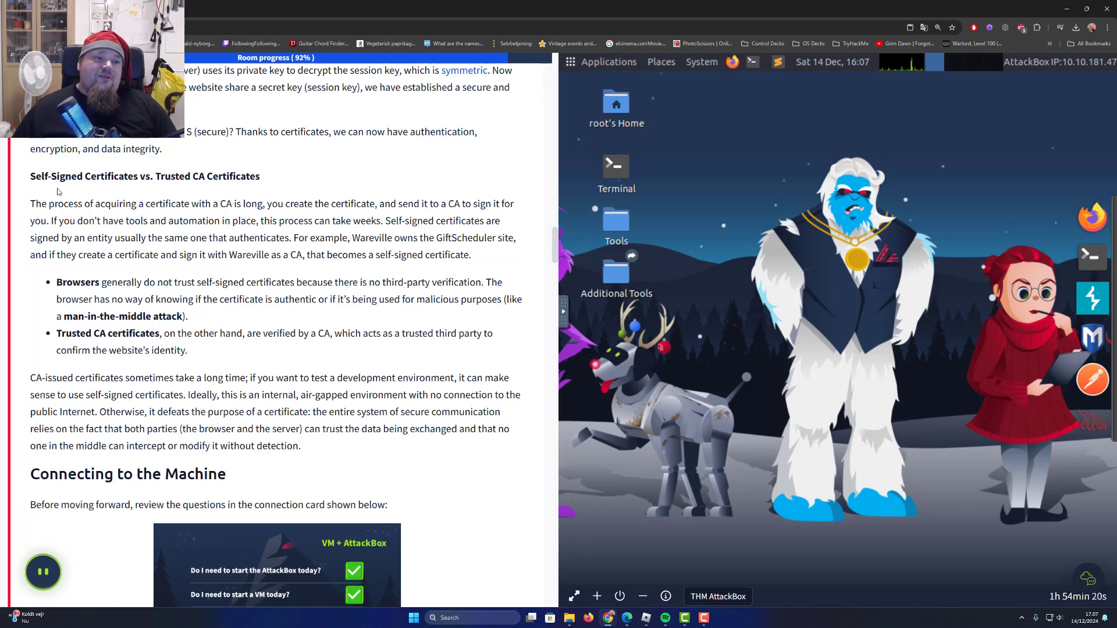
{"action": "left_click_drag", "start_coordinate": [57, 192], "coordinate": [332, 450]}
{"action": "scroll", "coordinate": [179, 336], "scroll_direction": "down", "scroll_amount": 5}
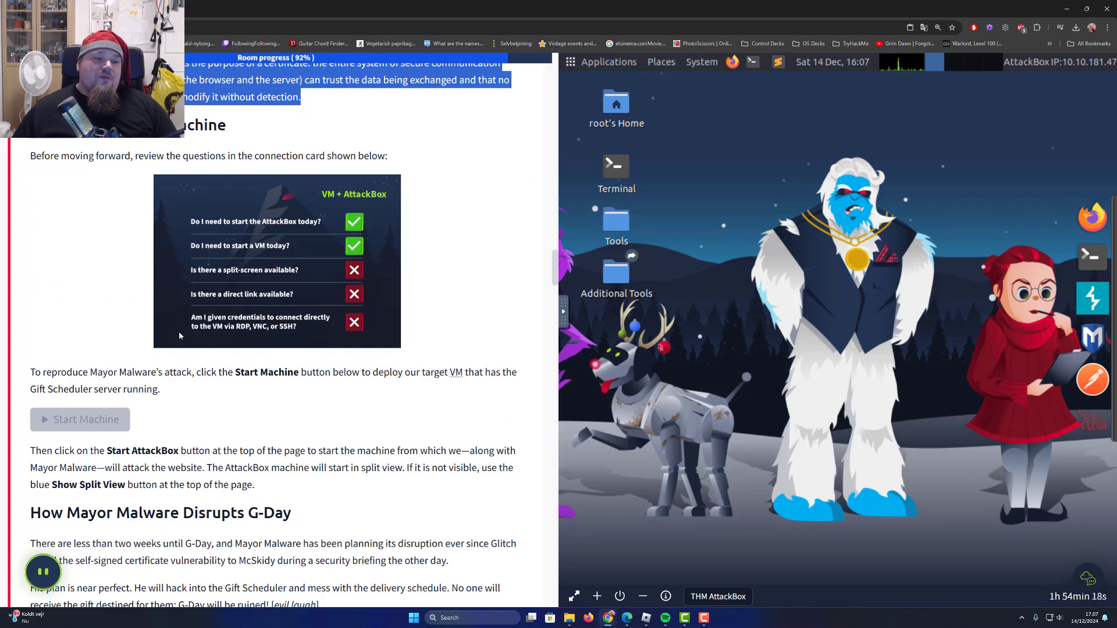
{"action": "left_click", "coordinate": [179, 336]}
Continue down to the 'How Mayor Malware Disrupts G-Day' heading and highlight it
{"action": "scroll", "coordinate": [113, 374], "scroll_direction": "down", "scroll_amount": 1}
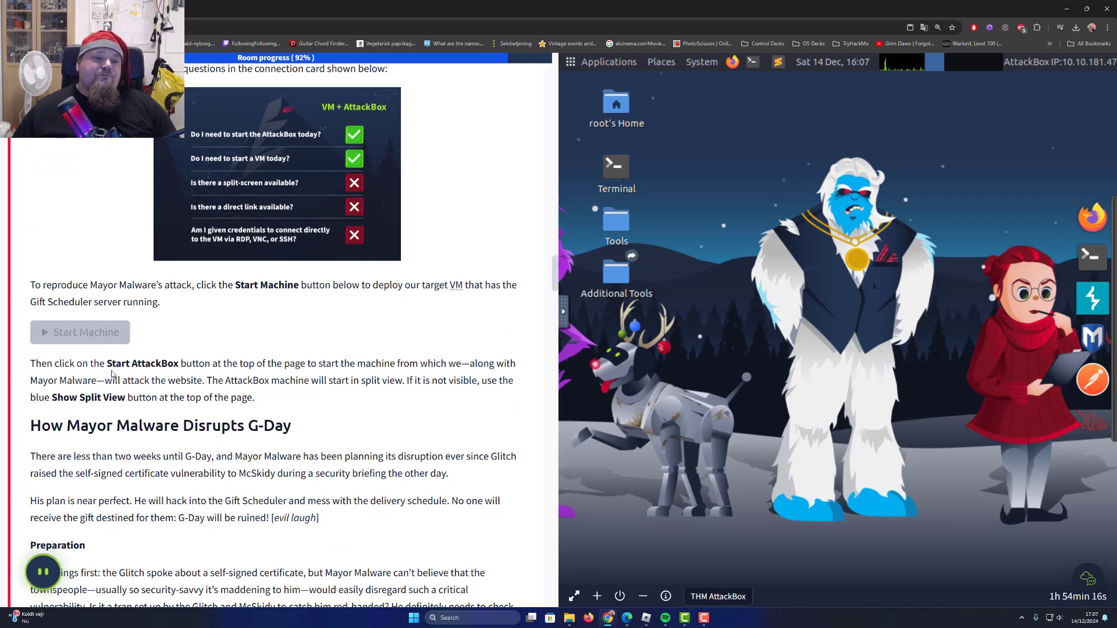
{"action": "scroll", "coordinate": [112, 374], "scroll_direction": "down", "scroll_amount": 1}
{"action": "scroll", "coordinate": [101, 290], "scroll_direction": "down", "scroll_amount": 1}
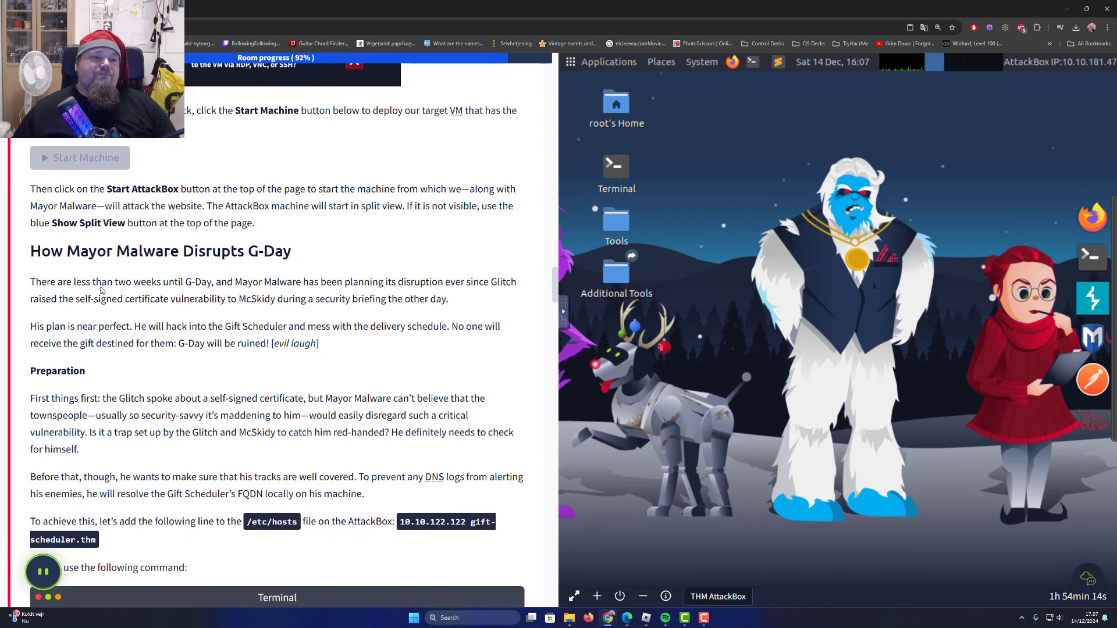
{"action": "left_click_drag", "start_coordinate": [41, 251], "coordinate": [285, 251]}
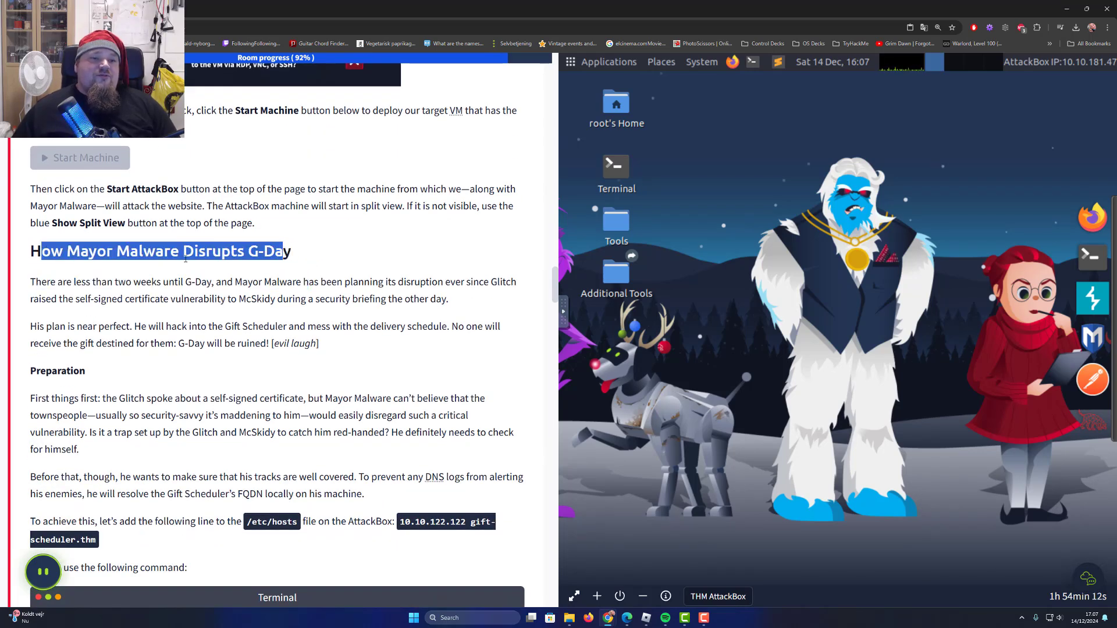
{"action": "left_click", "coordinate": [43, 280]}
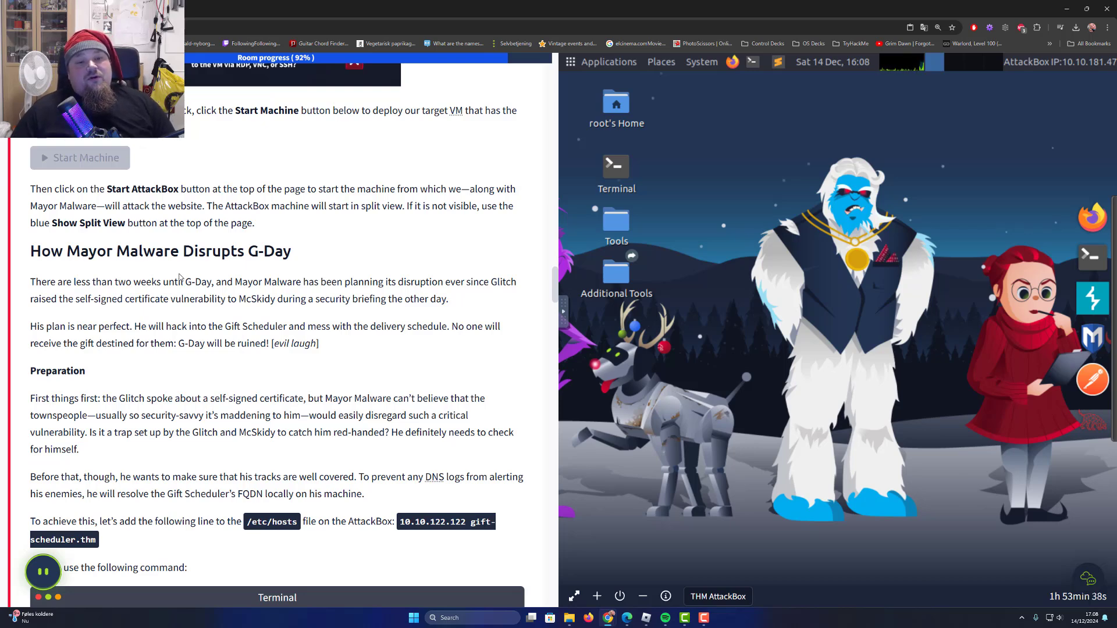
Scroll to the echo and cat /etc/hosts command blocks in the tutorial
{"action": "scroll", "coordinate": [179, 278], "scroll_direction": "down", "scroll_amount": 2}
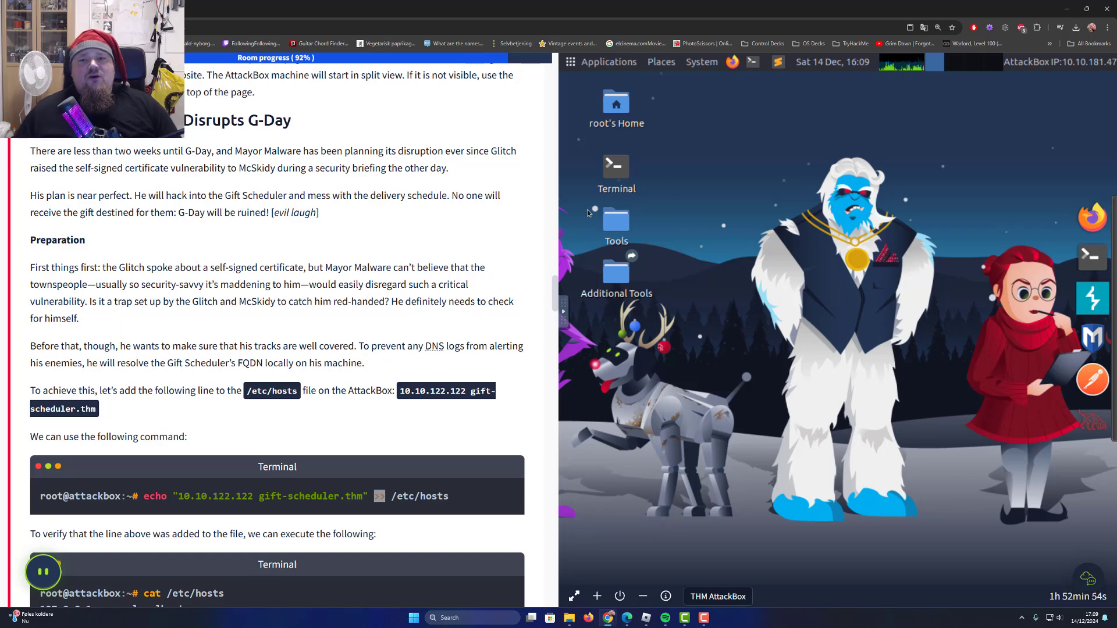
Open a terminal on the AttackBox and edit /etc/hosts with nano
{"action": "double_click", "coordinate": [614, 170]}
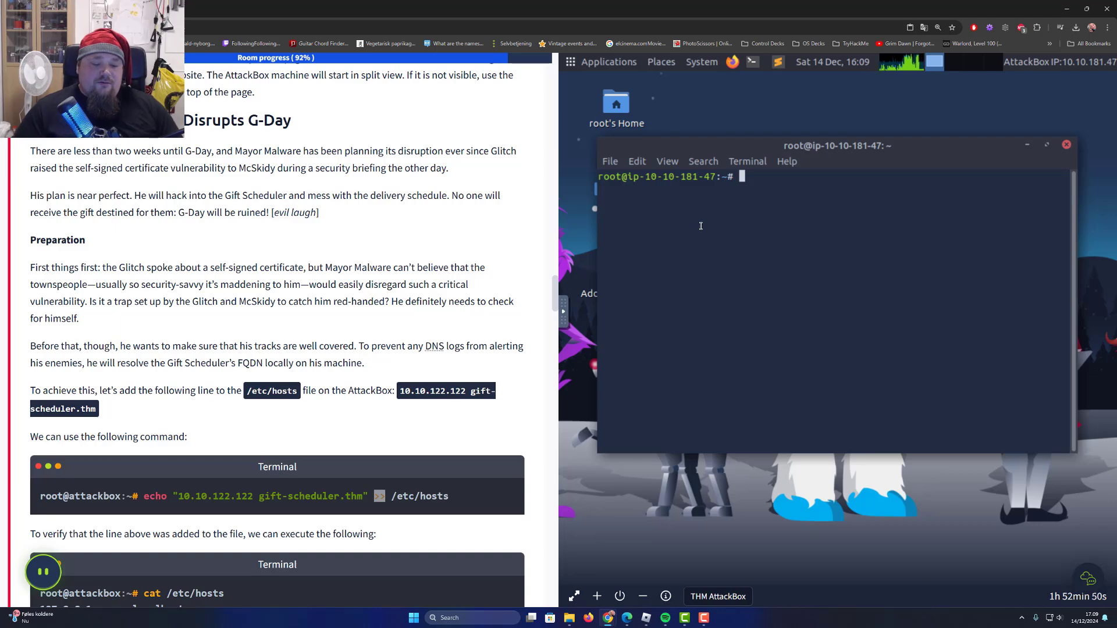
{"action": "type", "text": "nano "}
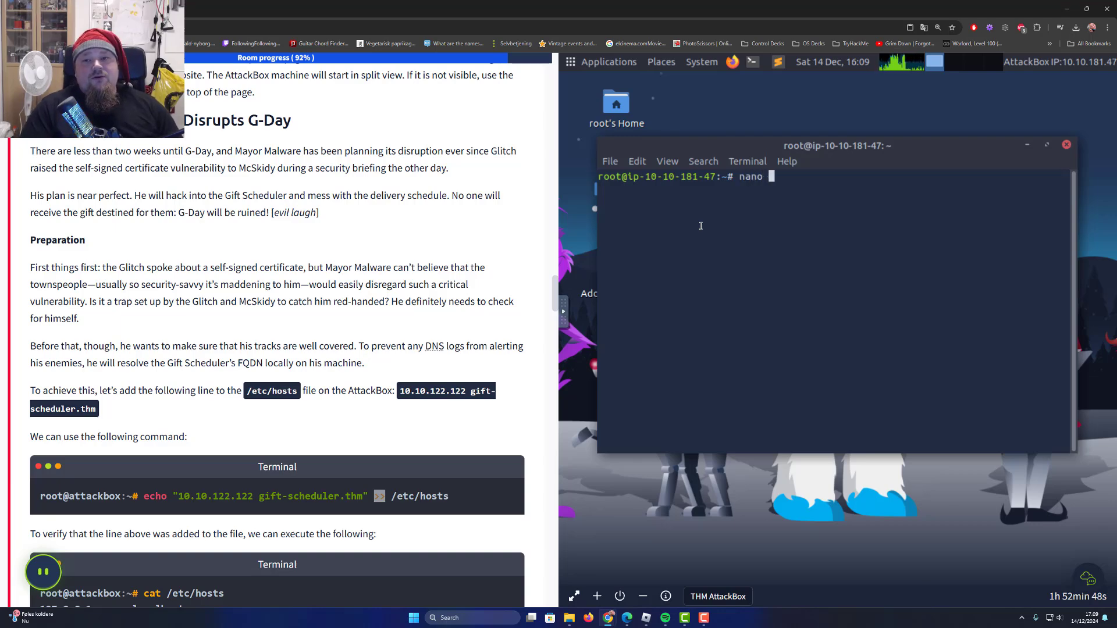
{"action": "type", "text": "/etc/hosts"}
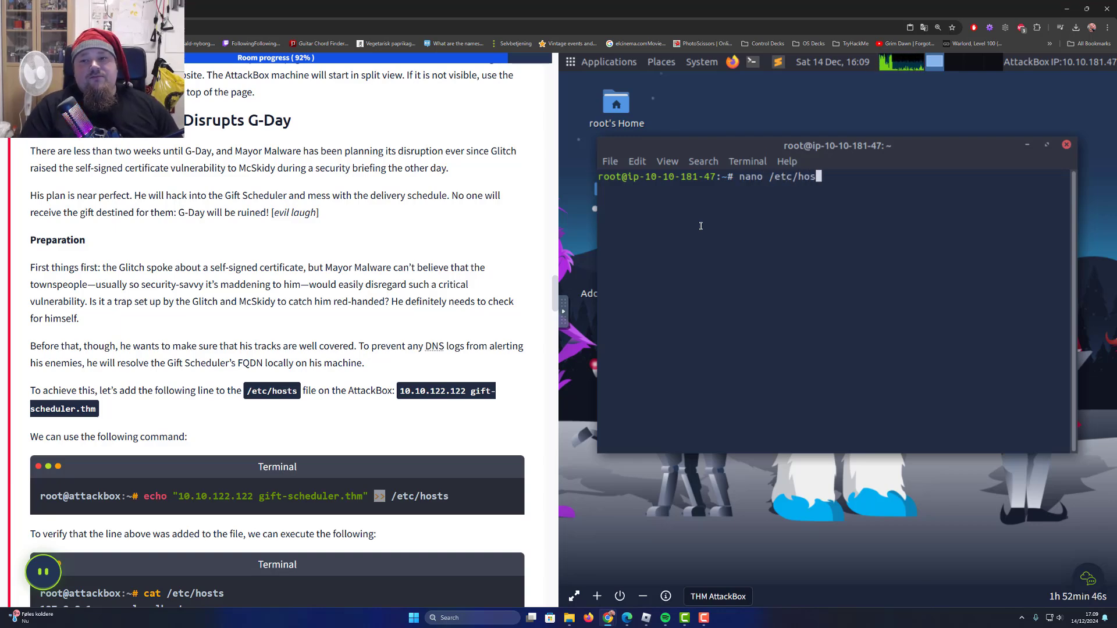
{"action": "key", "text": "Return"}
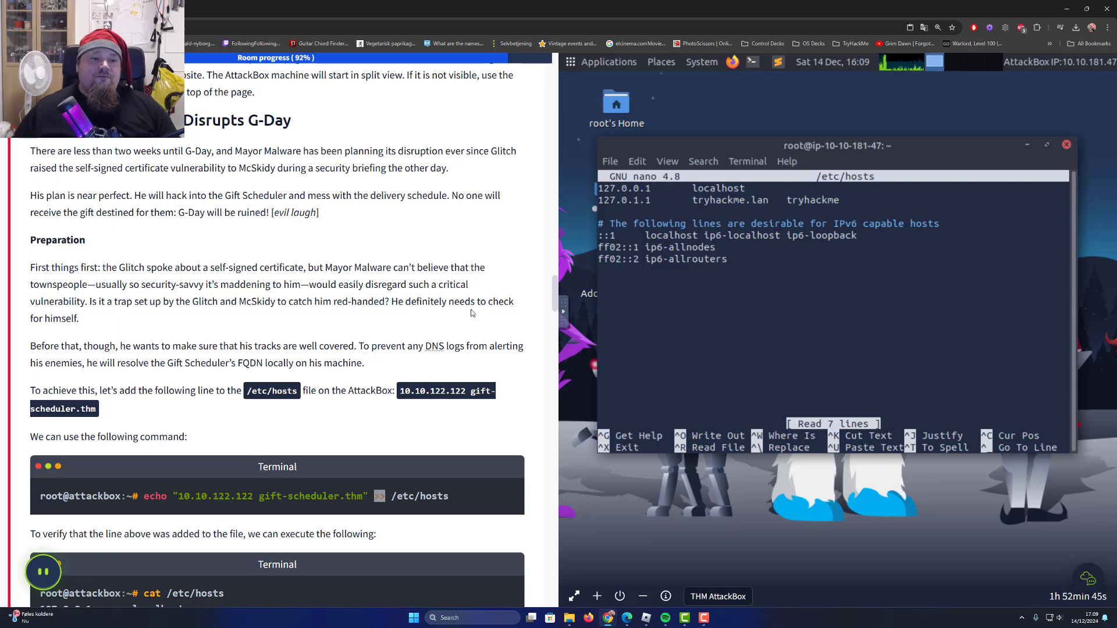
Paste '10.10.122.122 gift-scheduler.thm' onto line 3, separating IP and hostname with a tab
{"action": "left_click", "coordinate": [411, 401]}
{"action": "key", "text": "ctrl+c"}
{"action": "right_click", "coordinate": [74, 411]}
{"action": "left_click", "coordinate": [116, 424]}
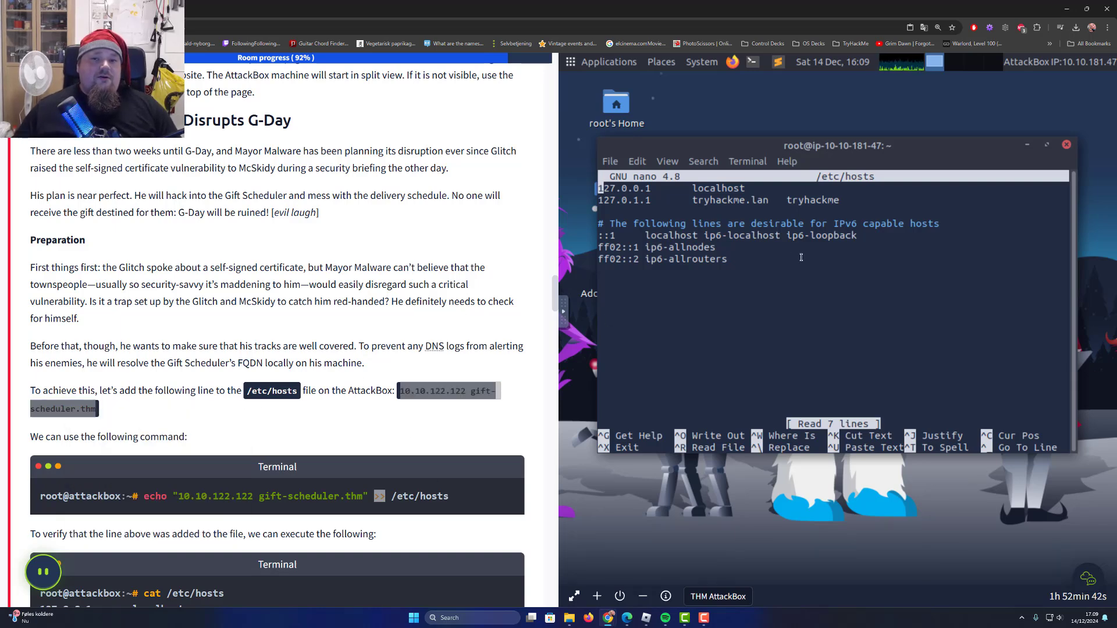
{"action": "key", "text": "Down"}
{"action": "key", "text": "Down"}
{"action": "key", "text": "Return"}
{"action": "key", "text": "Up"}
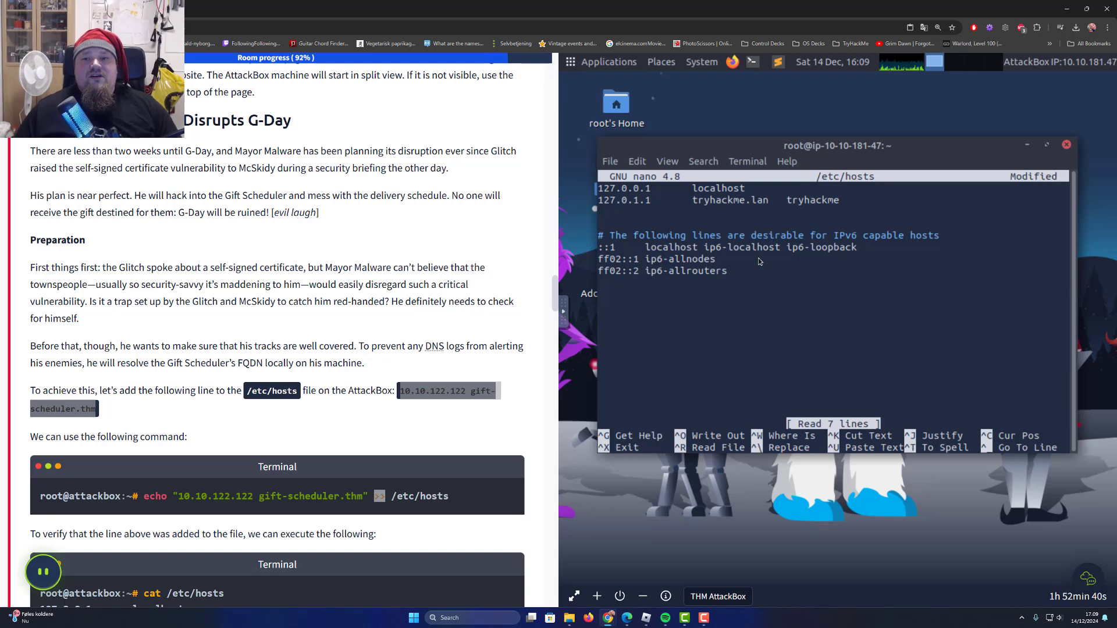
{"action": "right_click", "coordinate": [762, 263]}
{"action": "left_click", "coordinate": [799, 344]}
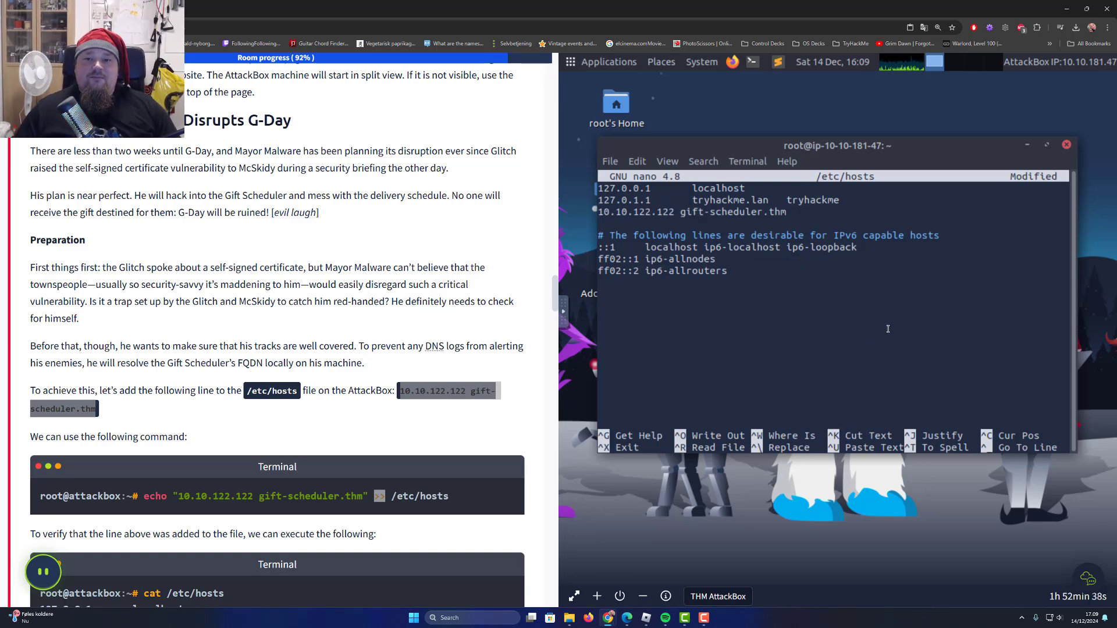
{"action": "key", "text": "Left"}
{"action": "key", "text": "Left"}
{"action": "key", "text": "Left"}
{"action": "key", "text": "Left"}
{"action": "key", "text": "Left"}
{"action": "key", "text": "Left"}
{"action": "key", "text": "Left"}
{"action": "key", "text": "Left"}
{"action": "key", "text": "Left"}
{"action": "key", "text": "Left"}
{"action": "key", "text": "Left"}
{"action": "key", "text": "Left"}
{"action": "key", "text": "Left"}
{"action": "key", "text": "Left"}
{"action": "key", "text": "Left"}
{"action": "key", "text": "Left"}
{"action": "key", "text": "Left"}
{"action": "key", "text": "Left"}
{"action": "key", "text": "Left"}
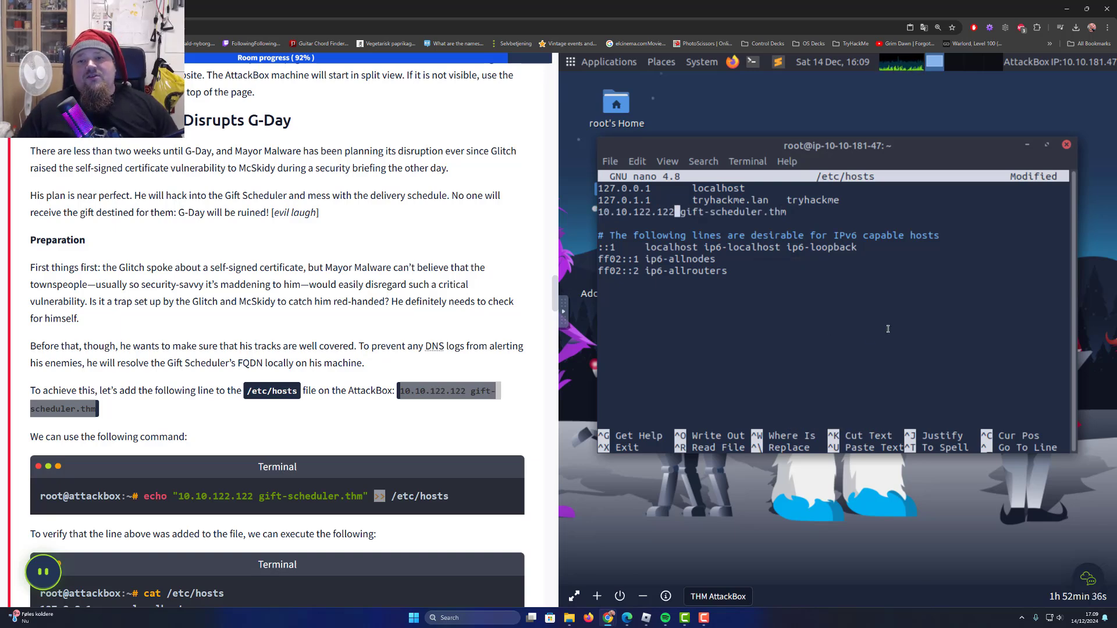
{"action": "key", "text": "Tab"}
{"action": "key", "text": "Delete"}
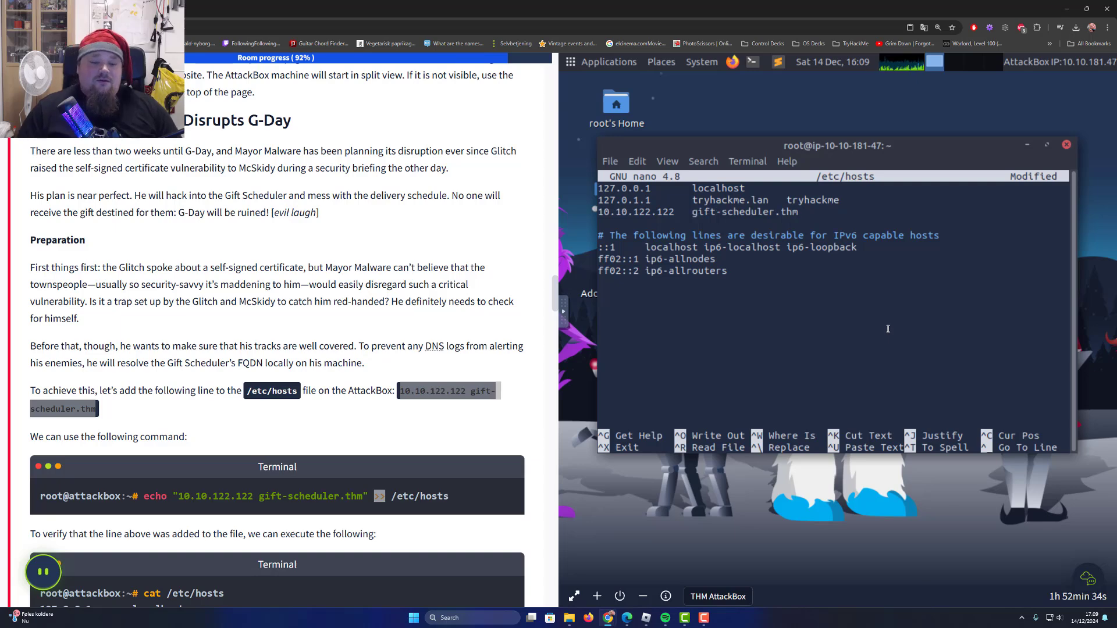
Save /etc/hosts under the same name and exit nano
{"action": "key", "text": "ctrl+o"}
{"action": "key", "text": "Return"}
{"action": "key", "text": "ctrl+x"}
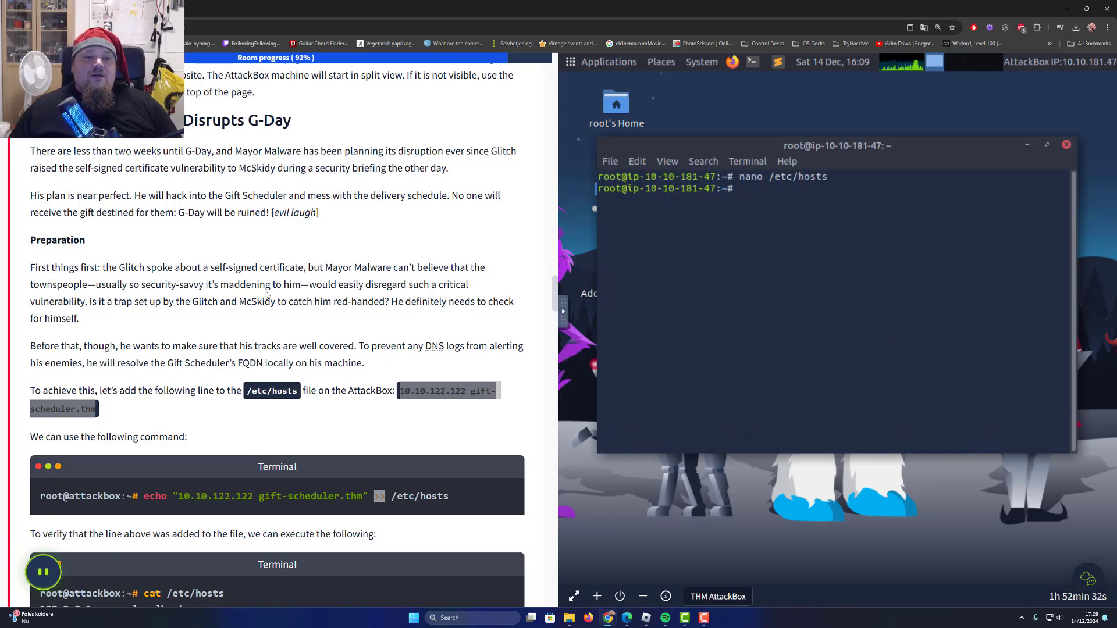
{"action": "scroll", "coordinate": [208, 332], "scroll_direction": "down", "scroll_amount": 2}
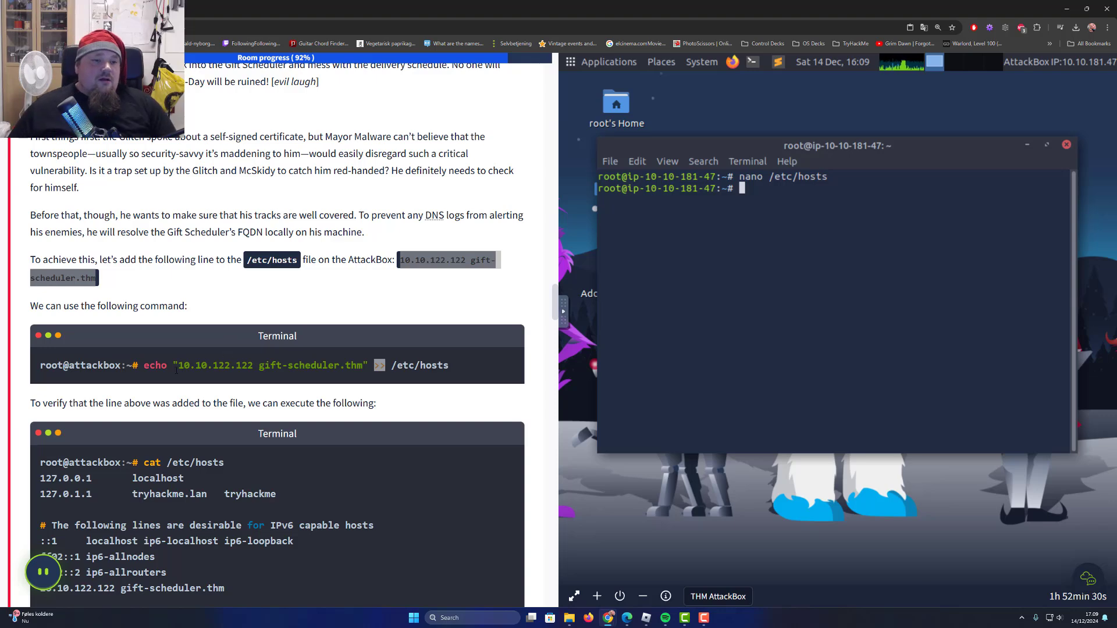
Run cat /etc/hosts by swapping nano for cat in the recalled command
{"action": "left_click_drag", "start_coordinate": [144, 366], "coordinate": [469, 378]}
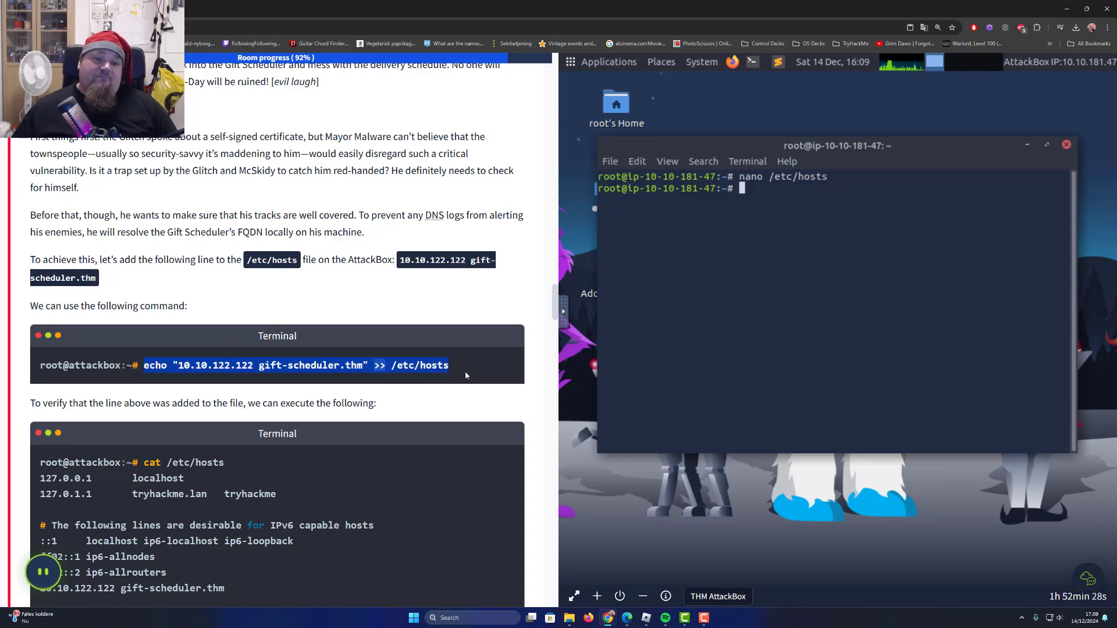
{"action": "left_click", "coordinate": [466, 371]}
{"action": "scroll", "coordinate": [372, 367], "scroll_direction": "down", "scroll_amount": 3}
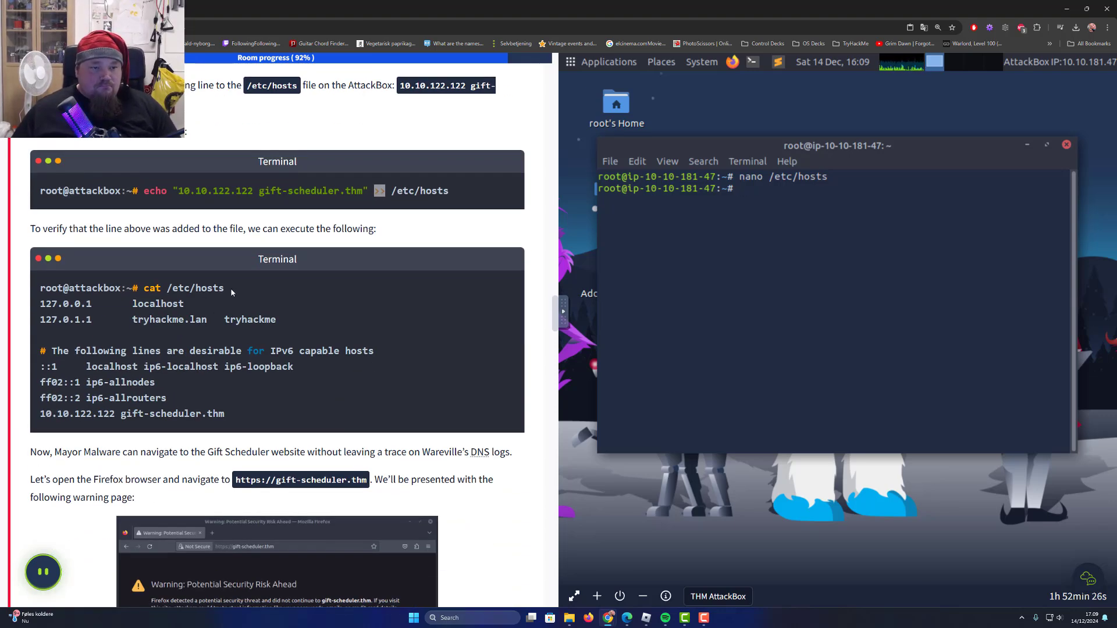
{"action": "left_click_drag", "start_coordinate": [224, 288], "coordinate": [144, 288]}
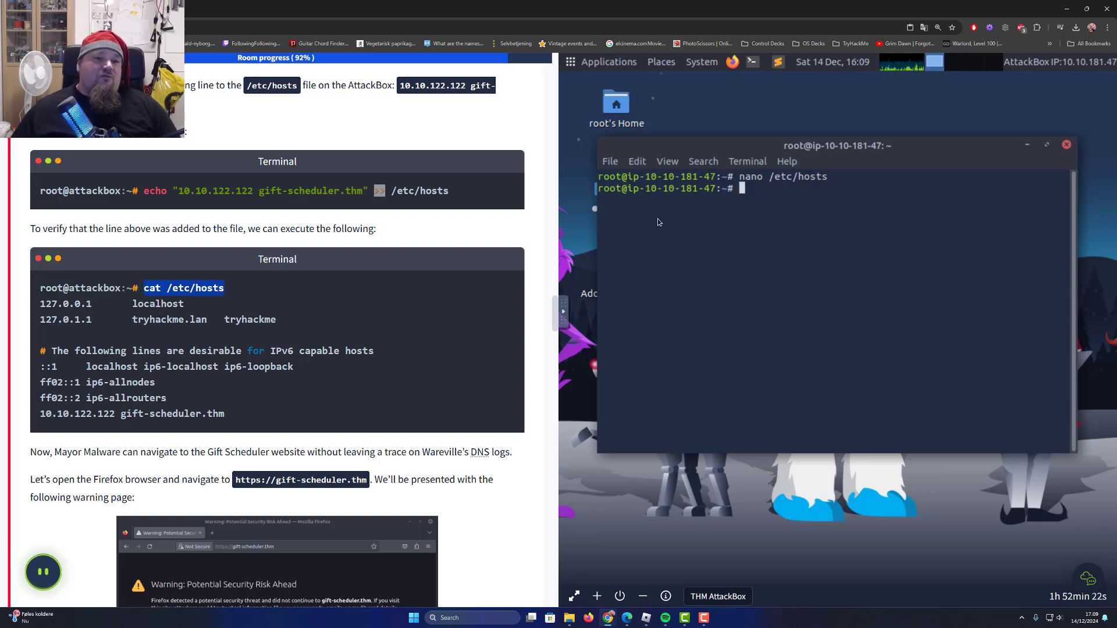
{"action": "left_click", "coordinate": [761, 251]}
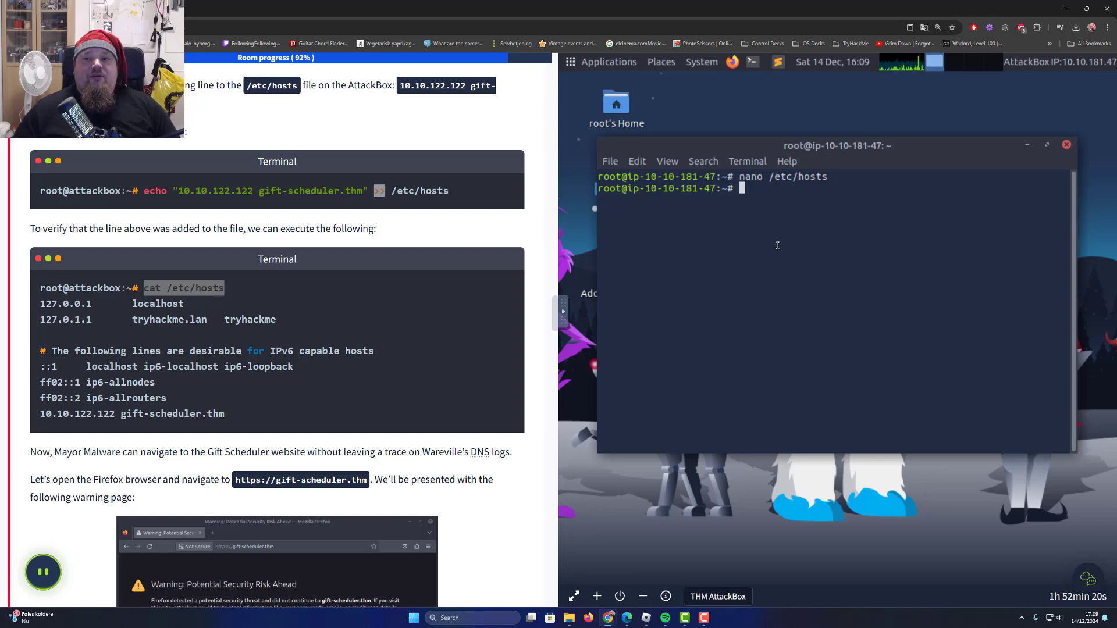
{"action": "key", "text": "Up"}
{"action": "key", "text": "Home"}
{"action": "key", "text": "Delete"}
{"action": "key", "text": "Delete"}
{"action": "key", "text": "Delete"}
{"action": "key", "text": "Delete"}
{"action": "key", "text": "Delete"}
{"action": "type", "text": "cat"}
{"action": "key", "text": "Return"}
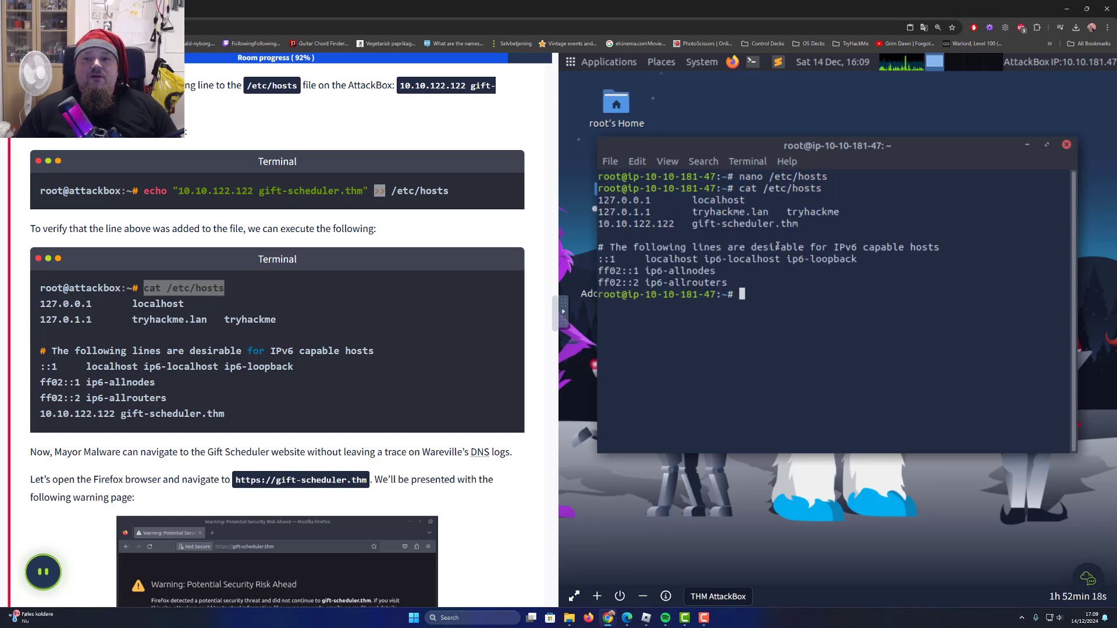
{"action": "left_click_drag", "start_coordinate": [832, 228], "coordinate": [594, 213]}
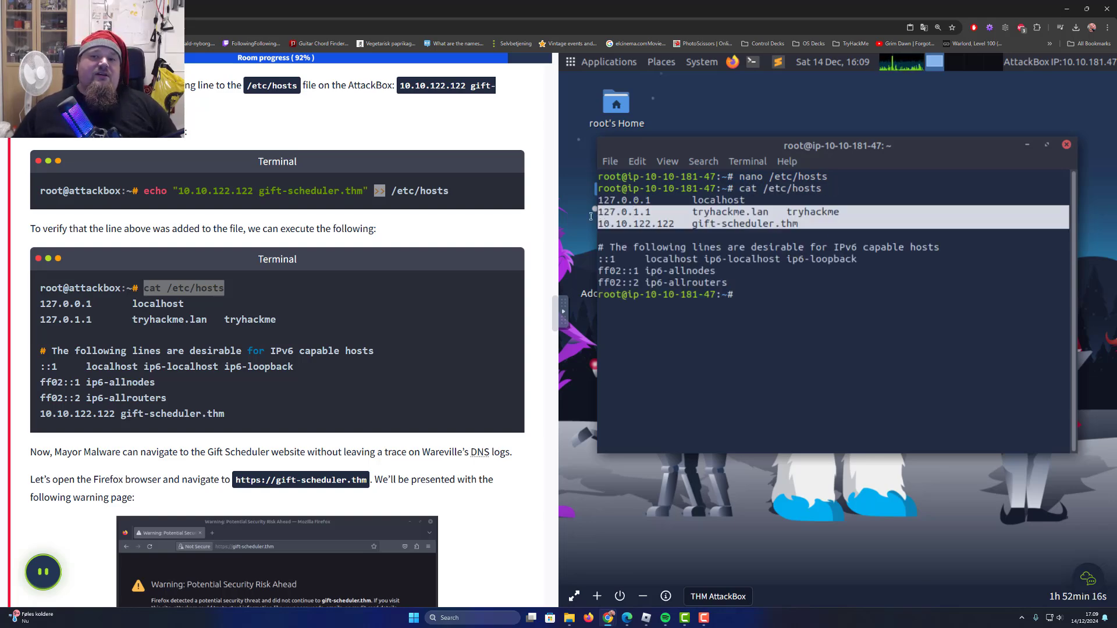
{"action": "scroll", "coordinate": [317, 214], "scroll_direction": "down", "scroll_amount": 3}
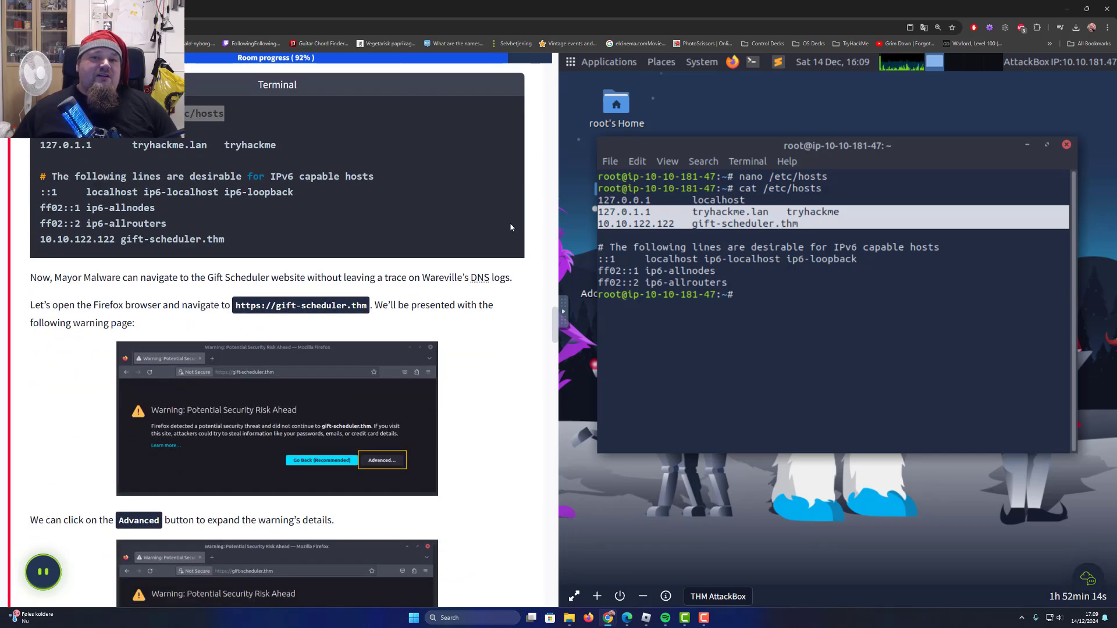
{"action": "left_click_drag", "start_coordinate": [692, 224], "coordinate": [808, 224]}
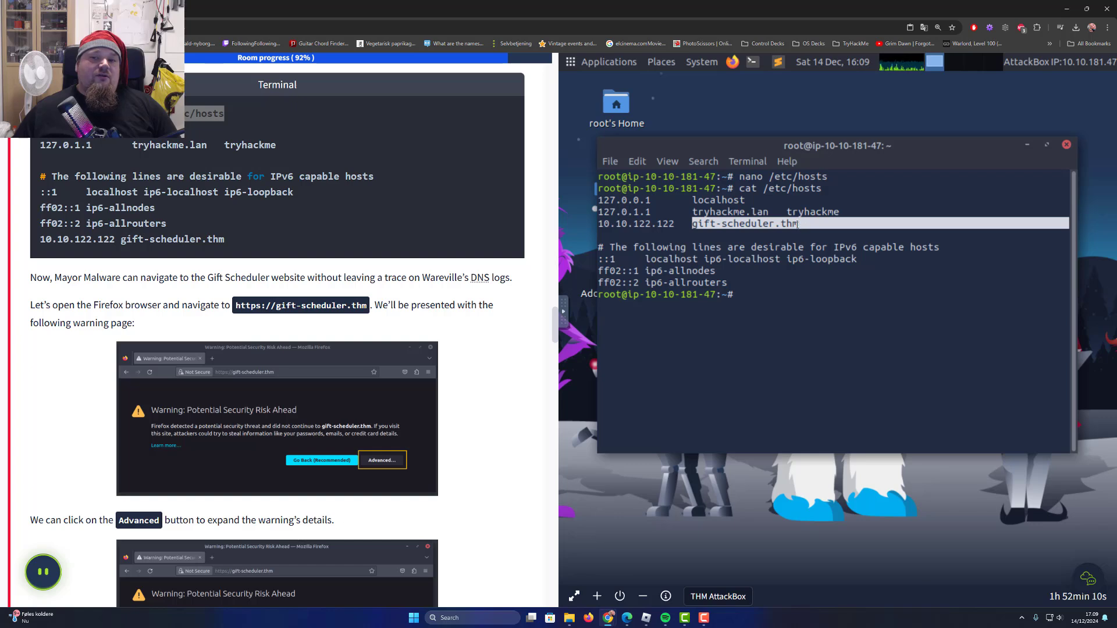
{"action": "double_click", "coordinate": [673, 223]}
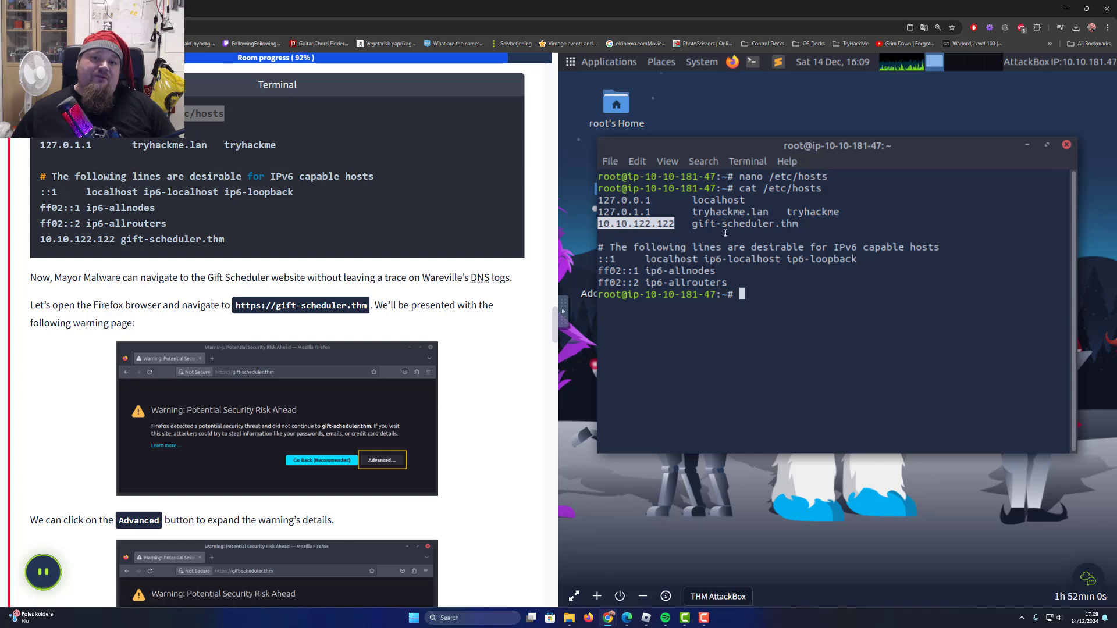
{"action": "left_click_drag", "start_coordinate": [694, 225], "coordinate": [789, 224]}
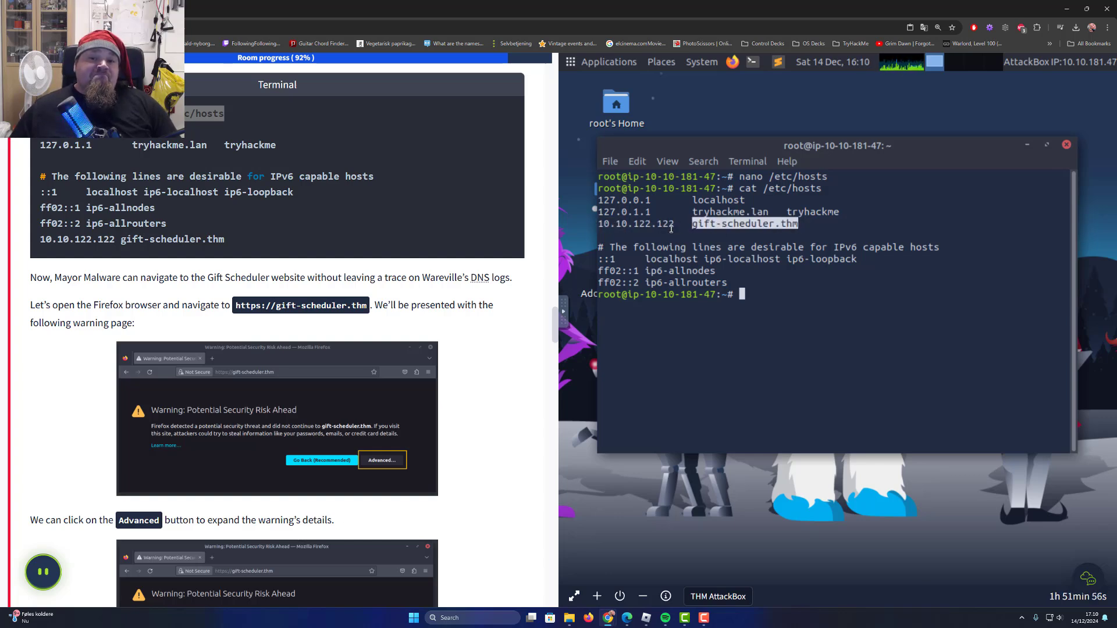
{"action": "left_click", "coordinate": [694, 224]}
{"action": "left_click_drag", "start_coordinate": [693, 225], "coordinate": [598, 224]}
{"action": "left_click", "coordinate": [659, 225]}
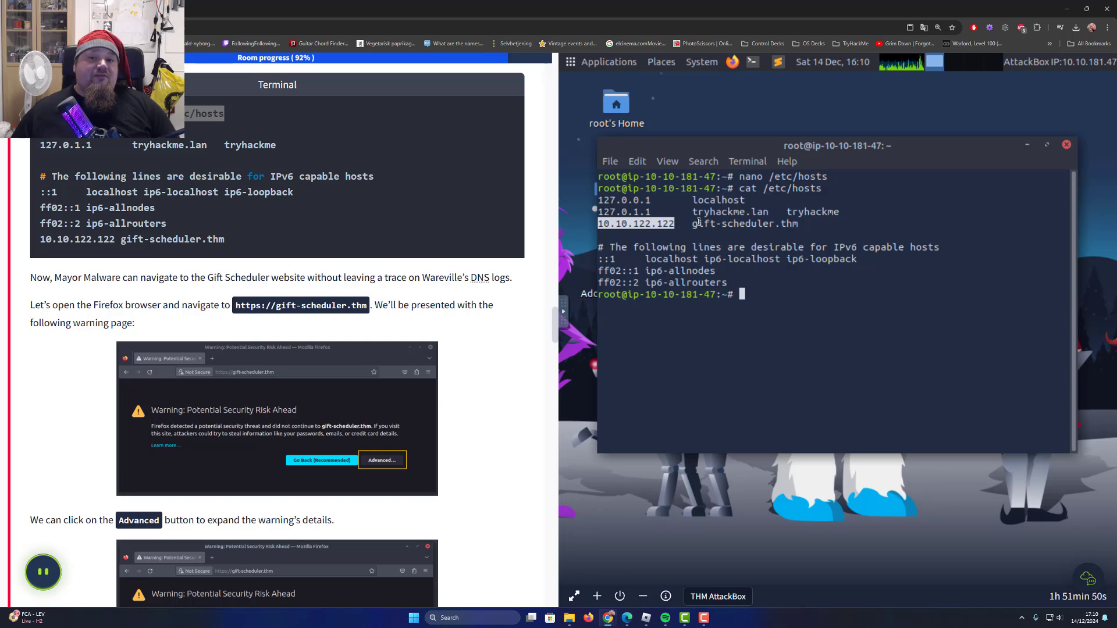
{"action": "left_click_drag", "start_coordinate": [693, 224], "coordinate": [813, 221]}
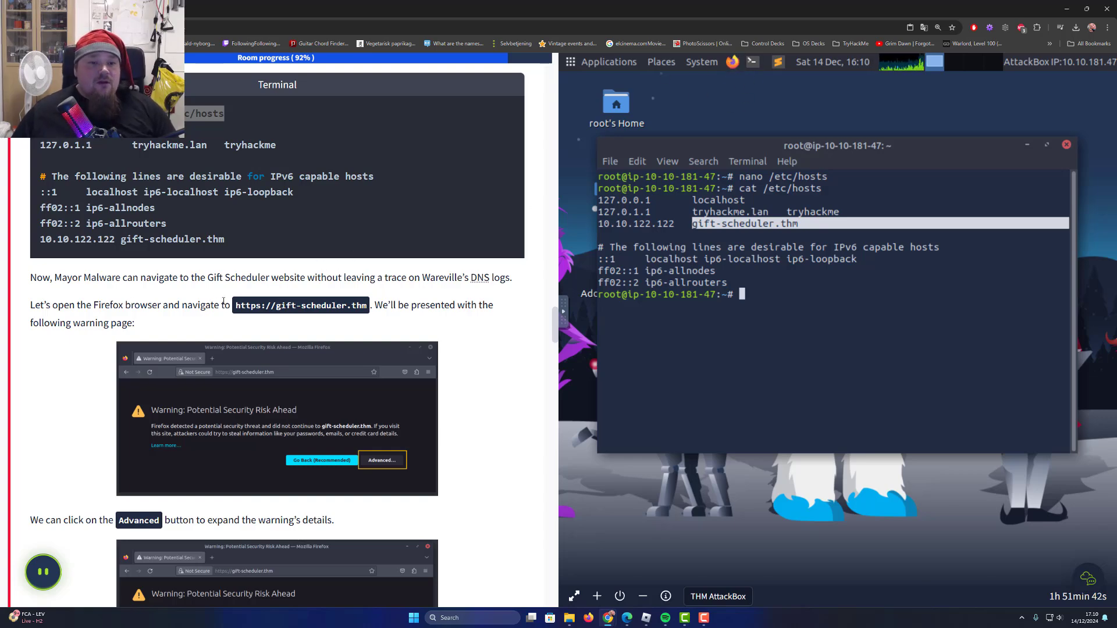
{"action": "left_click_drag", "start_coordinate": [237, 307], "coordinate": [372, 307]}
{"action": "right_click", "coordinate": [338, 303]}
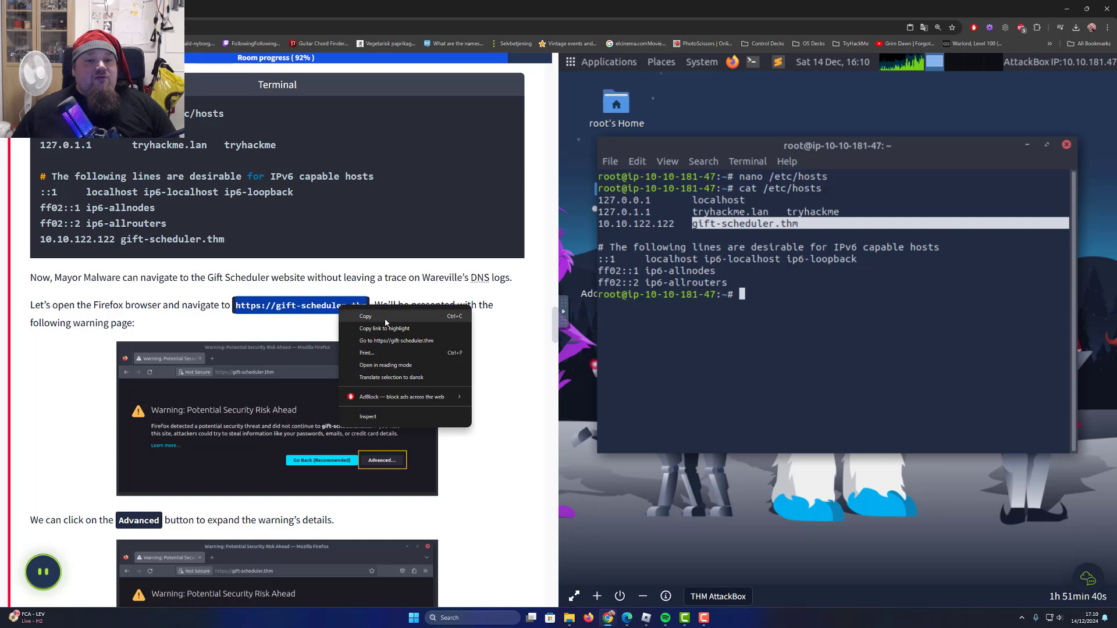
{"action": "left_click", "coordinate": [361, 313]}
{"action": "left_click_drag", "start_coordinate": [259, 305], "coordinate": [251, 306]}
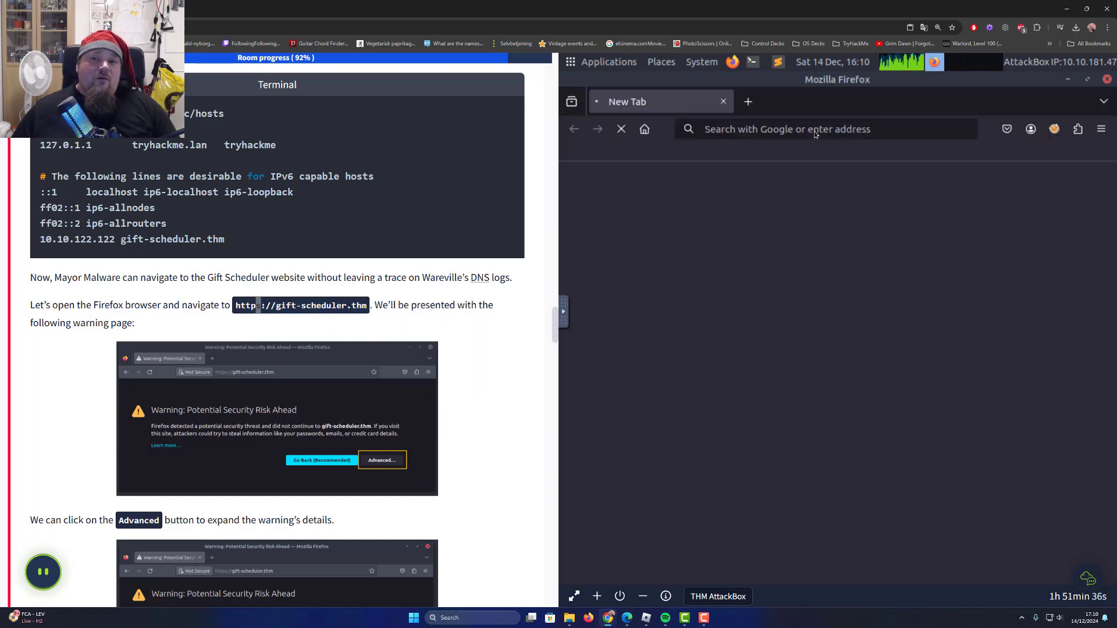
{"action": "left_click", "coordinate": [815, 129]}
{"action": "key", "text": "ctrl+v"}
{"action": "key", "text": "Return"}
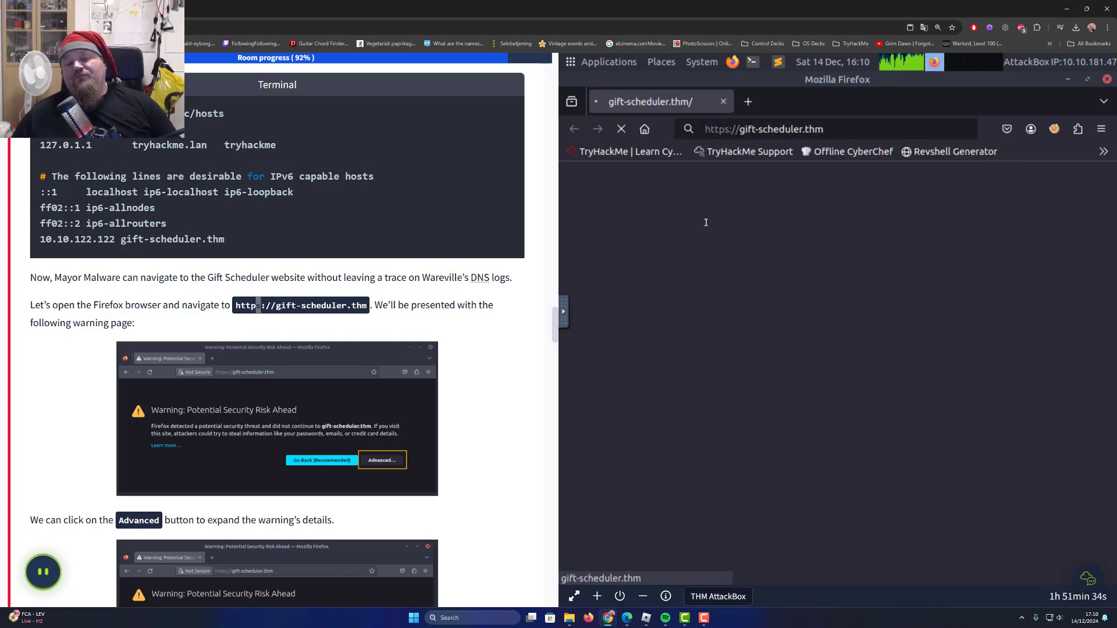
Expand Advanced on the security warning to see the self-signed certificate error
{"action": "scroll", "coordinate": [431, 358], "scroll_direction": "down", "scroll_amount": 2}
{"action": "scroll", "coordinate": [448, 354], "scroll_direction": "down", "scroll_amount": 2}
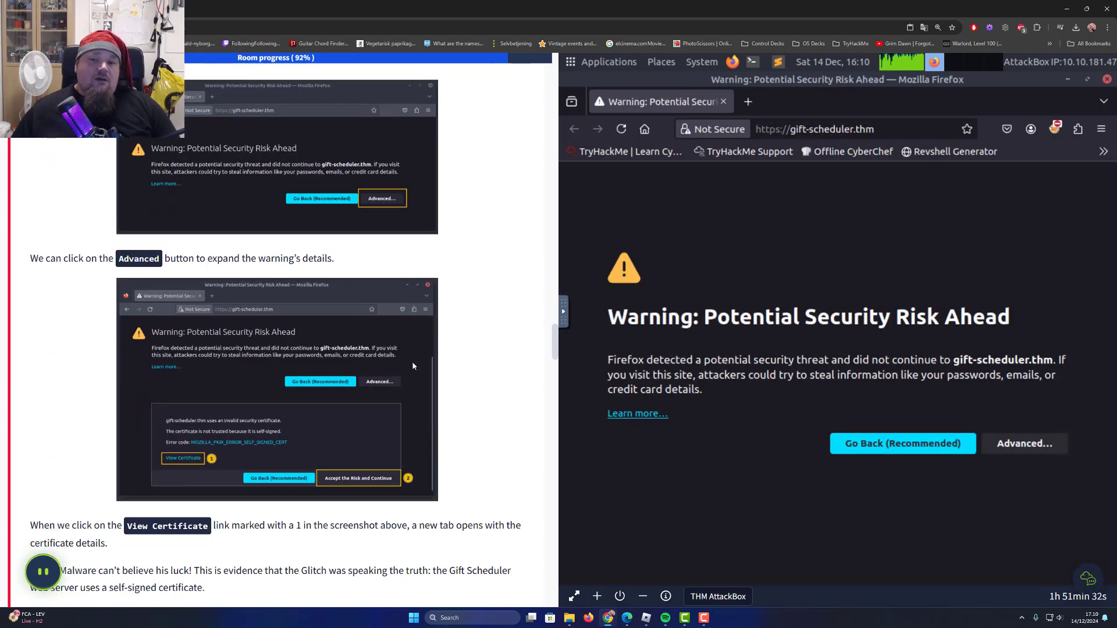
{"action": "left_click", "coordinate": [1051, 452]}
{"action": "scroll", "coordinate": [27, 327], "scroll_direction": "down", "scroll_amount": 3}
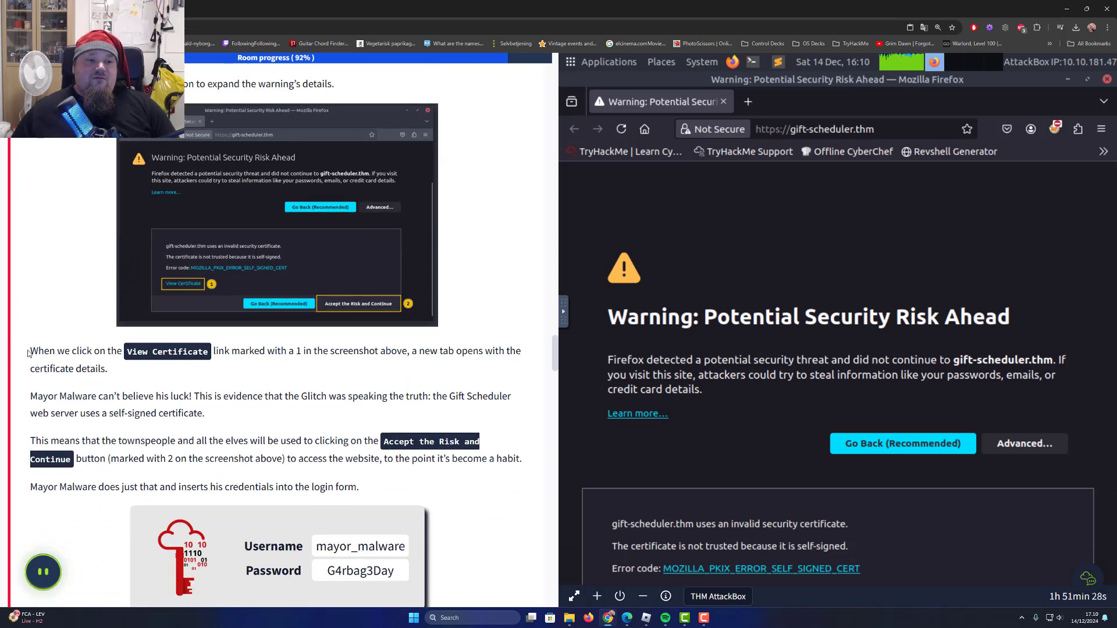
{"action": "left_click_drag", "start_coordinate": [29, 352], "coordinate": [305, 351]}
{"action": "left_click", "coordinate": [623, 398]}
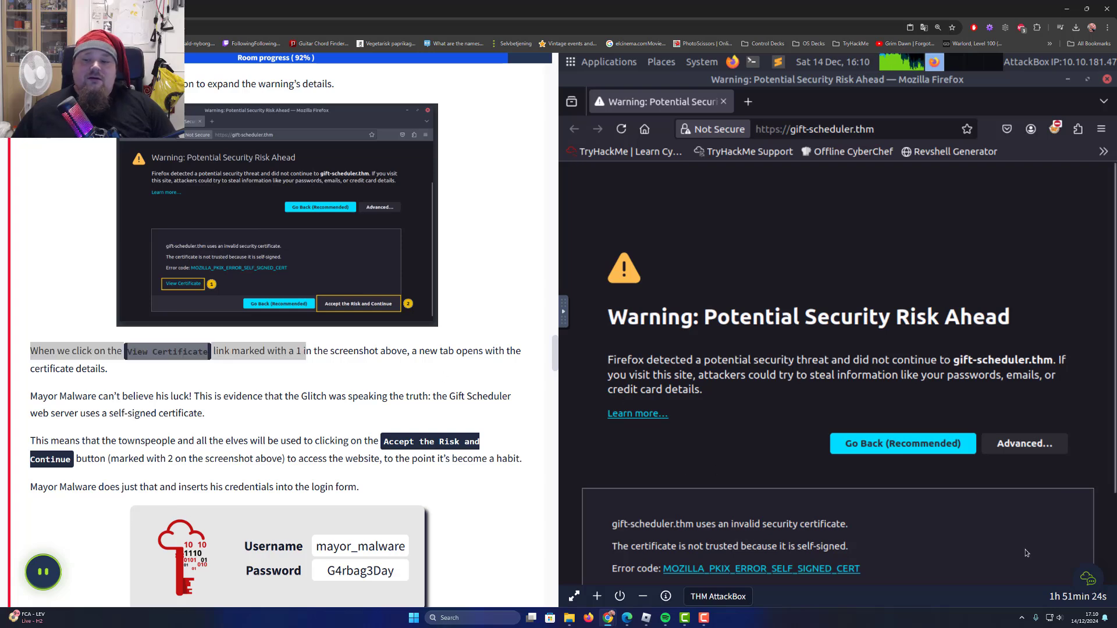
{"action": "scroll", "coordinate": [938, 477], "scroll_direction": "down", "scroll_amount": 3}
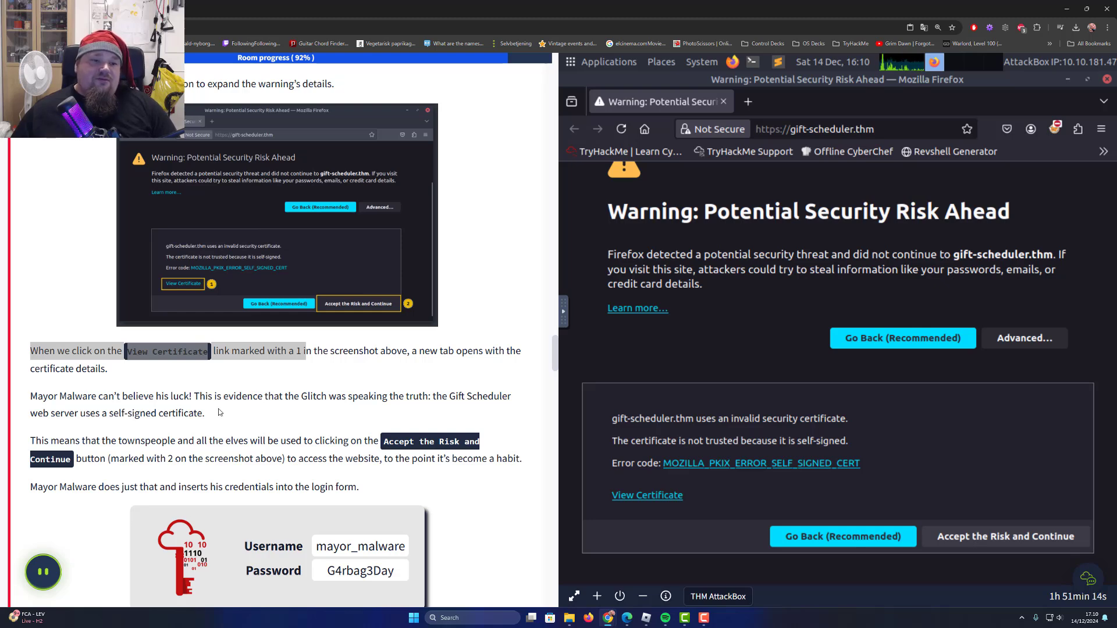
{"action": "scroll", "coordinate": [343, 407], "scroll_direction": "down", "scroll_amount": 3}
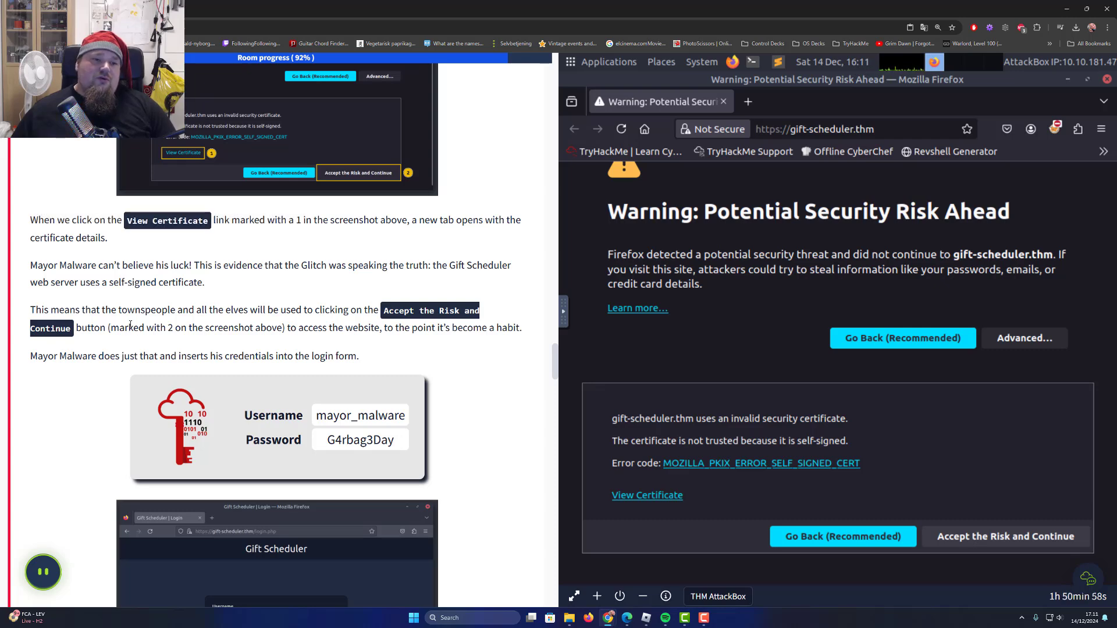
{"action": "left_click_drag", "start_coordinate": [128, 327], "coordinate": [519, 329]}
{"action": "left_click", "coordinate": [429, 340]}
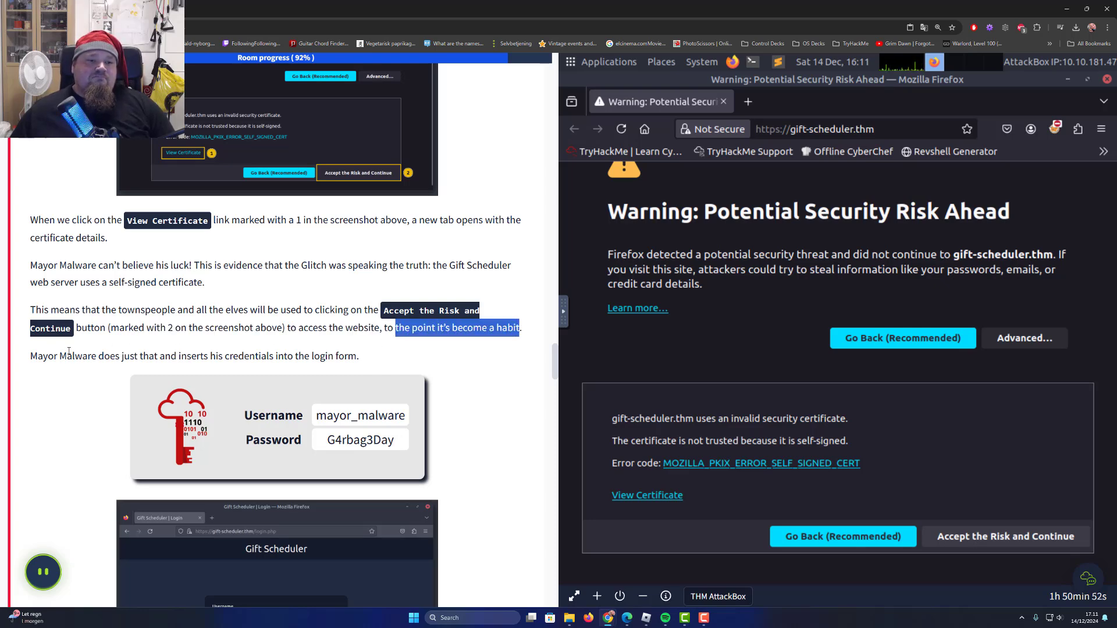
{"action": "mouse_move", "coordinate": [48, 356]}
{"action": "left_mouse_down"}
{"action": "mouse_move", "coordinate": [175, 356]}
{"action": "mouse_move", "coordinate": [65, 356]}
{"action": "left_mouse_up"}
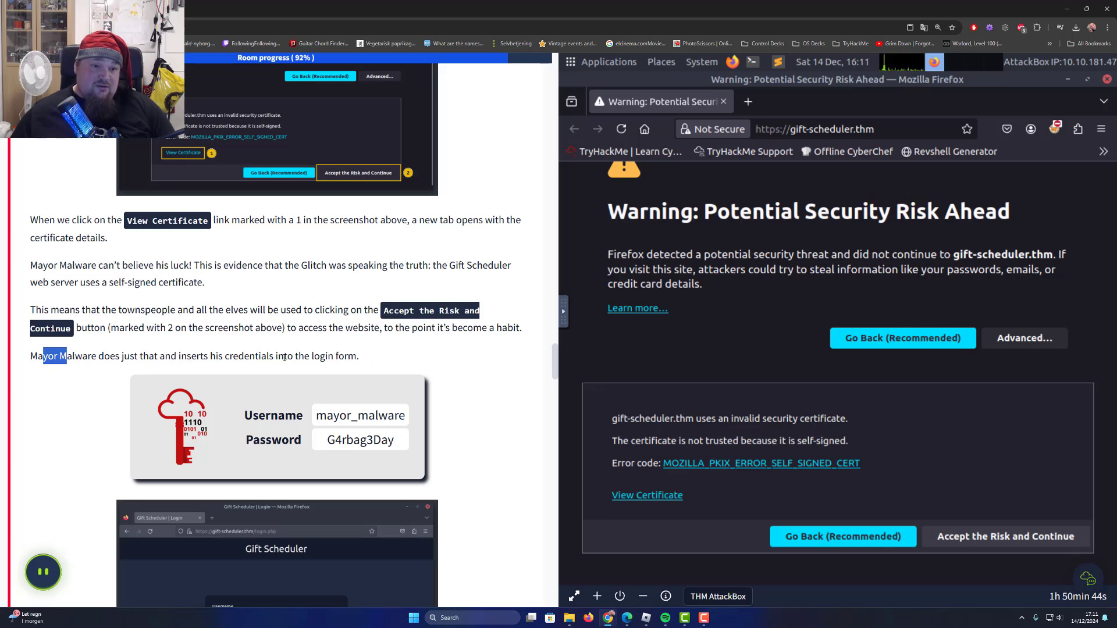
{"action": "left_click_drag", "start_coordinate": [275, 356], "coordinate": [269, 356]}
{"action": "scroll", "coordinate": [271, 358], "scroll_direction": "down", "scroll_amount": 3}
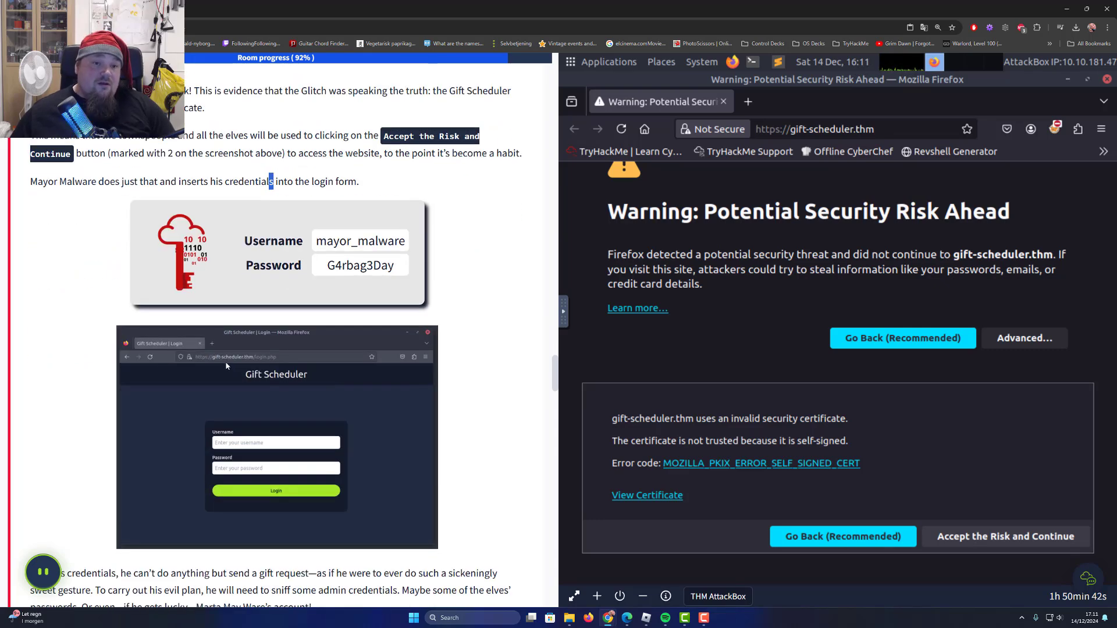
{"action": "scroll", "coordinate": [231, 328], "scroll_direction": "down", "scroll_amount": 3}
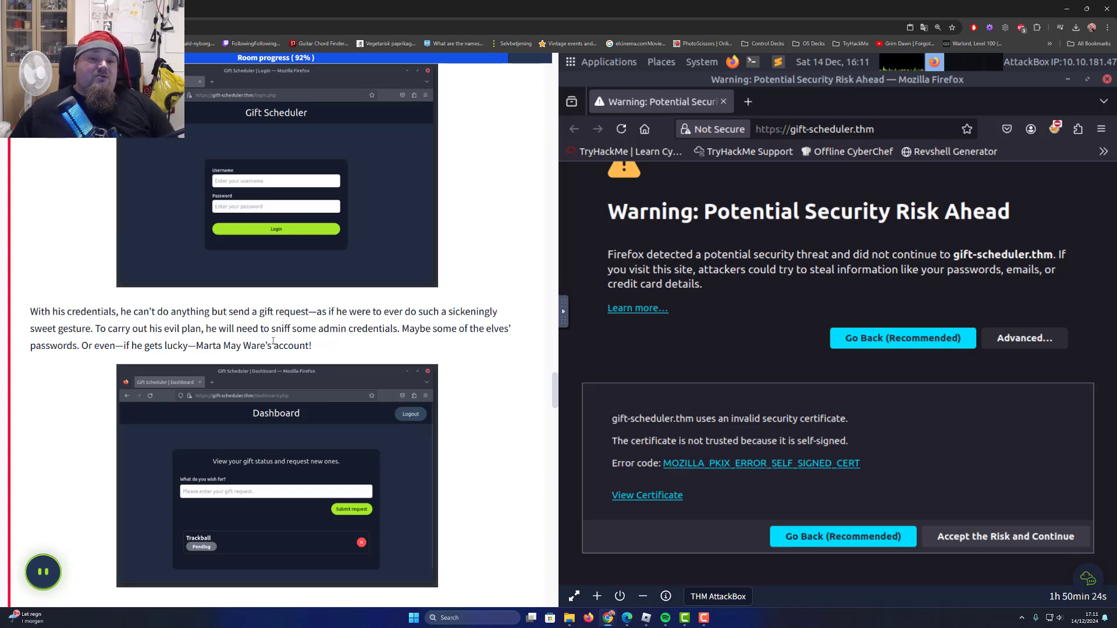
{"action": "double_click", "coordinate": [96, 345]}
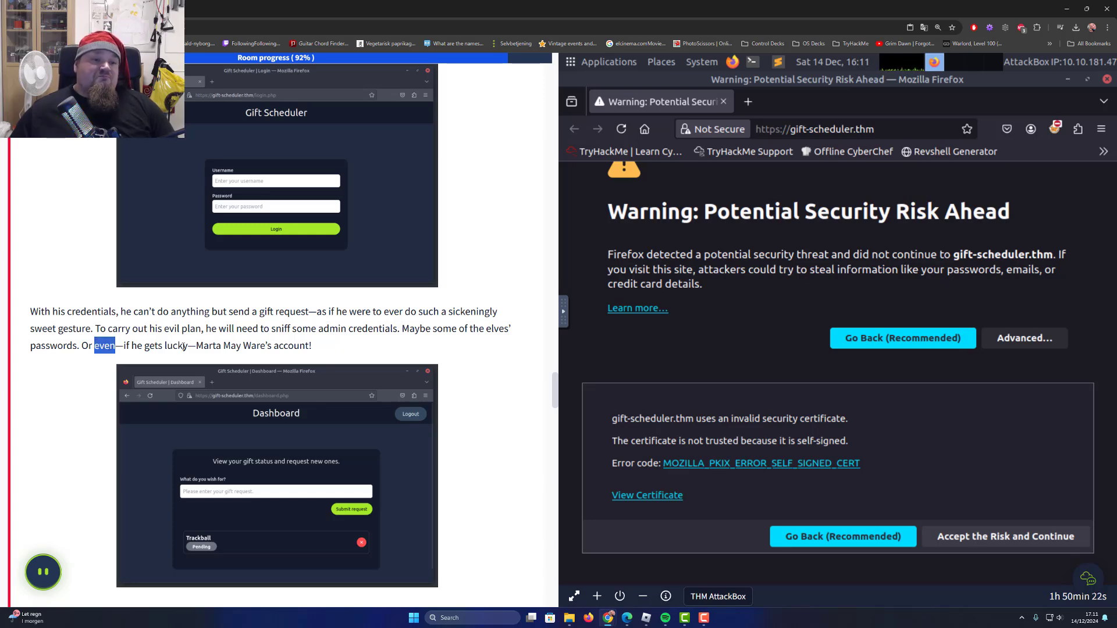
{"action": "double_click", "coordinate": [209, 345]}
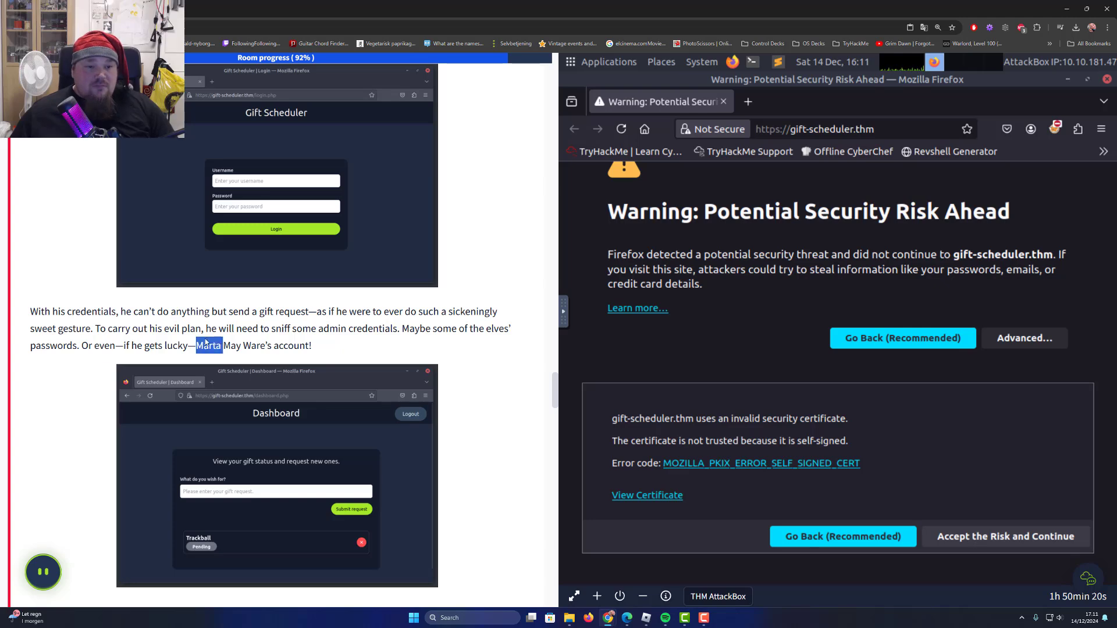
{"action": "left_click", "coordinate": [213, 345]}
{"action": "double_click", "coordinate": [232, 345]}
{"action": "left_click", "coordinate": [273, 346]}
{"action": "double_click", "coordinate": [295, 346]}
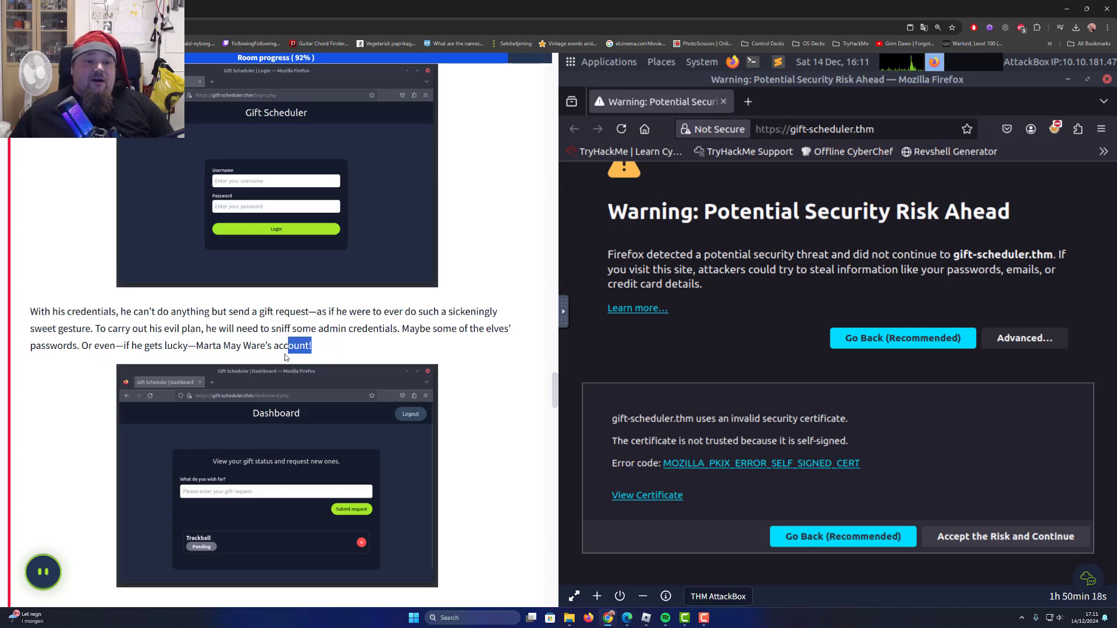
{"action": "scroll", "coordinate": [295, 352], "scroll_direction": "down", "scroll_amount": 6}
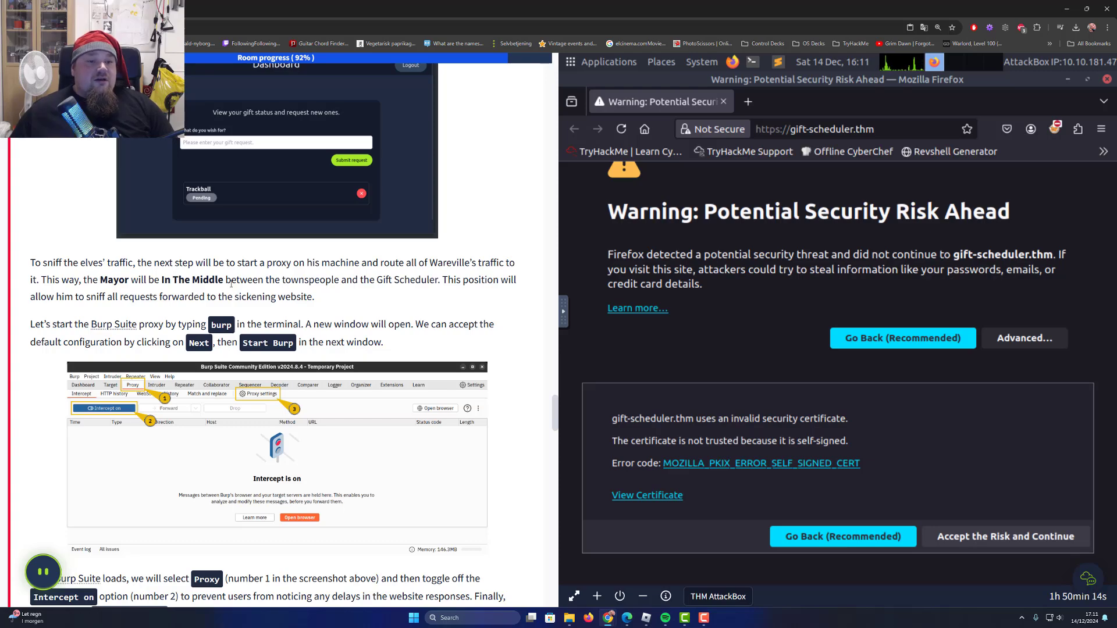
{"action": "scroll", "coordinate": [231, 283], "scroll_direction": "up", "scroll_amount": 20}
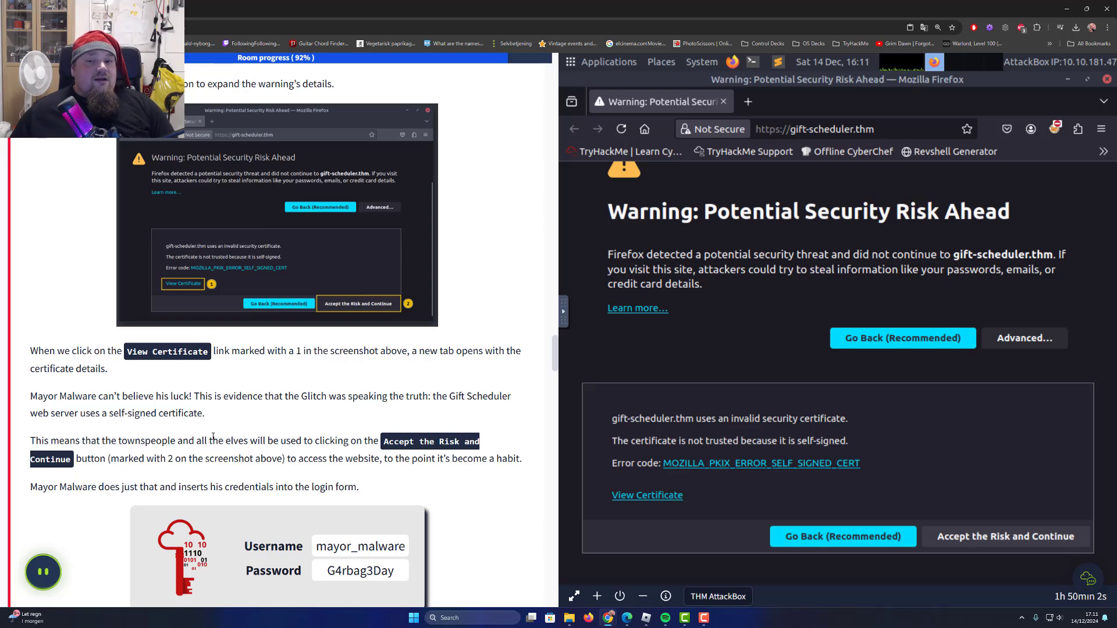
{"action": "scroll", "coordinate": [324, 418], "scroll_direction": "up", "scroll_amount": 2}
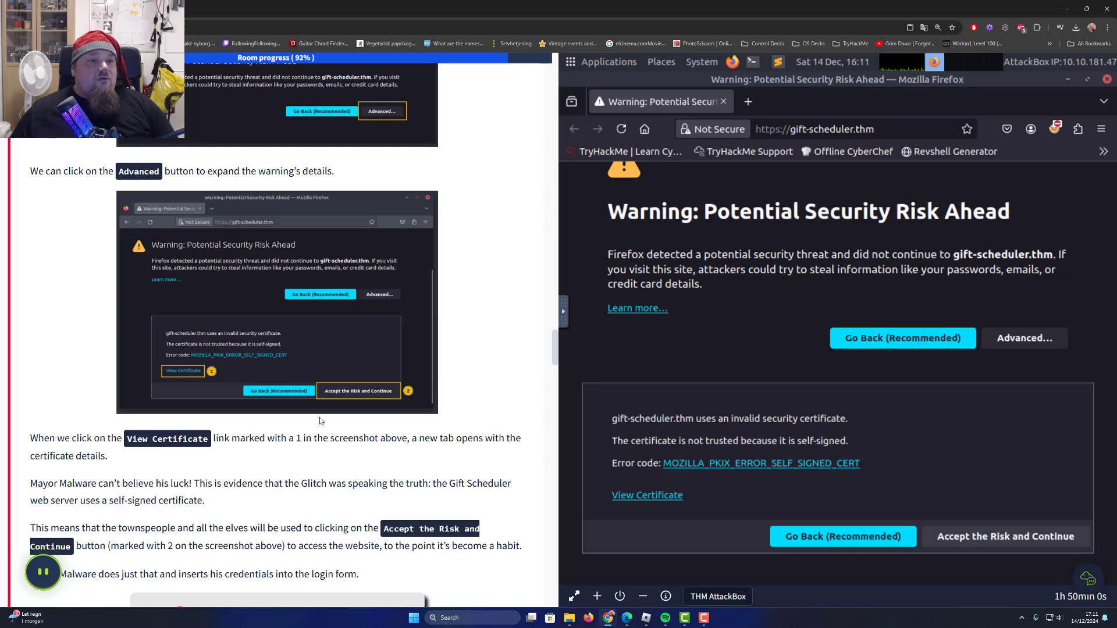
{"action": "scroll", "coordinate": [320, 420], "scroll_direction": "up", "scroll_amount": 3}
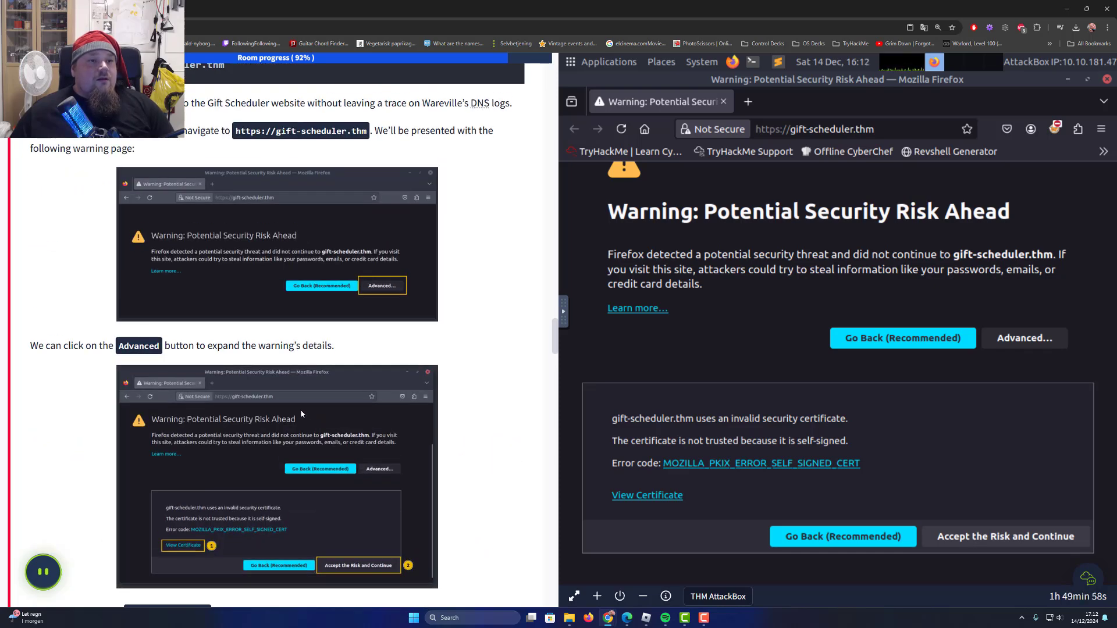
{"action": "scroll", "coordinate": [293, 414], "scroll_direction": "down", "scroll_amount": 3}
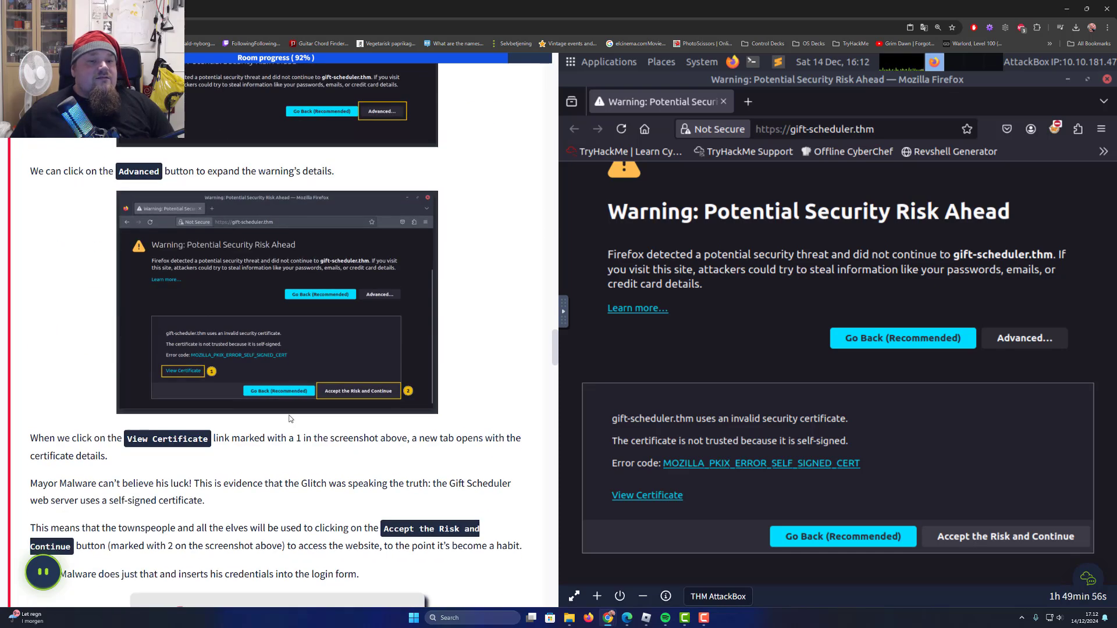
{"action": "scroll", "coordinate": [287, 418], "scroll_direction": "down", "scroll_amount": 4}
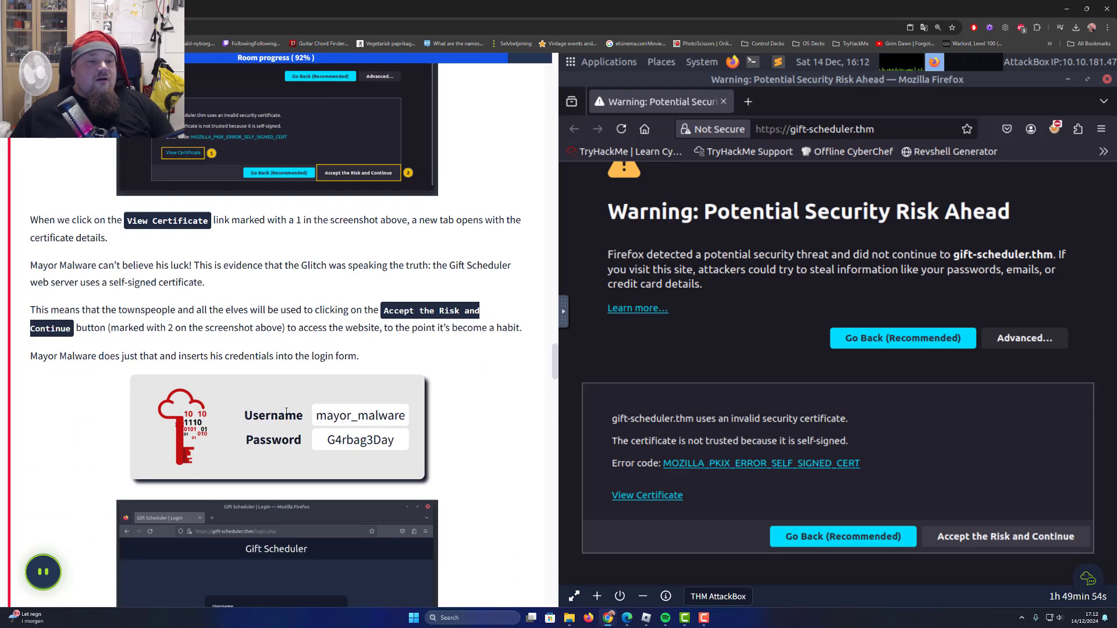
{"action": "scroll", "coordinate": [286, 412], "scroll_direction": "up", "scroll_amount": 3}
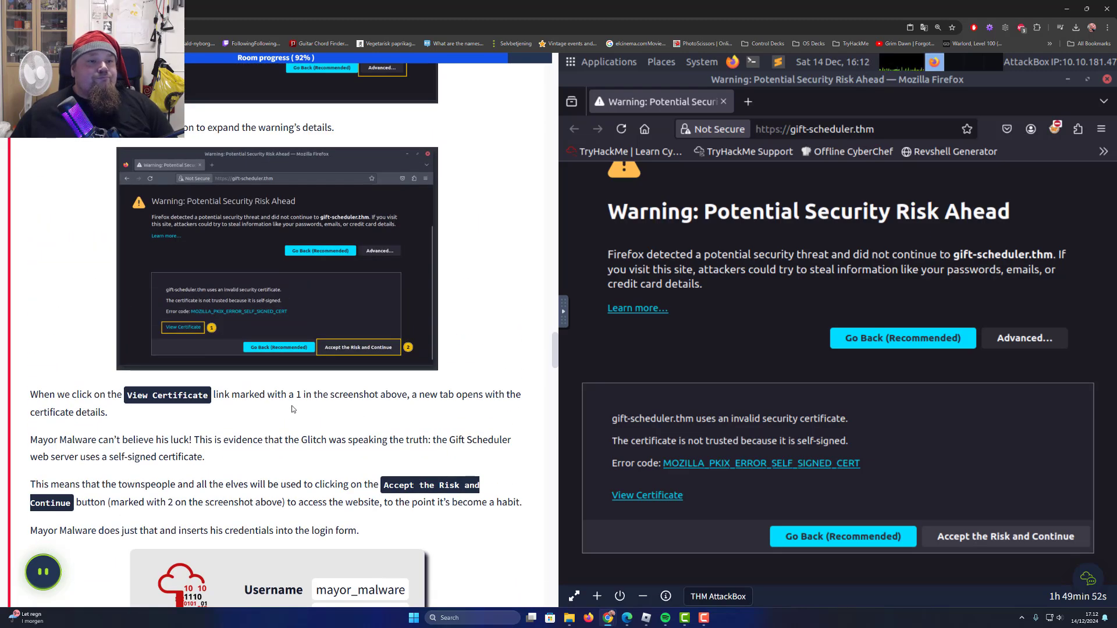
{"action": "scroll", "coordinate": [287, 412], "scroll_direction": "down", "scroll_amount": 10}
{"action": "scroll", "coordinate": [291, 401], "scroll_direction": "up", "scroll_amount": 4}
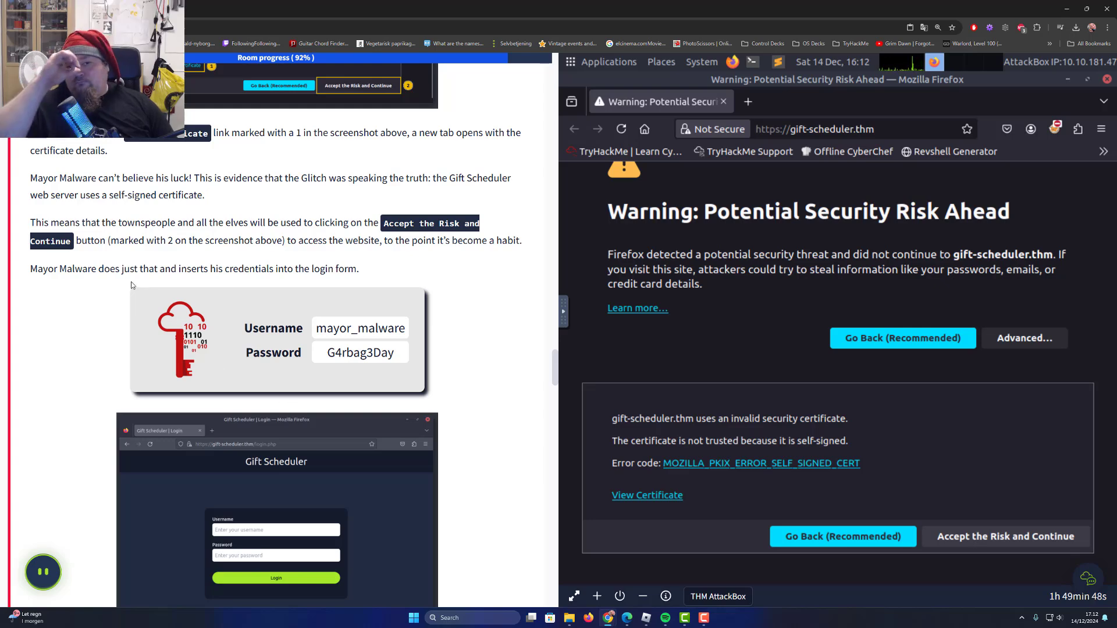
{"action": "scroll", "coordinate": [142, 287], "scroll_direction": "down", "scroll_amount": 7}
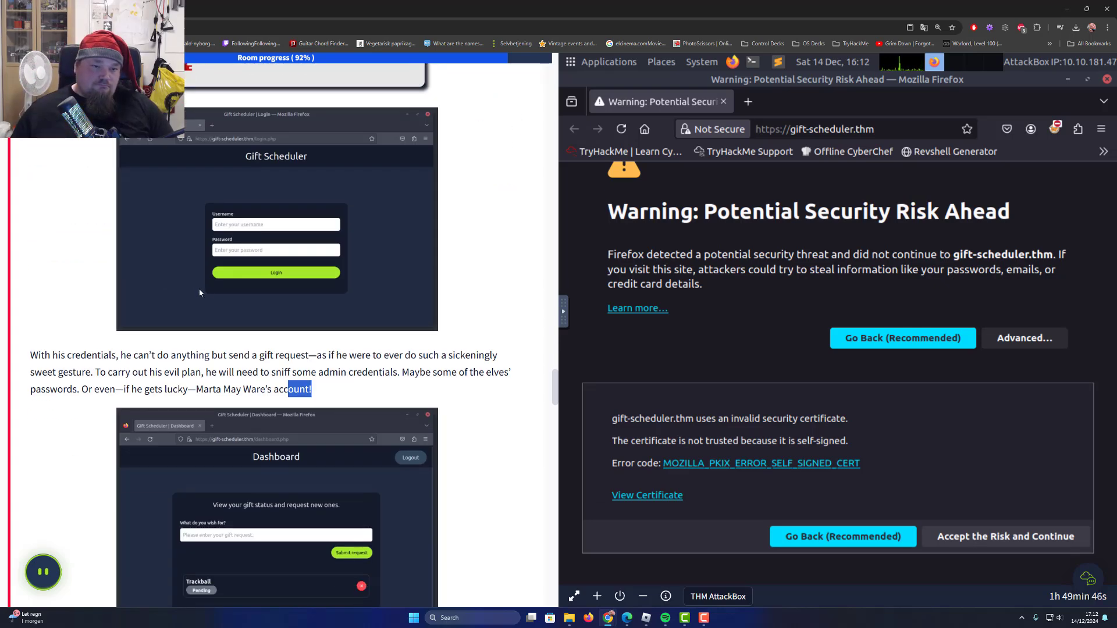
{"action": "scroll", "coordinate": [229, 269], "scroll_direction": "up", "scroll_amount": 1}
{"action": "scroll", "coordinate": [243, 254], "scroll_direction": "down", "scroll_amount": 5}
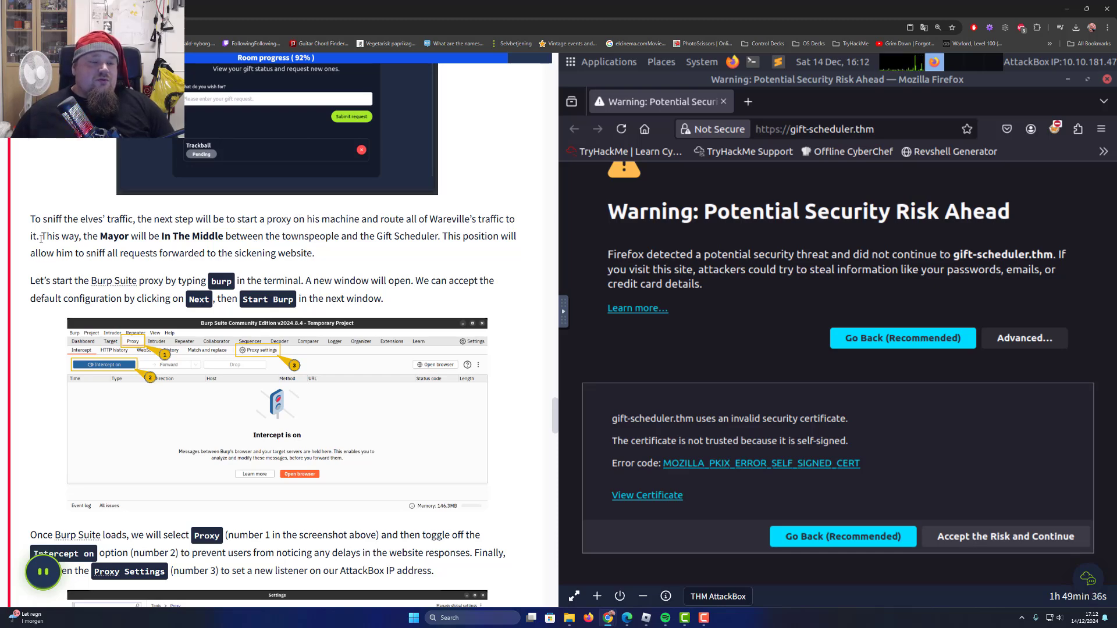
{"action": "left_click_drag", "start_coordinate": [52, 237], "coordinate": [126, 237]}
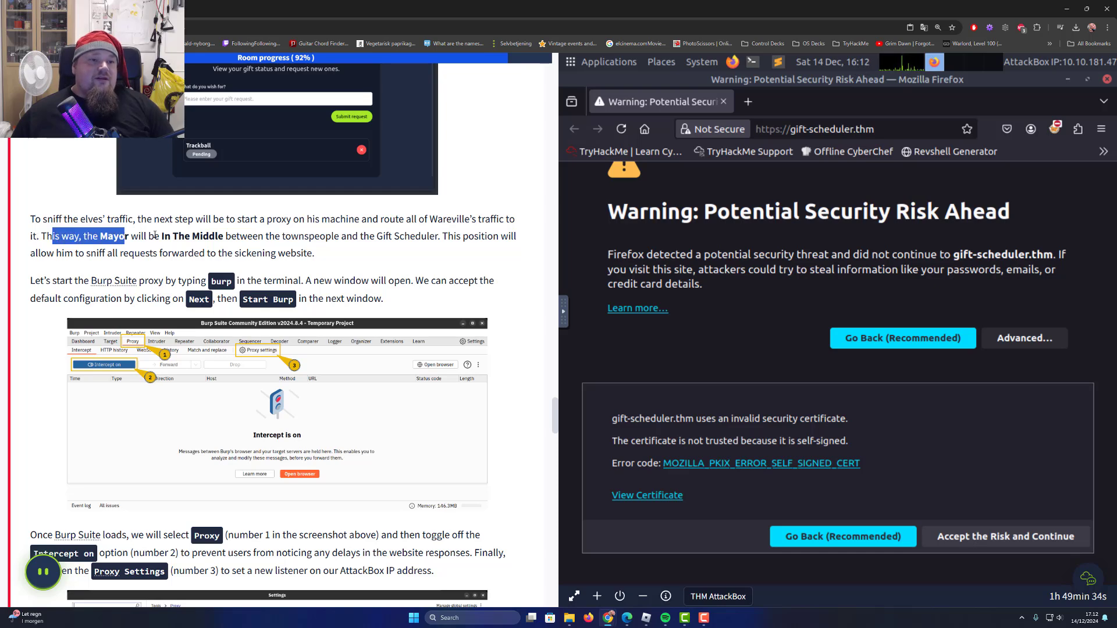
{"action": "left_click_drag", "start_coordinate": [229, 237], "coordinate": [326, 236]}
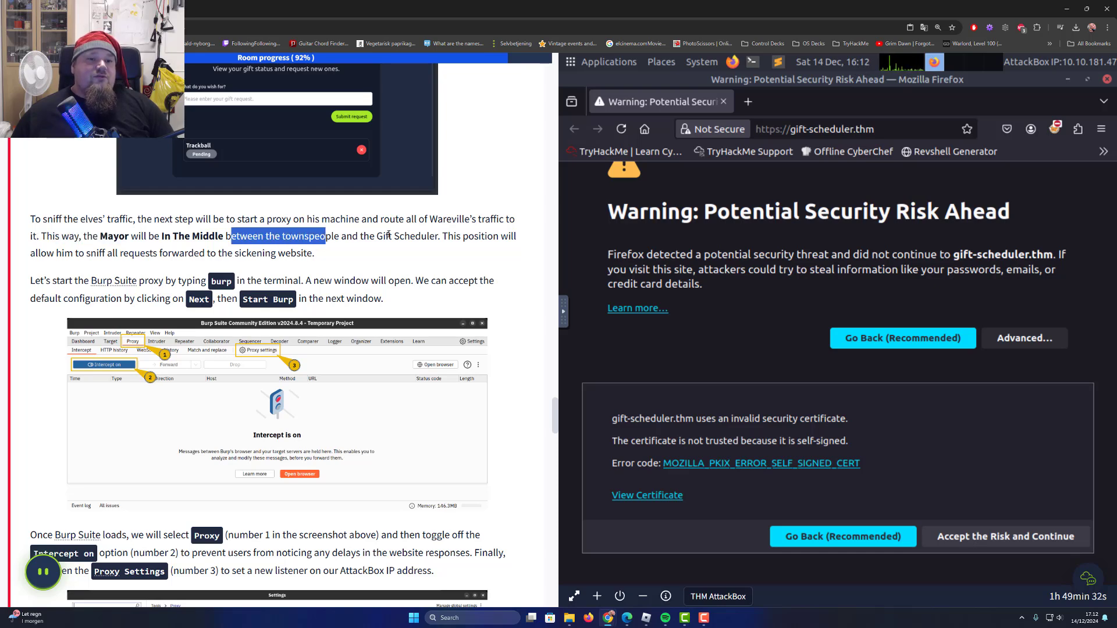
{"action": "left_click", "coordinate": [321, 232]}
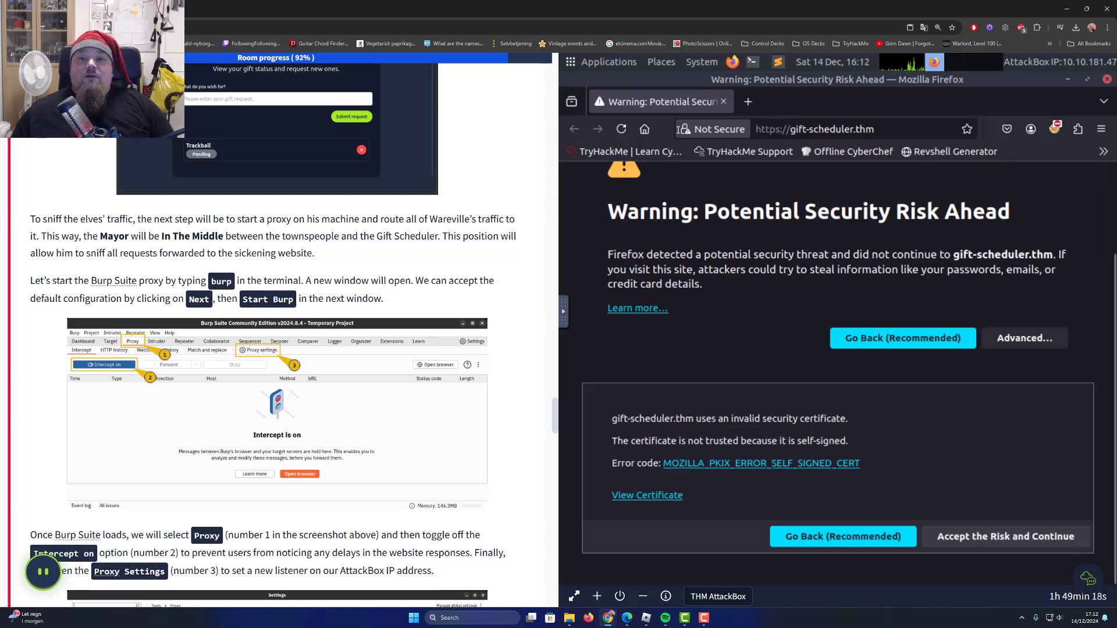
Launch Burp Suite Community Edition from the AttackBox Applications menu
{"action": "left_click", "coordinate": [579, 63]}
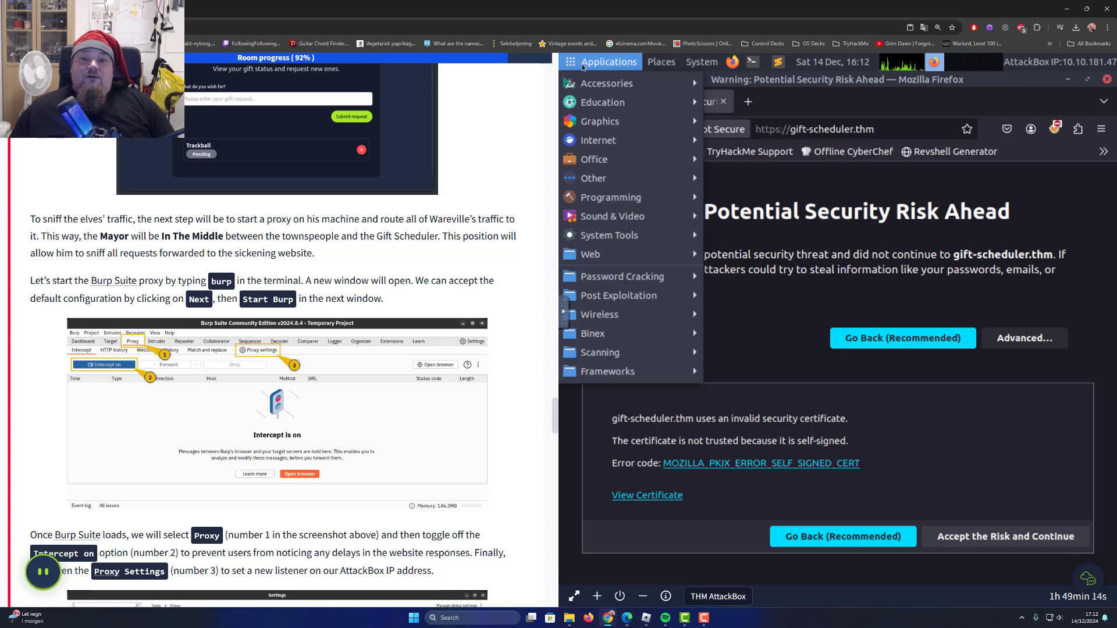
{"action": "mouse_move", "coordinate": [640, 373]}
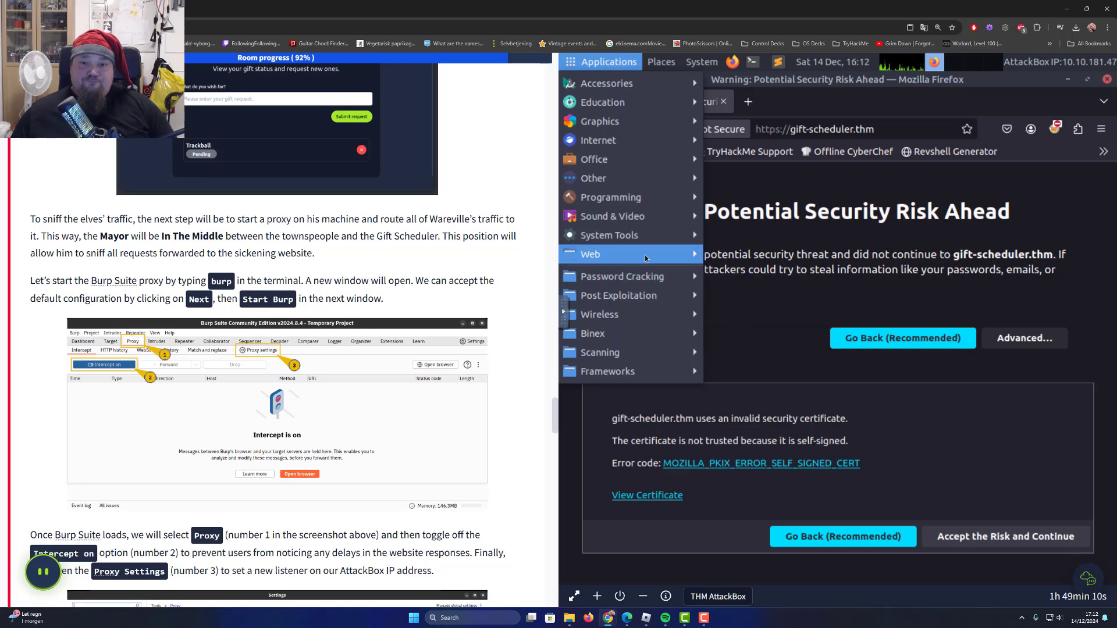
{"action": "mouse_move", "coordinate": [645, 258]}
{"action": "left_click", "coordinate": [795, 265]}
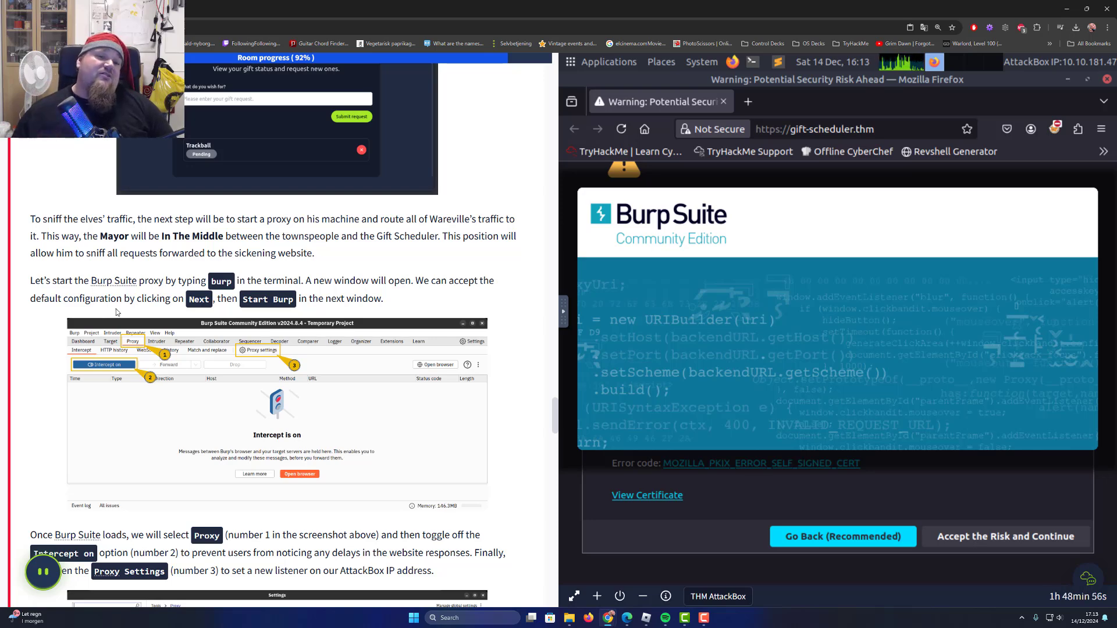
Read the tutorial's instructions on turning interception off and opening proxy settings
{"action": "scroll", "coordinate": [122, 309], "scroll_direction": "down", "scroll_amount": 1}
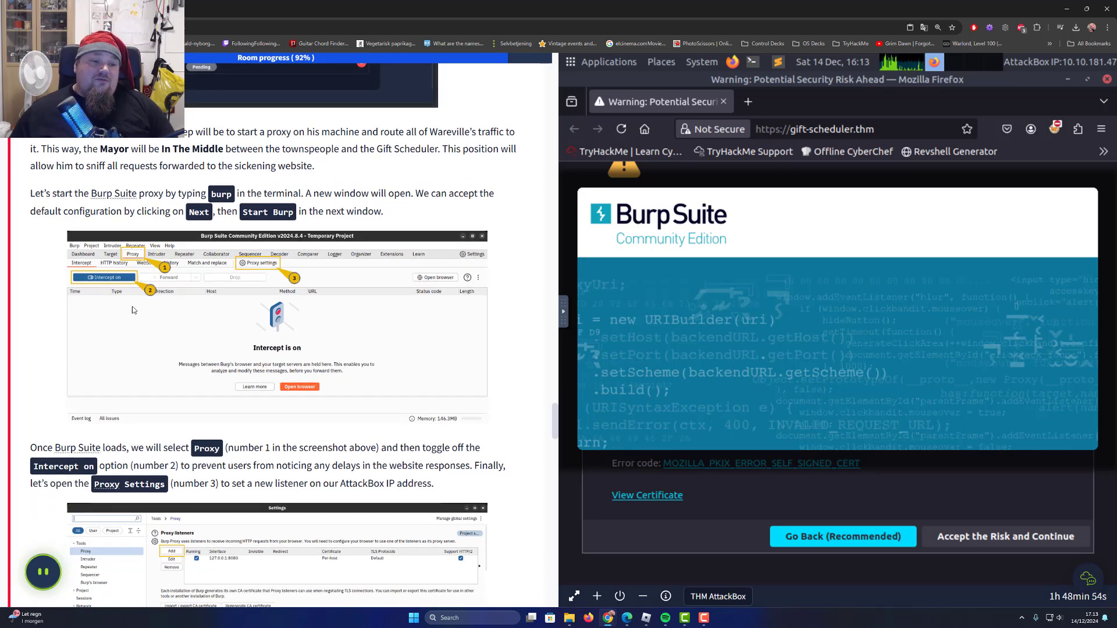
{"action": "scroll", "coordinate": [132, 309], "scroll_direction": "down", "scroll_amount": 2}
{"action": "scroll", "coordinate": [143, 311], "scroll_direction": "down", "scroll_amount": 1}
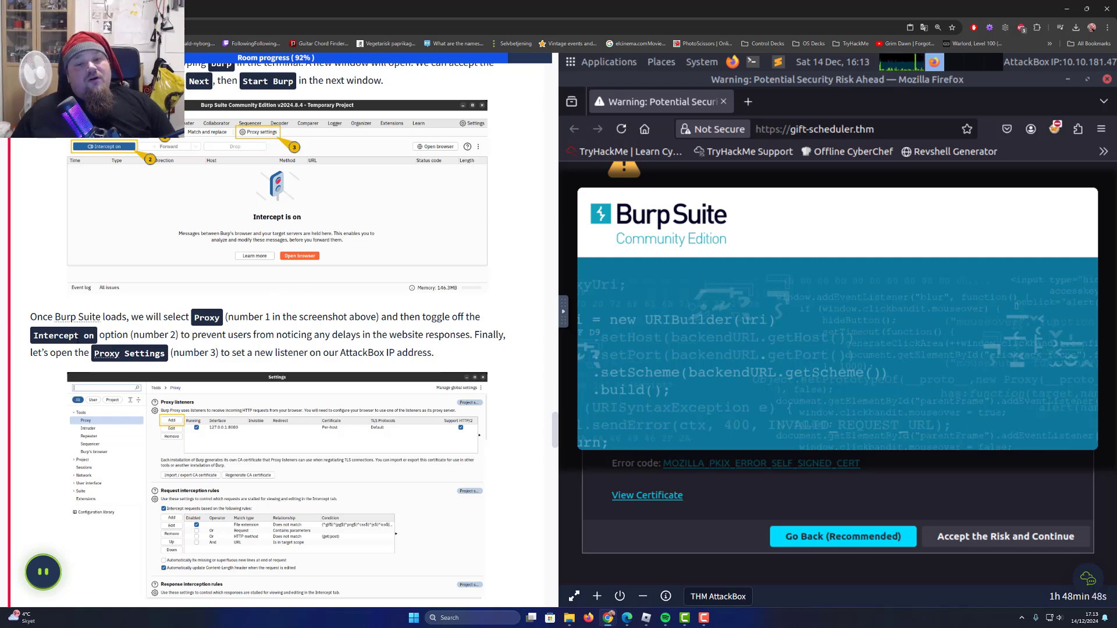
{"action": "left_click_drag", "start_coordinate": [97, 335], "coordinate": [423, 345]}
{"action": "left_click", "coordinate": [224, 335]}
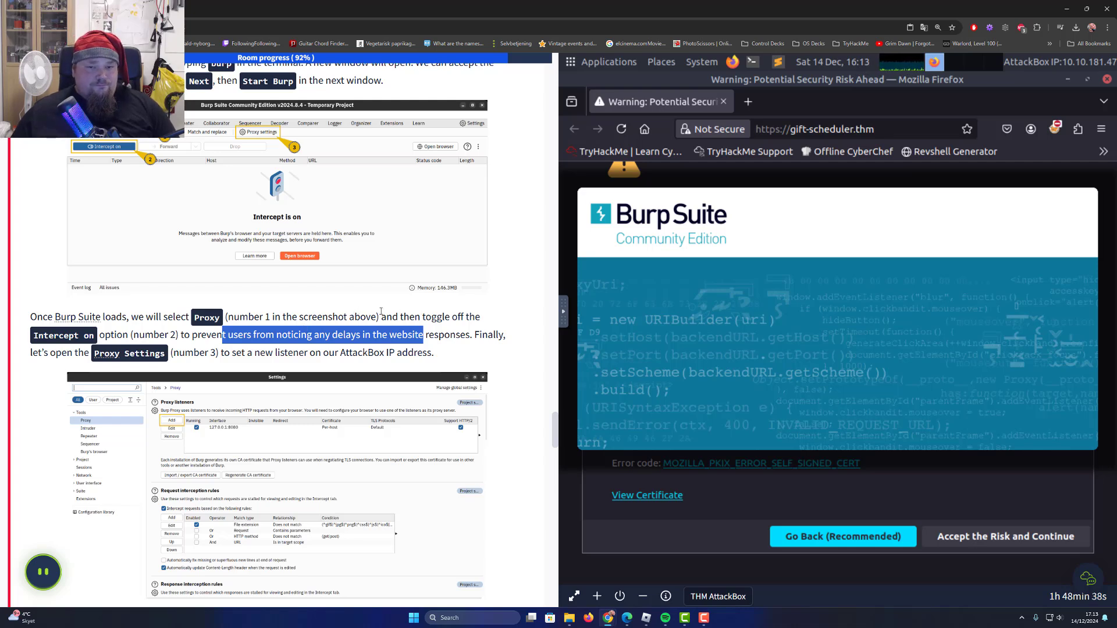
{"action": "left_click_drag", "start_coordinate": [399, 317], "coordinate": [492, 317]}
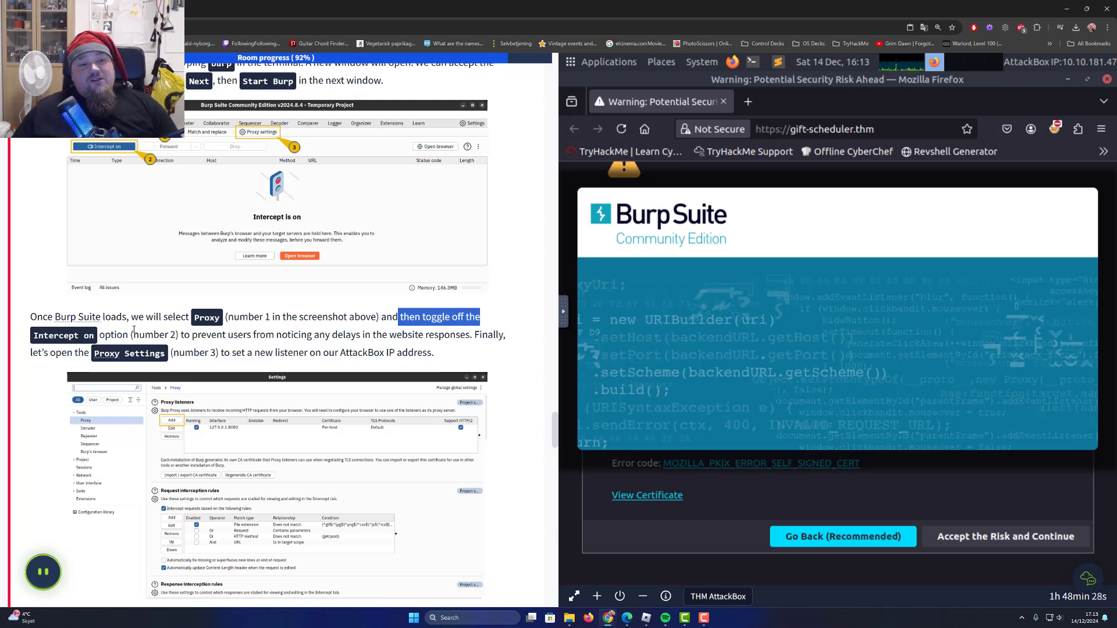
{"action": "left_click_drag", "start_coordinate": [191, 334], "coordinate": [484, 330]}
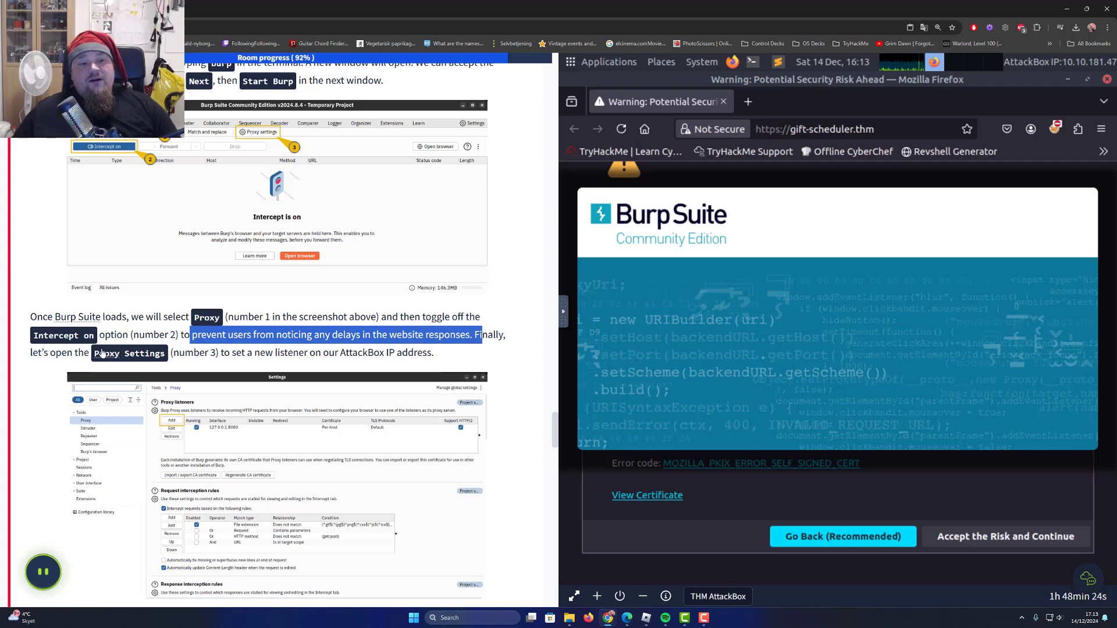
{"action": "left_click_drag", "start_coordinate": [93, 353], "coordinate": [311, 355]}
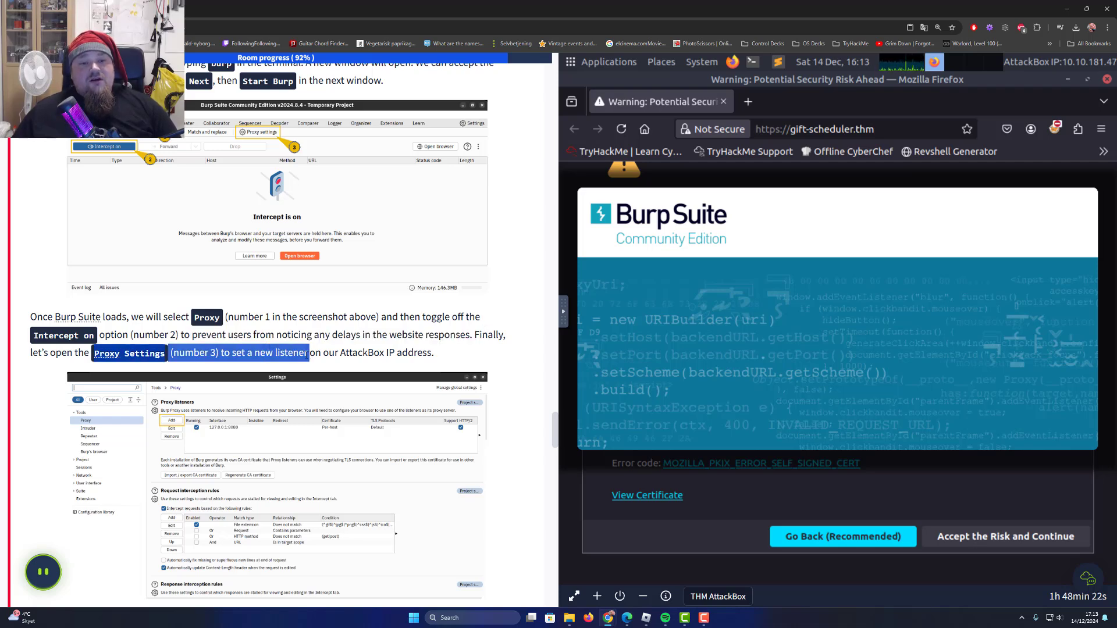
{"action": "left_click", "coordinate": [355, 353]}
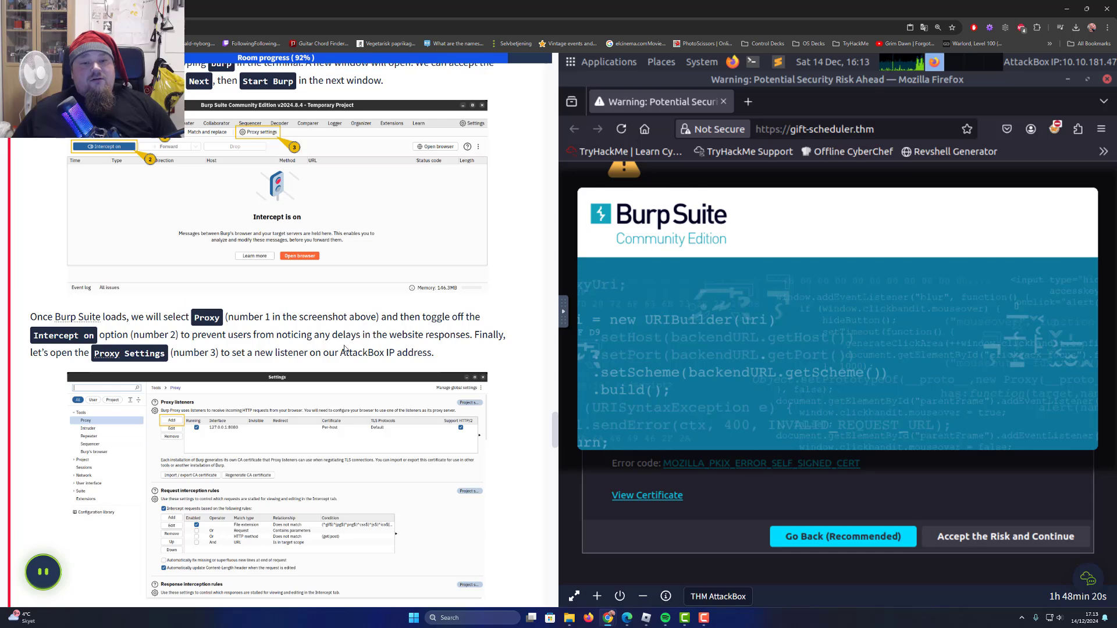
{"action": "double_click", "coordinate": [331, 353]}
{"action": "double_click", "coordinate": [414, 353]}
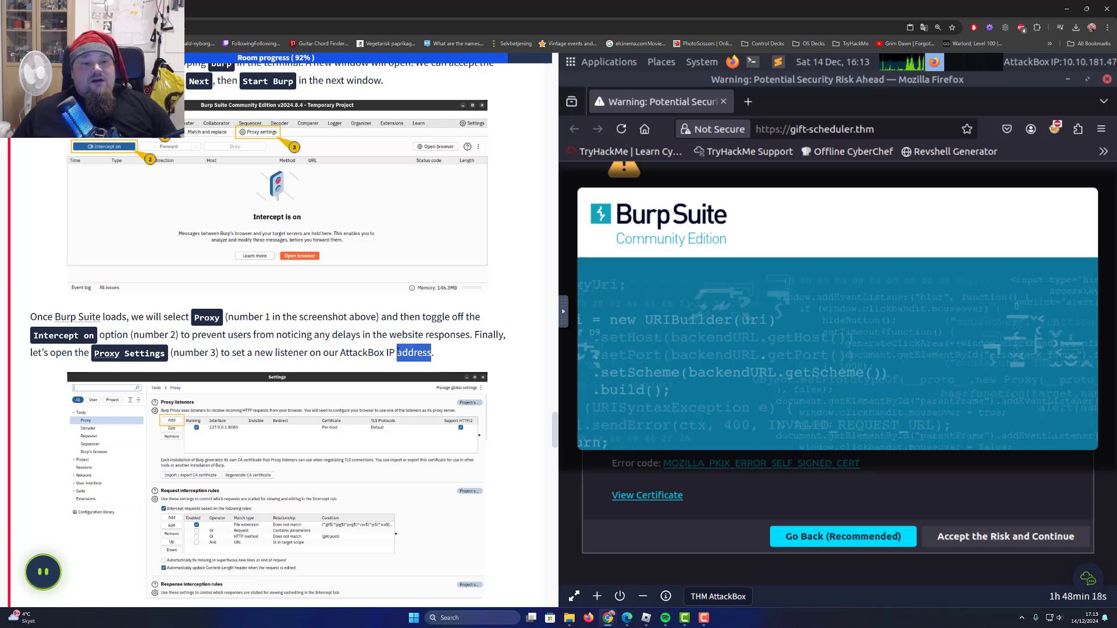
{"action": "left_click", "coordinate": [560, 411]}
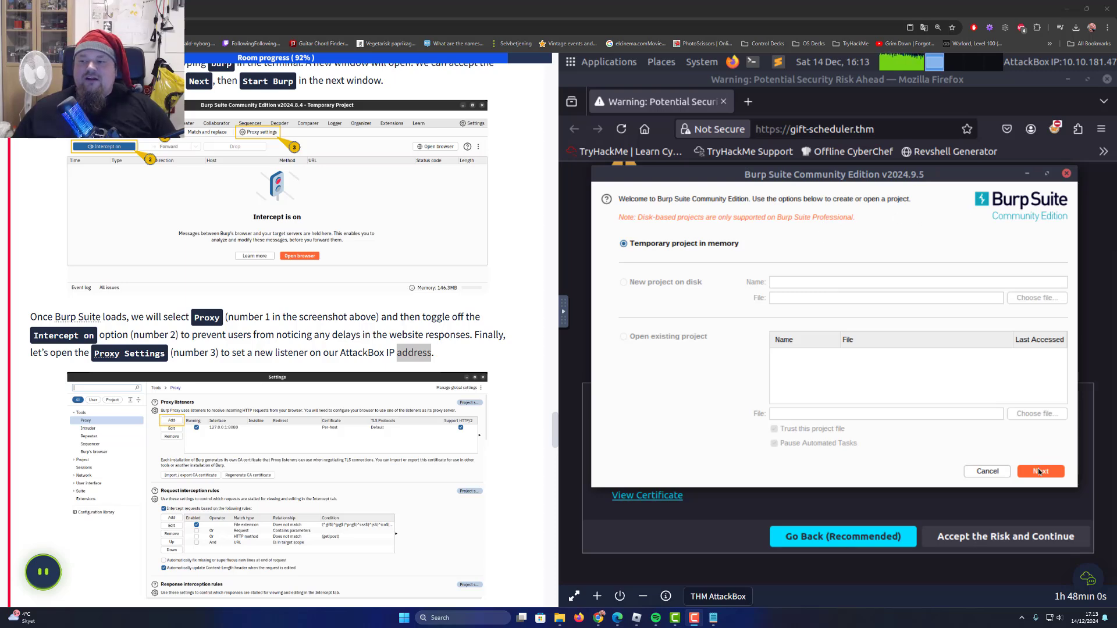
Start Burp with a temporary project and default configuration
{"action": "left_click", "coordinate": [1040, 471]}
{"action": "left_click", "coordinate": [1041, 472]}
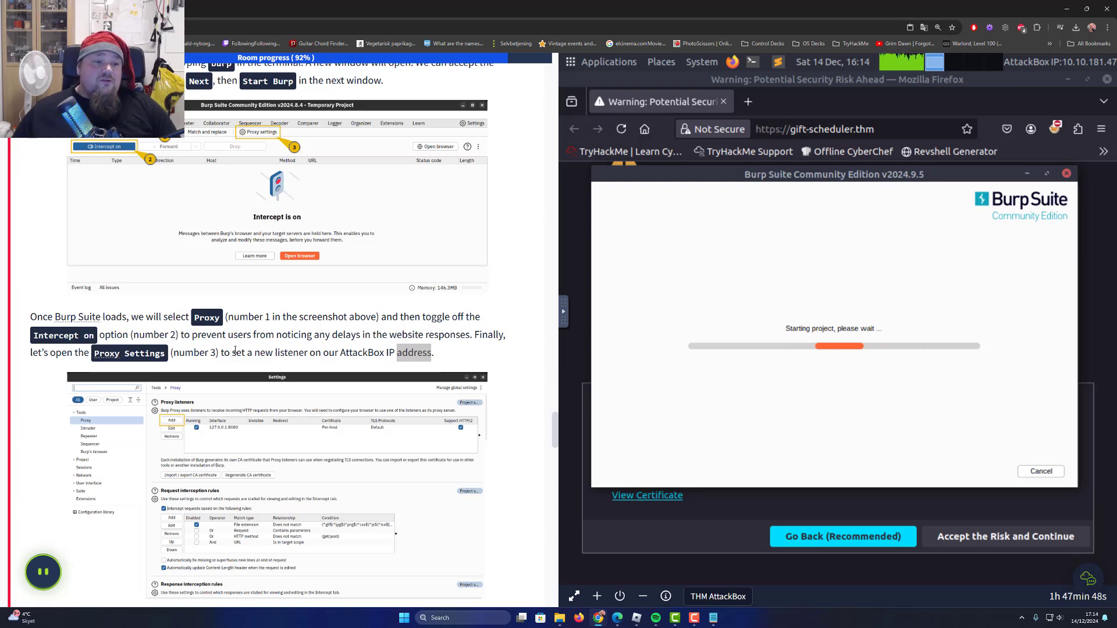
{"action": "scroll", "coordinate": [240, 349], "scroll_direction": "down", "scroll_amount": 2}
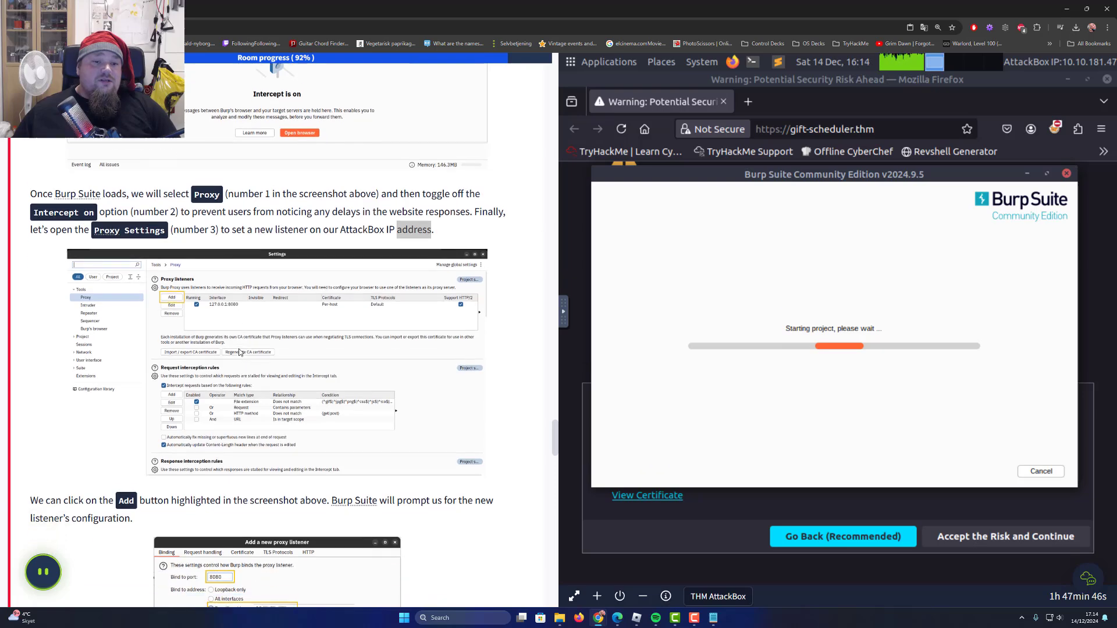
{"action": "scroll", "coordinate": [239, 352], "scroll_direction": "down", "scroll_amount": 2}
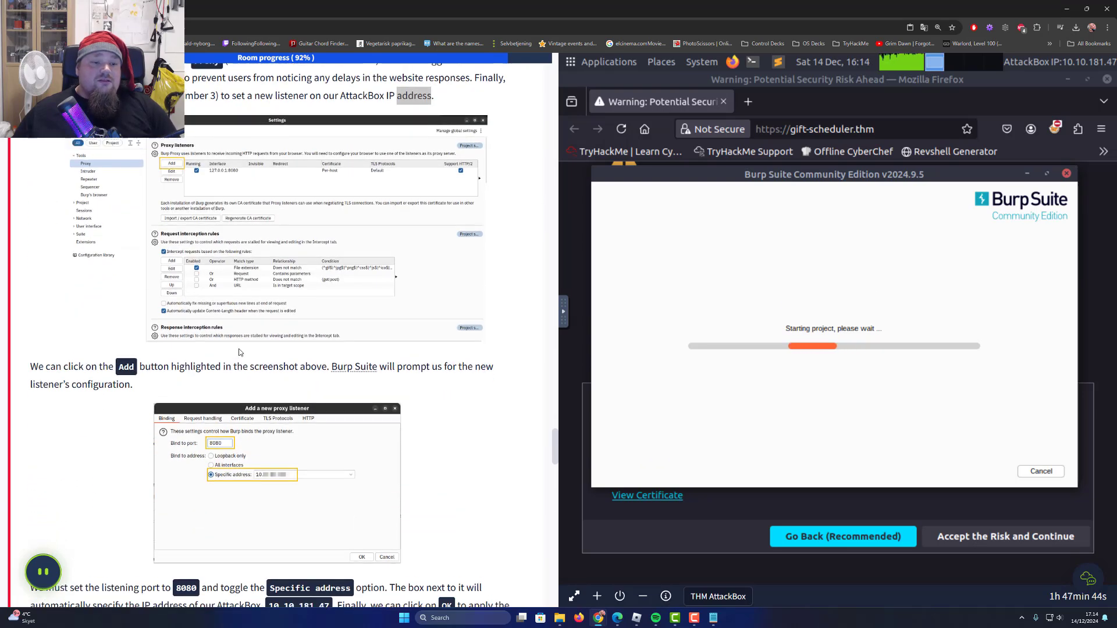
{"action": "scroll", "coordinate": [239, 352], "scroll_direction": "up", "scroll_amount": 3}
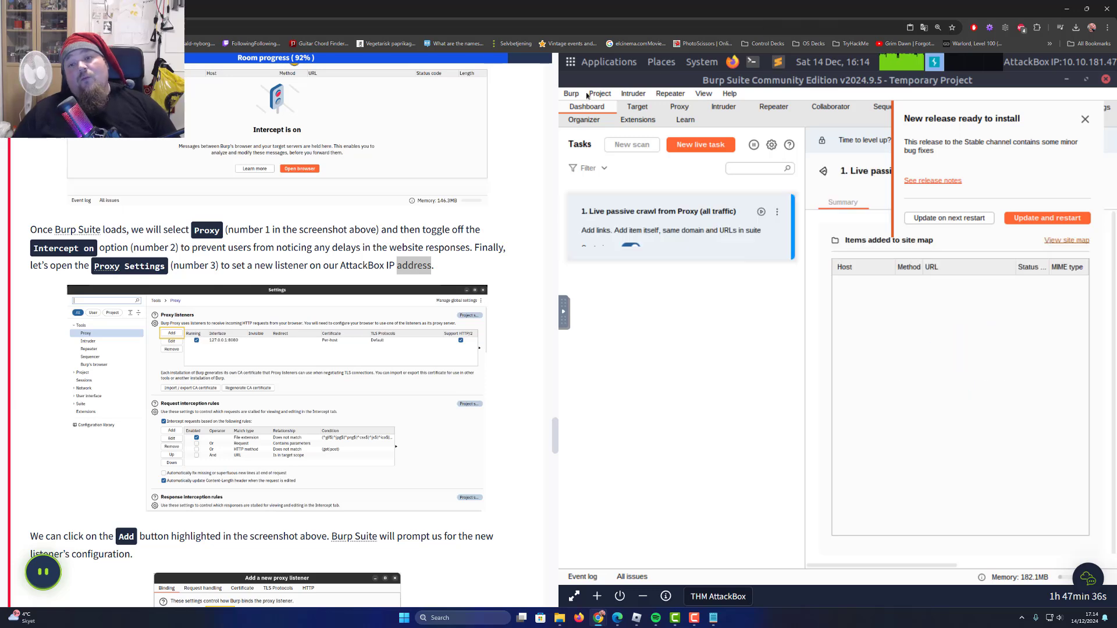
Set Burp's User interface > Display font size to 16 in Settings
{"action": "left_click", "coordinate": [572, 94]}
{"action": "left_click", "coordinate": [590, 123]}
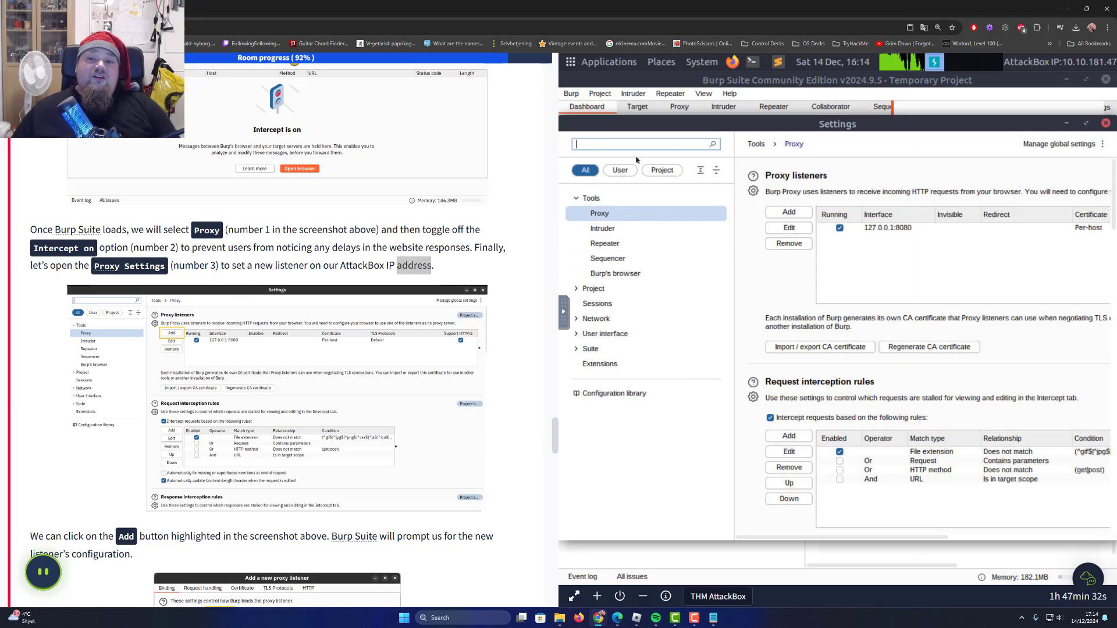
{"action": "type", "text": "font"}
{"action": "left_click", "coordinate": [679, 231]}
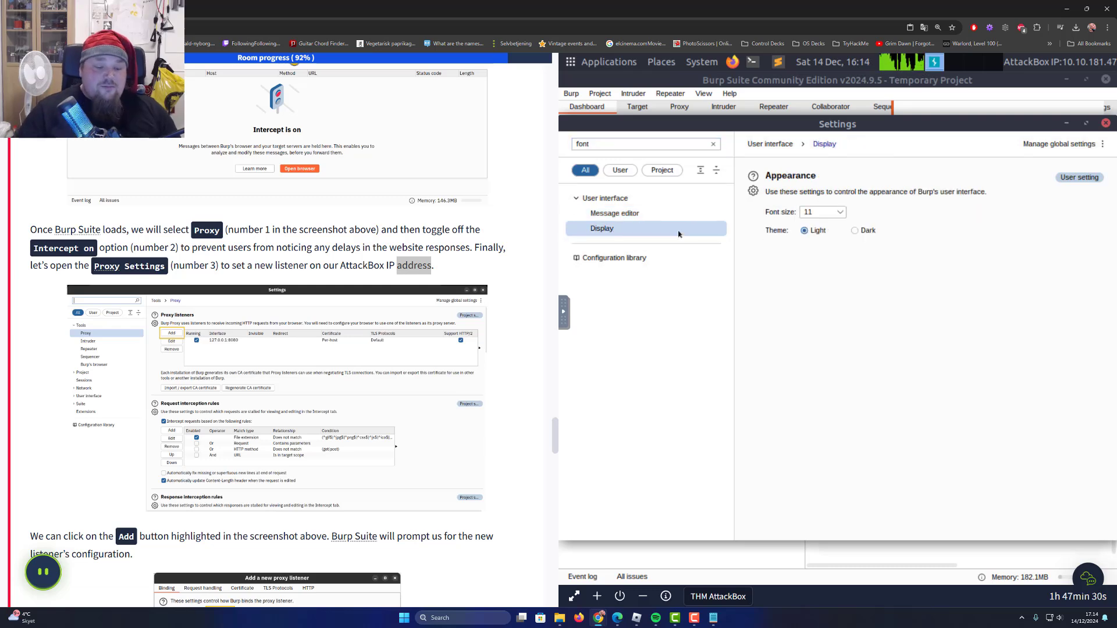
{"action": "left_click", "coordinate": [808, 216]}
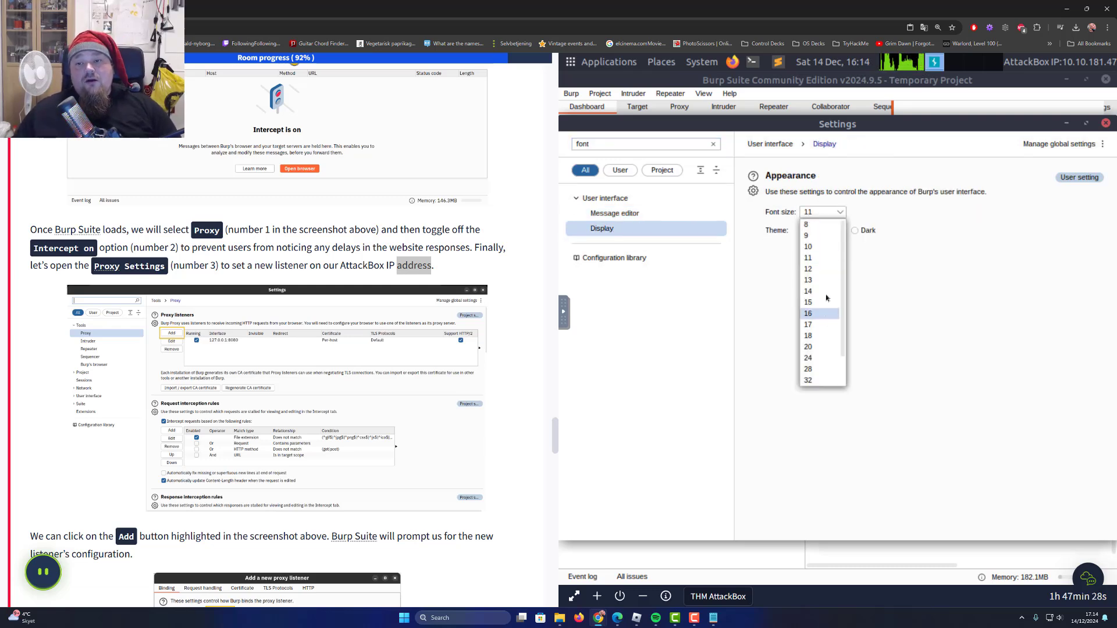
{"action": "left_click", "coordinate": [1106, 127]}
{"action": "left_click", "coordinate": [1107, 125]}
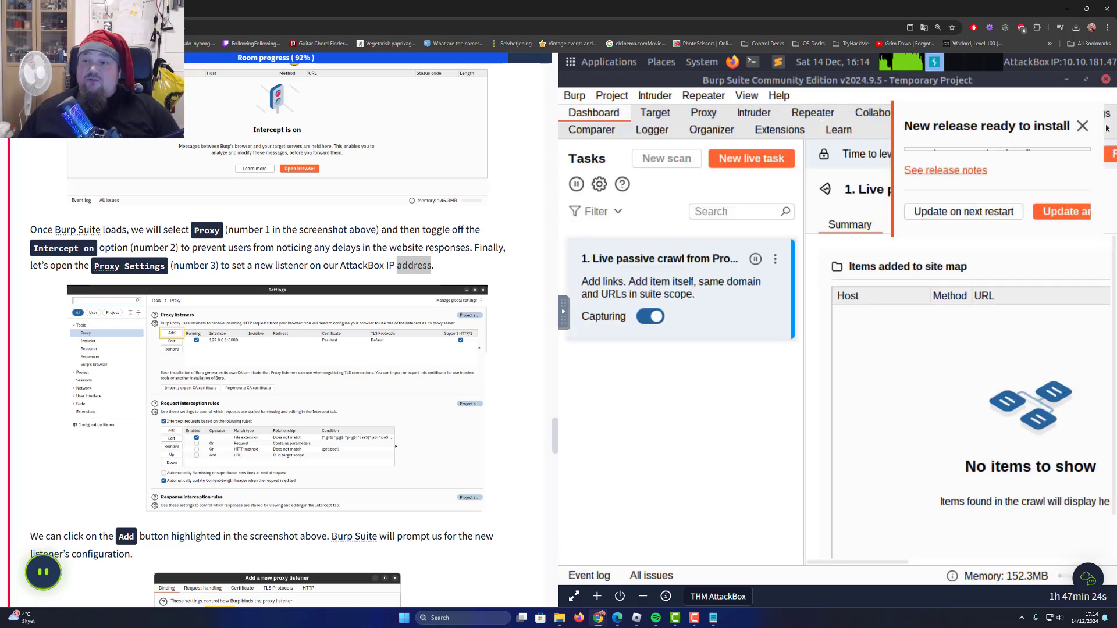
Postpone the update and turn off request interception in Proxy
{"action": "left_click", "coordinate": [956, 208]}
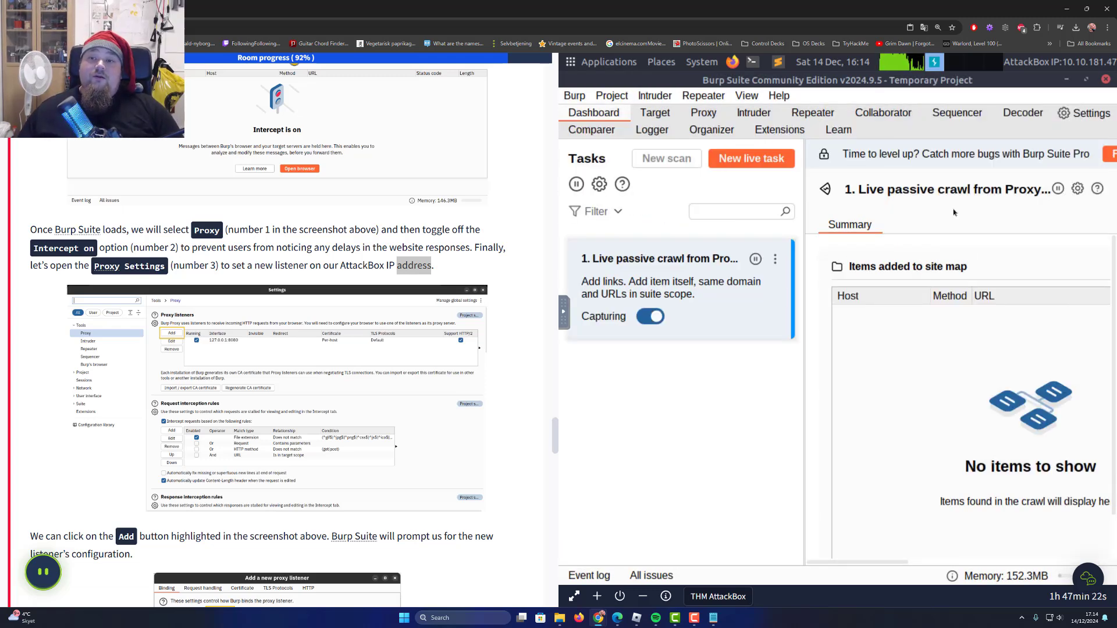
{"action": "left_click", "coordinate": [699, 112]}
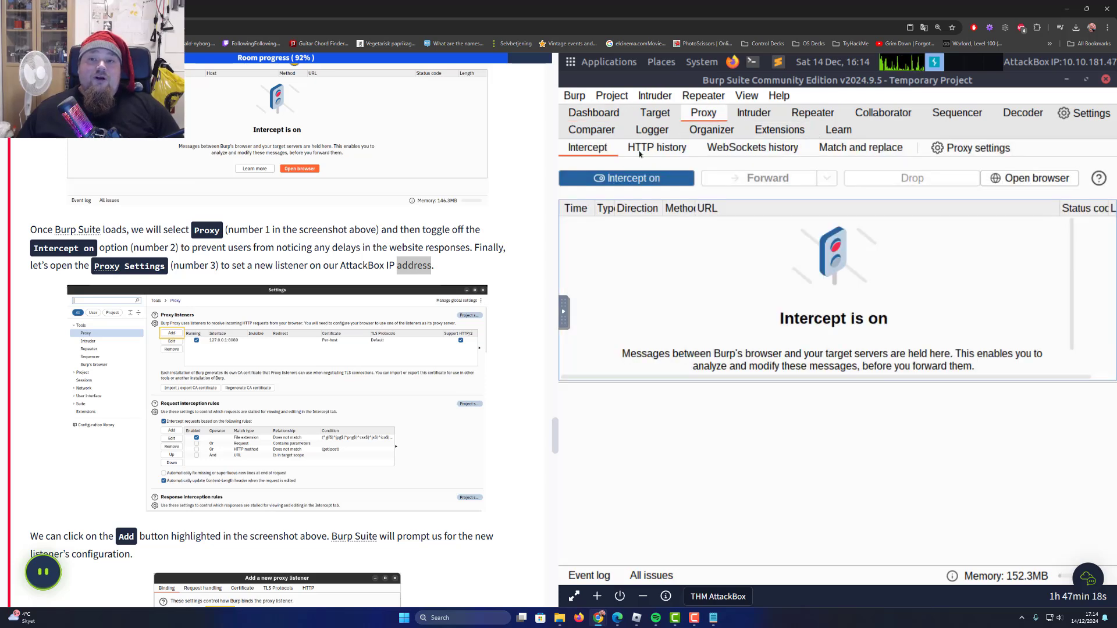
{"action": "left_click", "coordinate": [607, 179]}
Add a proxy listener bound to specific address 10.10.181.47 on port 8080
{"action": "left_click", "coordinate": [962, 150]}
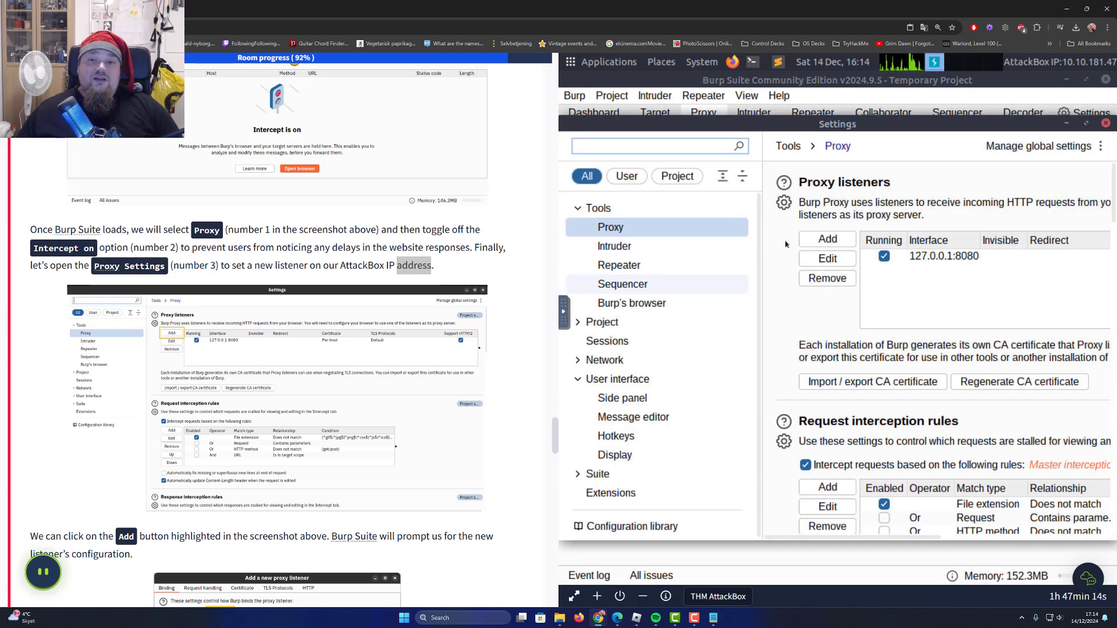
{"action": "left_click", "coordinate": [831, 239]}
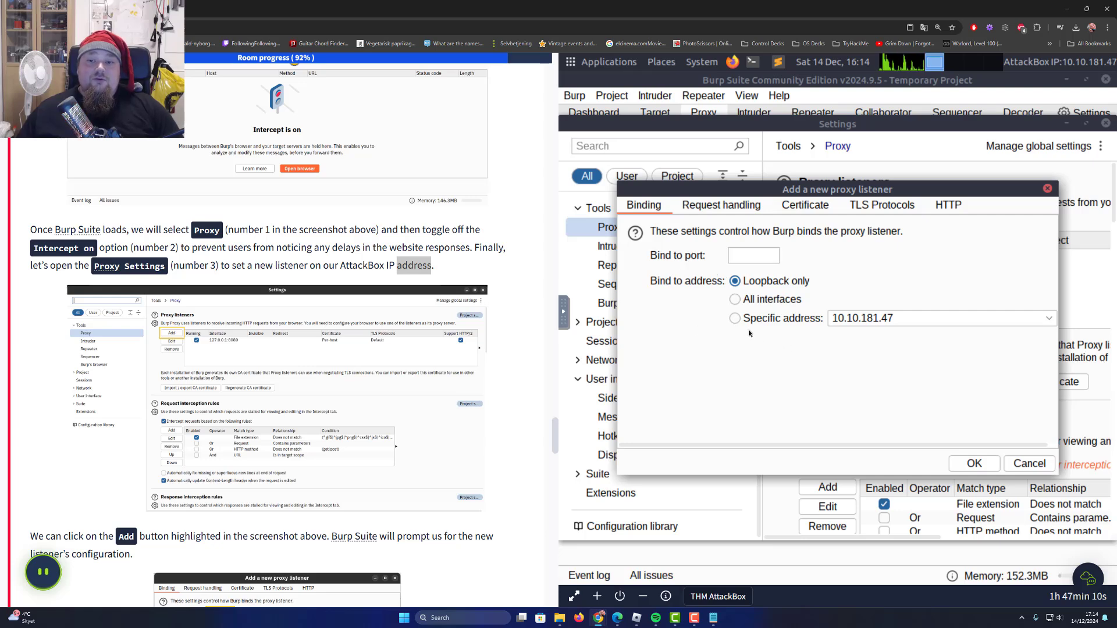
{"action": "scroll", "coordinate": [335, 342], "scroll_direction": "down", "scroll_amount": 3}
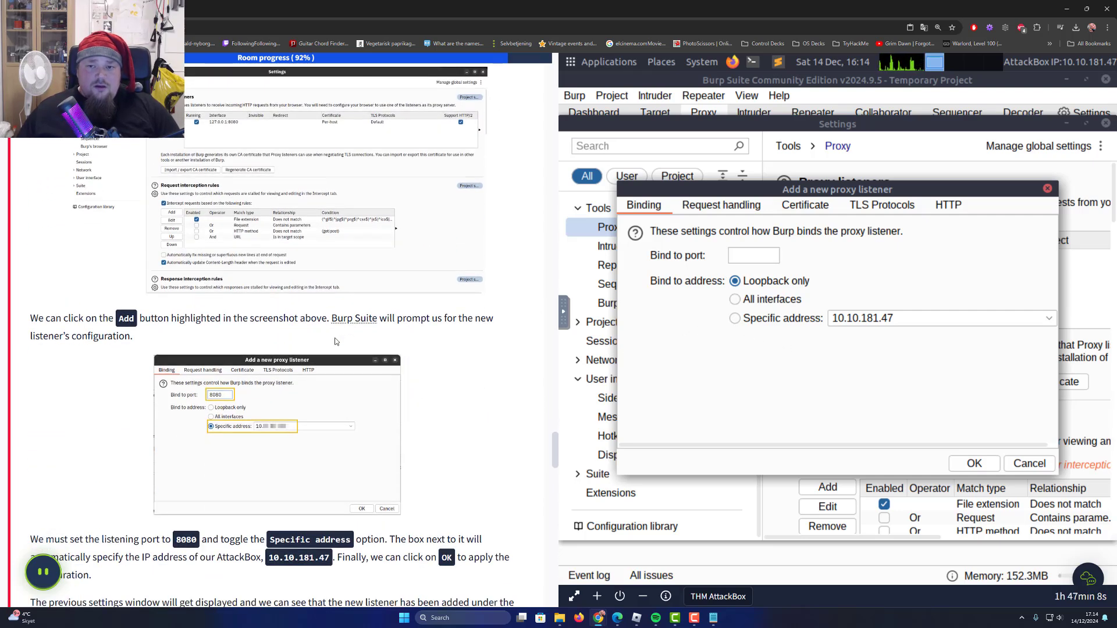
{"action": "left_click", "coordinate": [749, 319]}
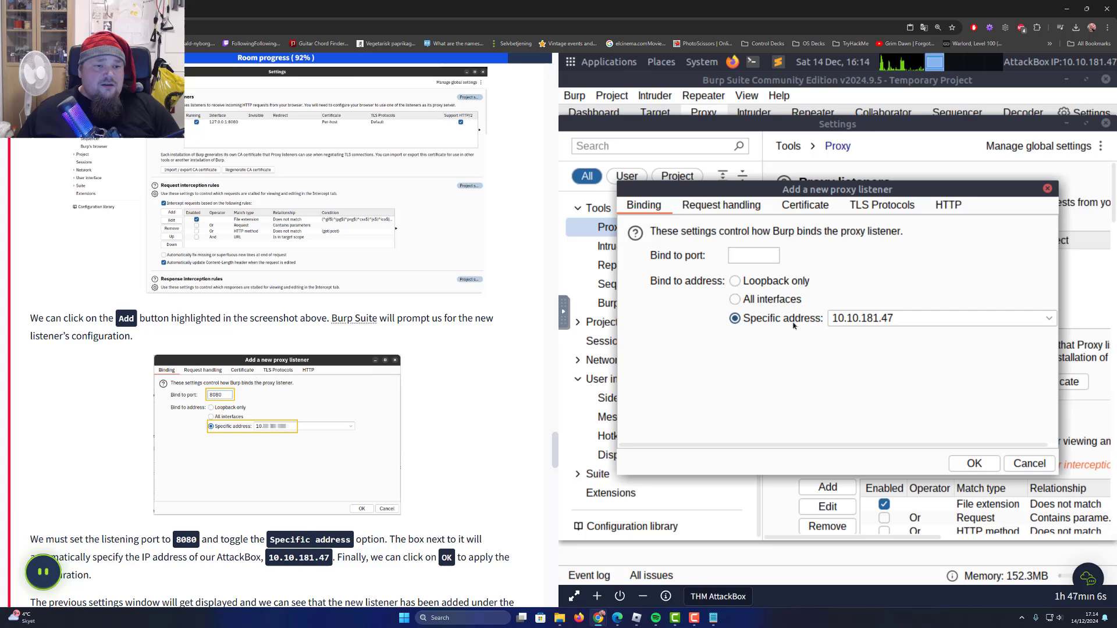
{"action": "left_click", "coordinate": [919, 320]}
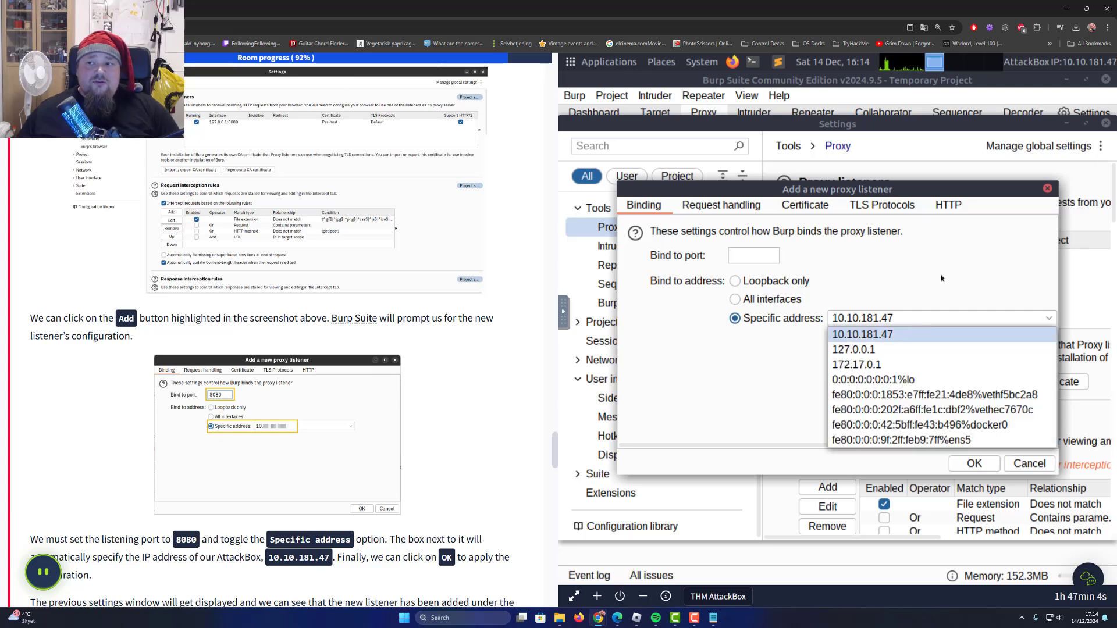
{"action": "left_click", "coordinate": [862, 324]}
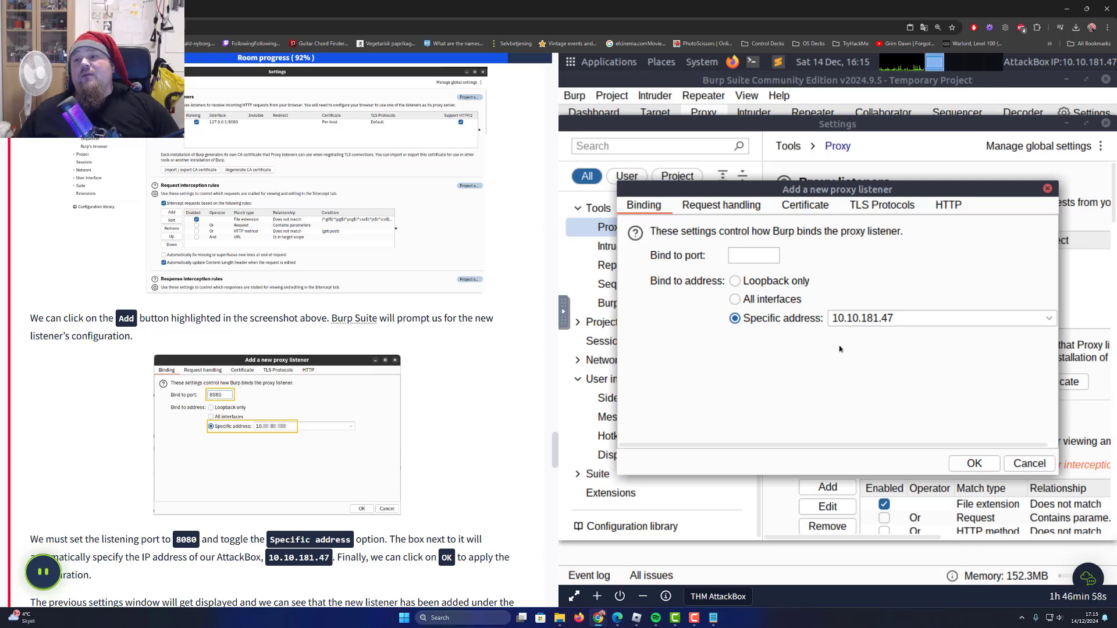
{"action": "left_click", "coordinate": [766, 256]}
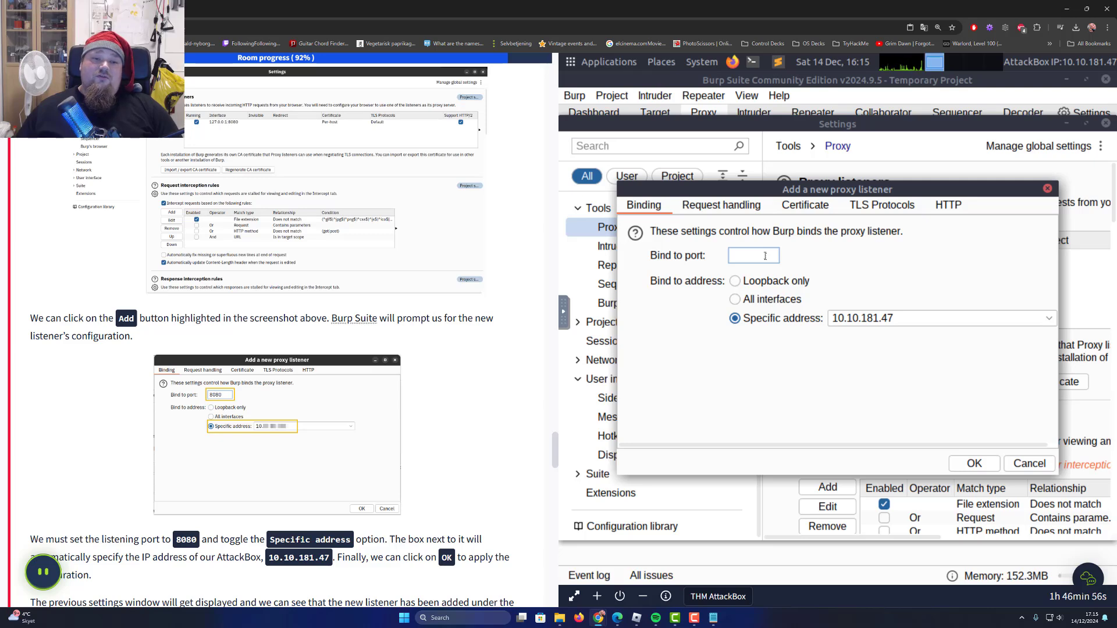
{"action": "type", "text": "8080"}
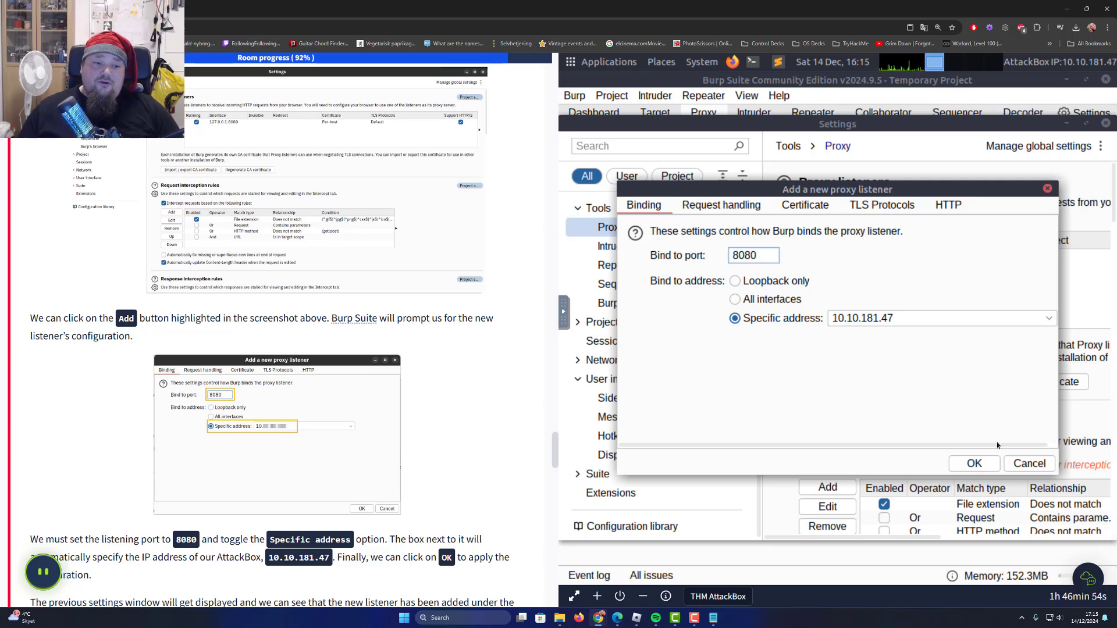
{"action": "left_click", "coordinate": [975, 464]}
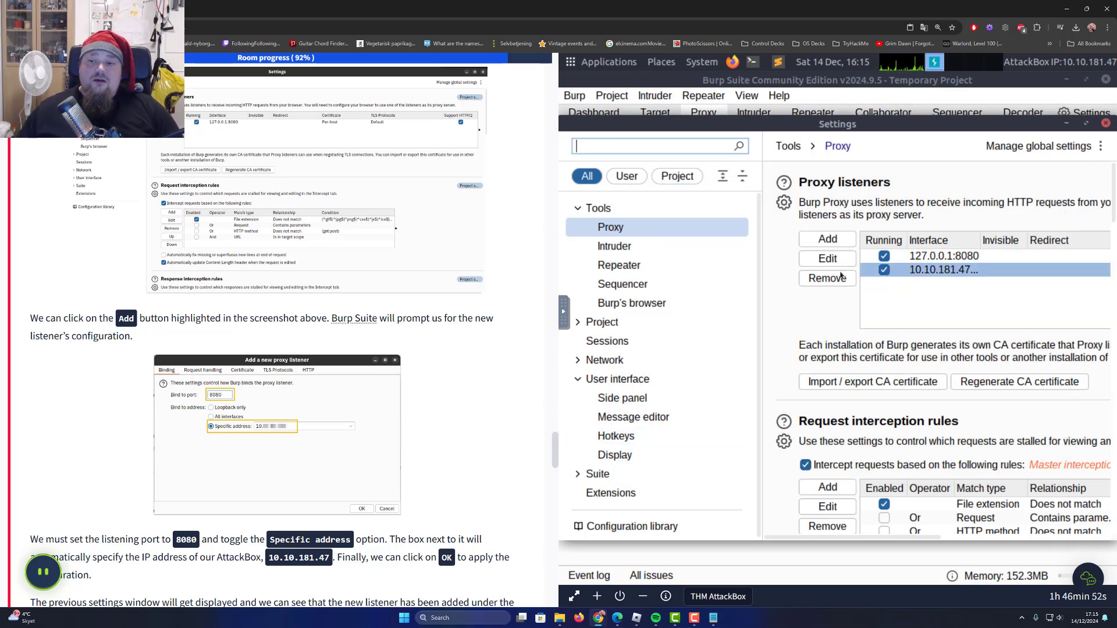
Widen Burp's Interface column to reveal 10.10.181.47:8080, then scroll the tutorial to 'Sniff From The Middle'
{"action": "left_click_drag", "start_coordinate": [980, 240], "coordinate": [1019, 248]}
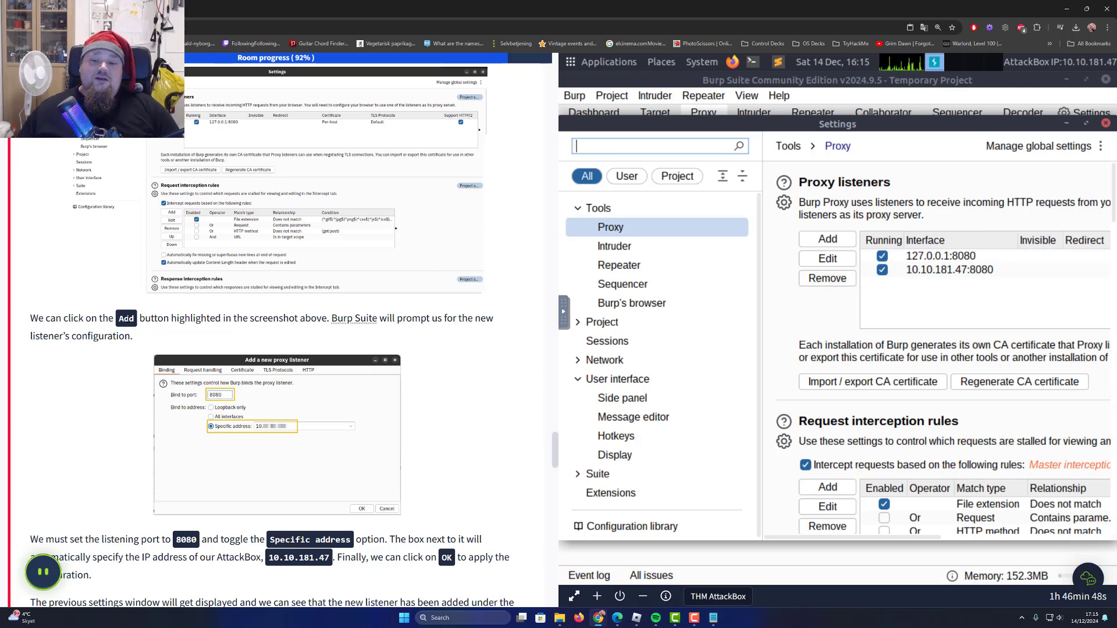
{"action": "scroll", "coordinate": [128, 317], "scroll_direction": "down", "scroll_amount": 2}
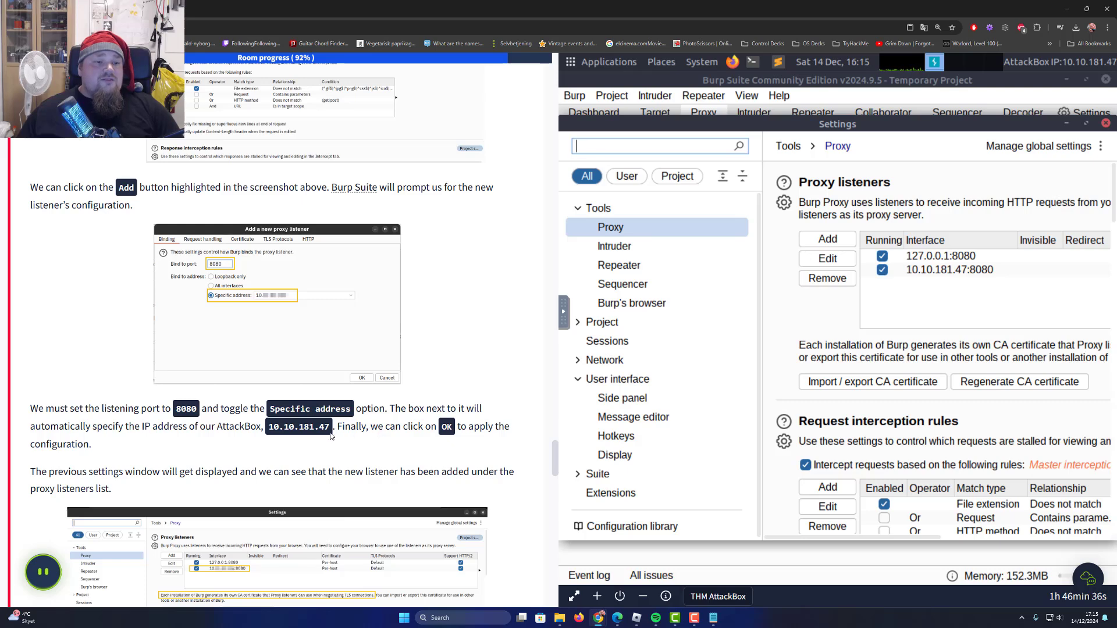
{"action": "left_click_drag", "start_coordinate": [338, 427], "coordinate": [457, 431]}
{"action": "scroll", "coordinate": [143, 488], "scroll_direction": "down", "scroll_amount": 3}
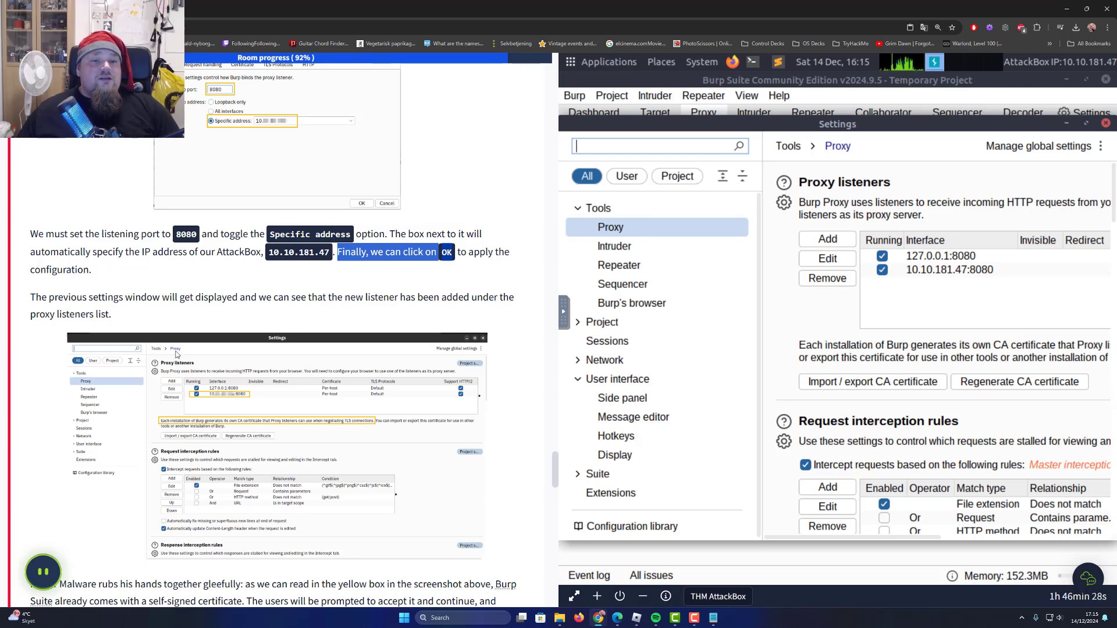
{"action": "scroll", "coordinate": [150, 346], "scroll_direction": "down", "scroll_amount": 6}
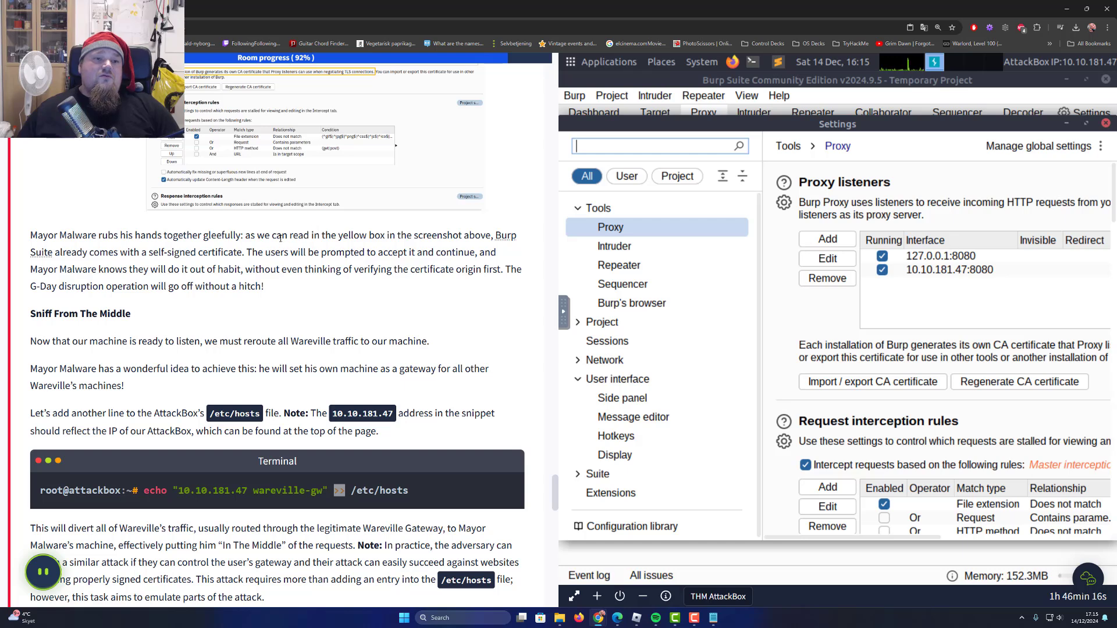
Read past the /etc/hosts explanation and 10.10.181.47 note to the route-elf-traffic.sh terminal block
{"action": "left_click_drag", "start_coordinate": [279, 239], "coordinate": [393, 235]}
{"action": "left_click", "coordinate": [450, 234]}
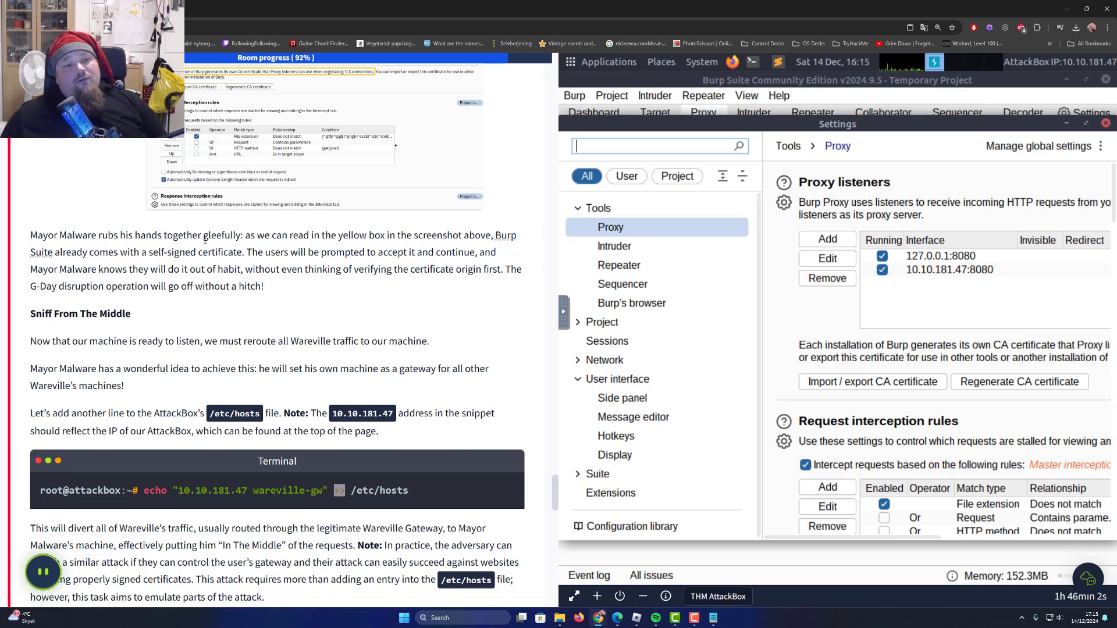
{"action": "double_click", "coordinate": [258, 271]}
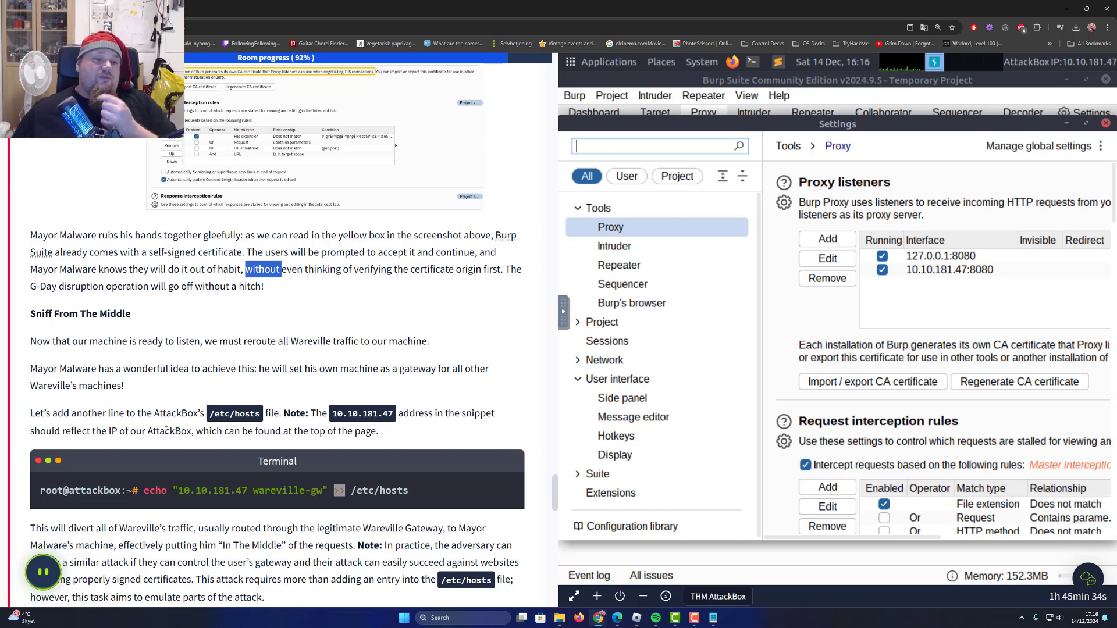
{"action": "scroll", "coordinate": [357, 395], "scroll_direction": "down", "scroll_amount": 2}
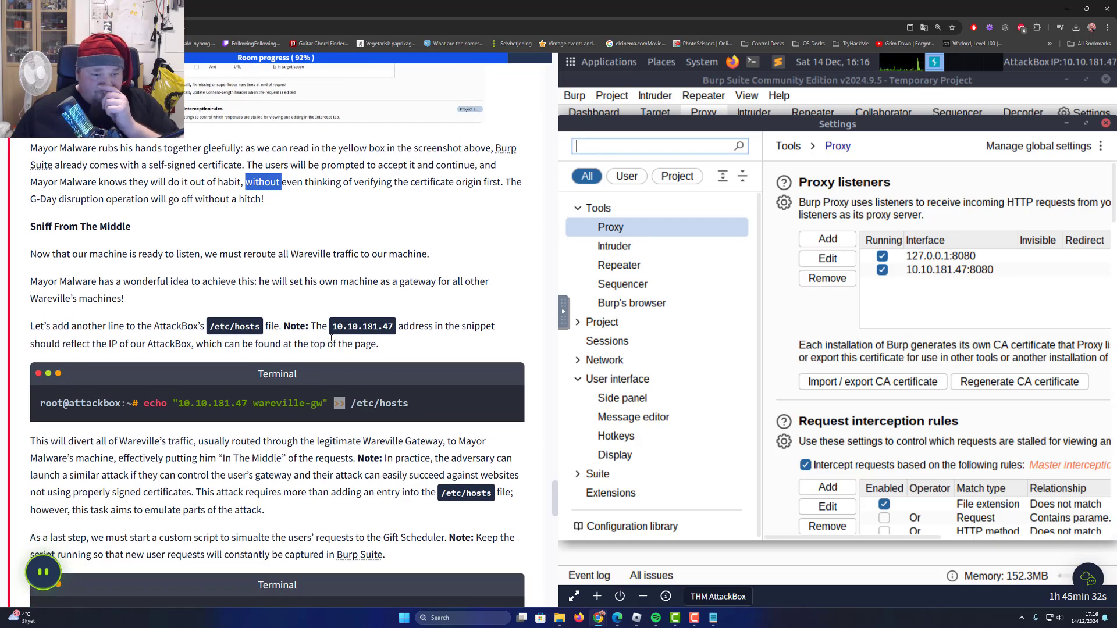
{"action": "left_click_drag", "start_coordinate": [328, 328], "coordinate": [410, 330]}
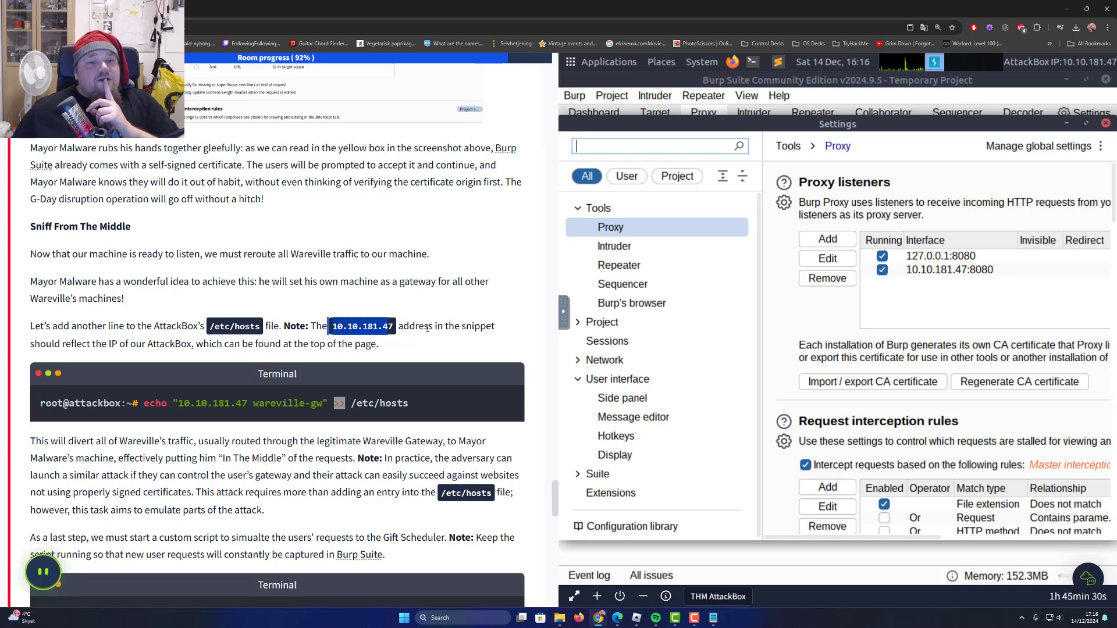
{"action": "left_click", "coordinate": [414, 327]}
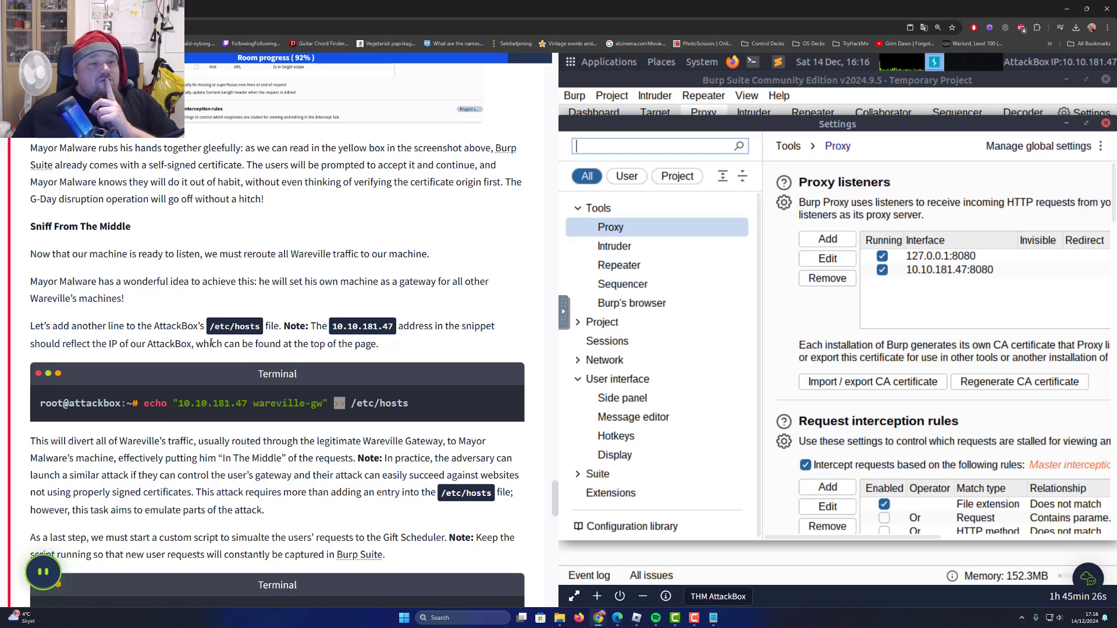
{"action": "left_click_drag", "start_coordinate": [197, 343], "coordinate": [403, 343]}
{"action": "scroll", "coordinate": [381, 336], "scroll_direction": "down", "scroll_amount": 1}
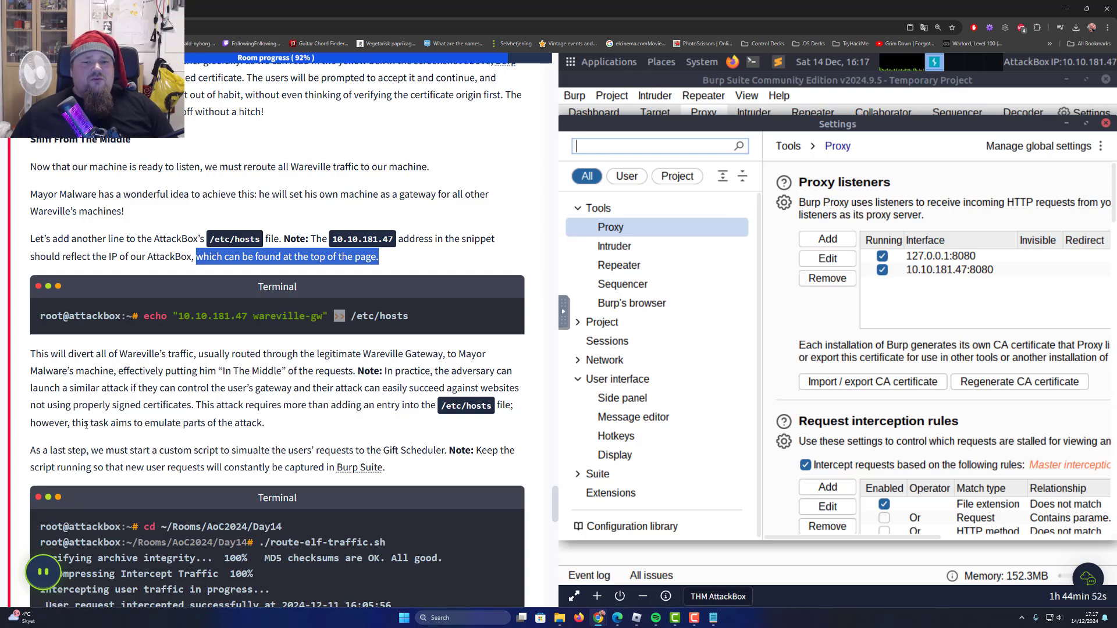
{"action": "left_click_drag", "start_coordinate": [49, 423], "coordinate": [184, 424]}
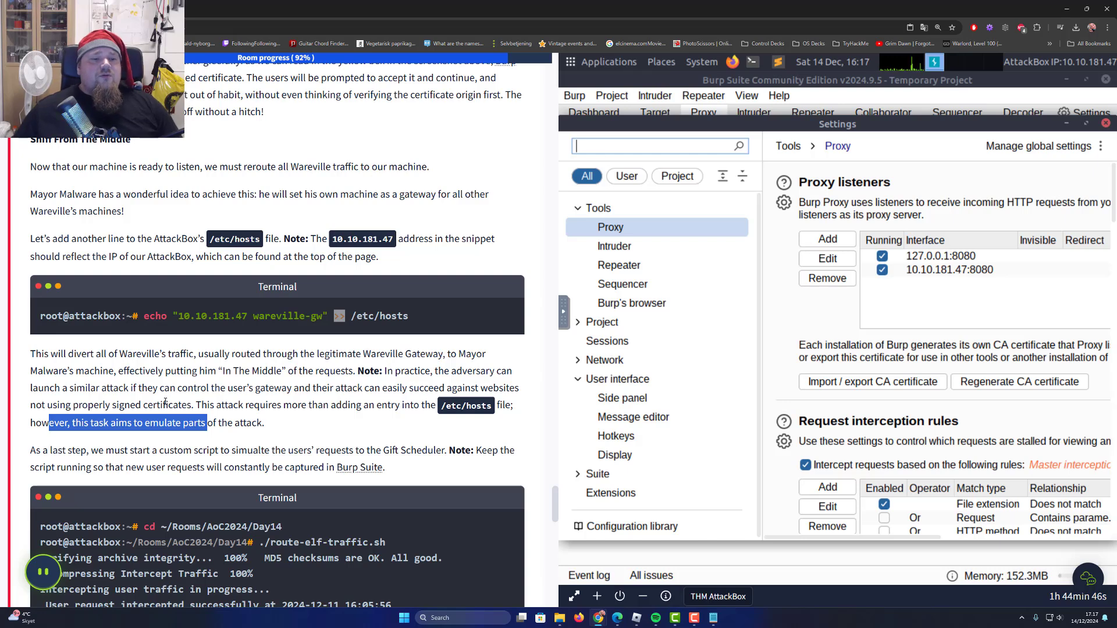
Copy the tutorial's echo command into a new AttackBox terminal to append '10.10.181.47 wareville-gw' to /etc/hosts
{"action": "left_click_drag", "start_coordinate": [410, 316], "coordinate": [143, 316]}
{"action": "right_click", "coordinate": [154, 317]}
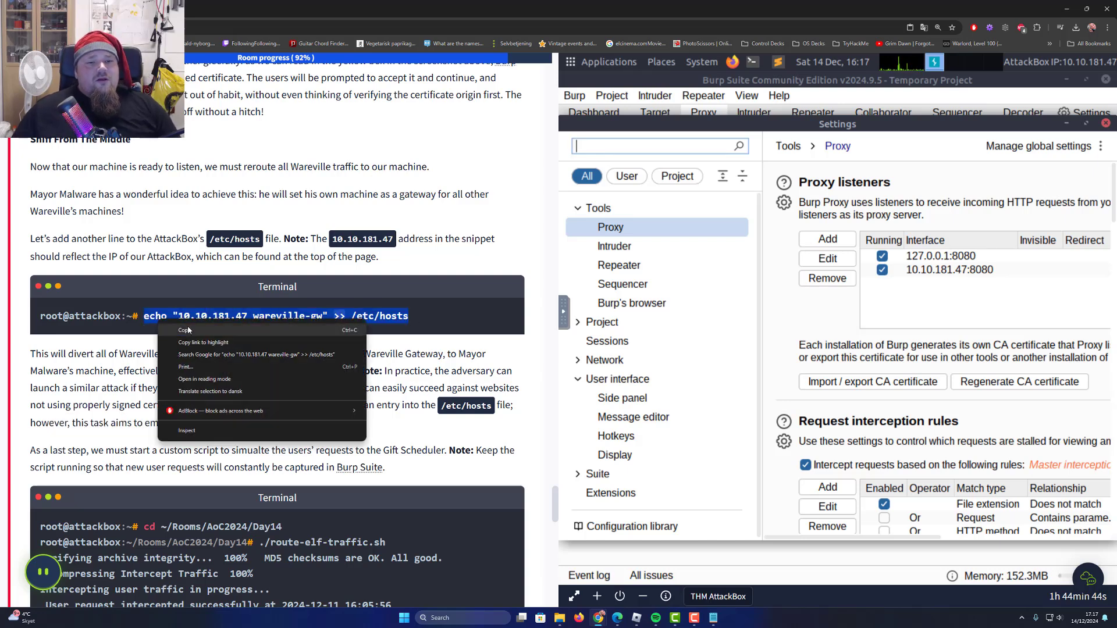
{"action": "left_click", "coordinate": [189, 330]}
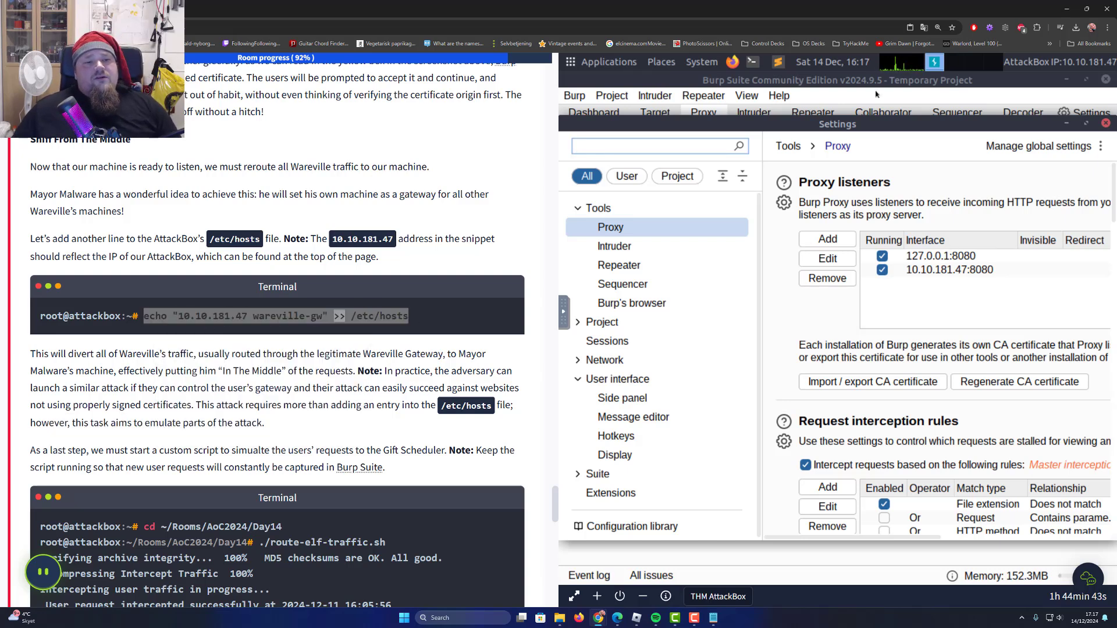
{"action": "left_click", "coordinate": [752, 62]}
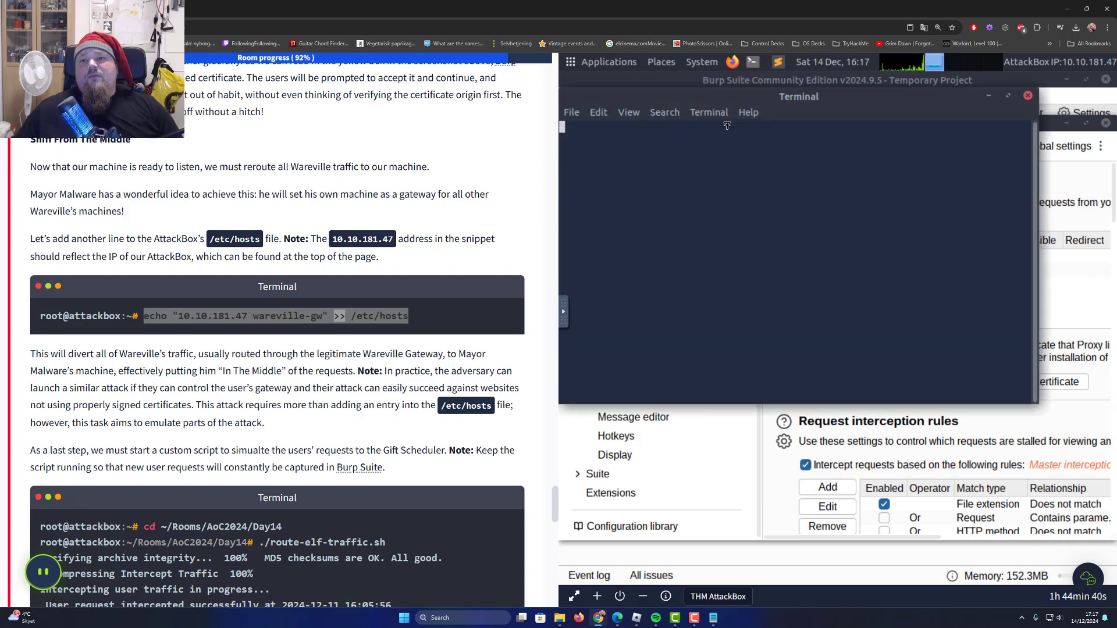
{"action": "right_click", "coordinate": [661, 165]}
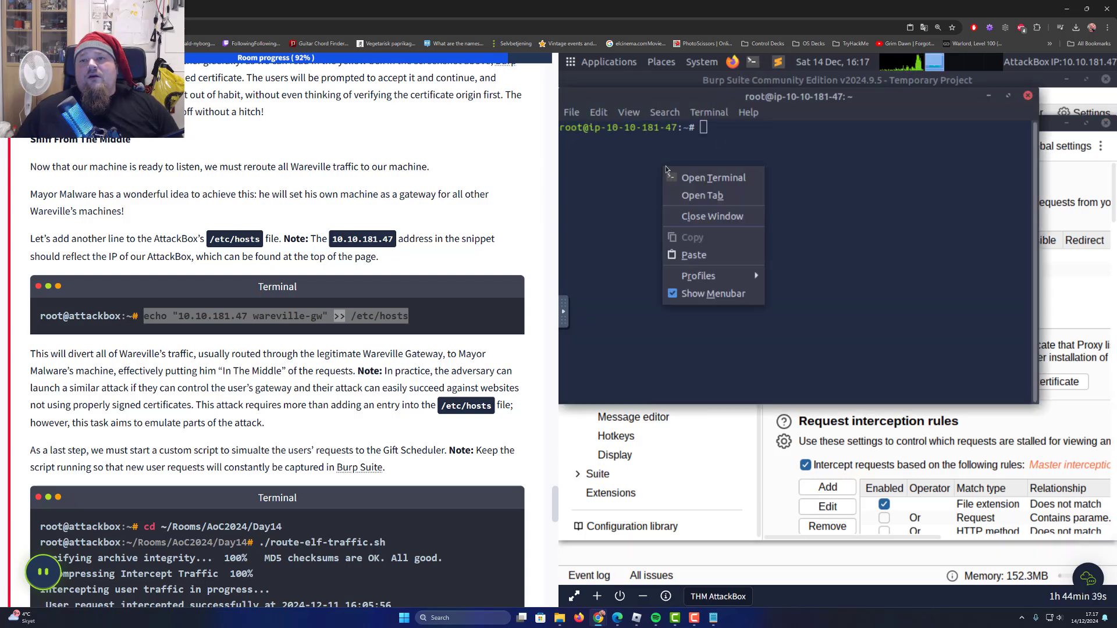
{"action": "left_click", "coordinate": [709, 249]}
{"action": "key", "text": "Return"}
Verify the wareville-gw entry with cat /etc/hosts, then close the terminal
{"action": "type", "text": "cat /"}
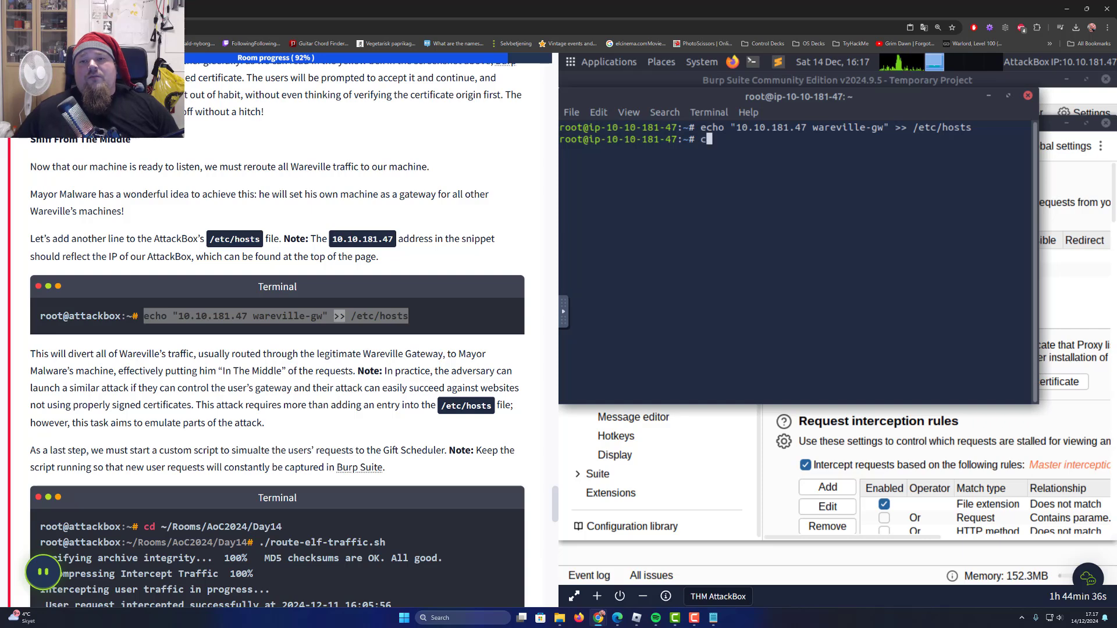
{"action": "type", "text": "etc/hosts"}
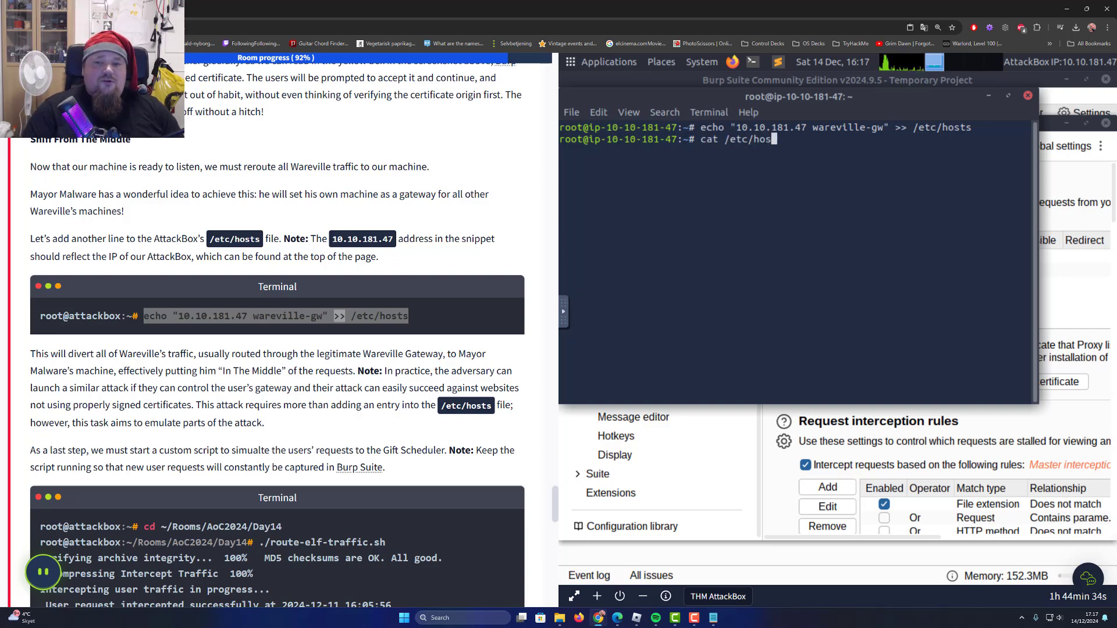
{"action": "key", "text": "Return"}
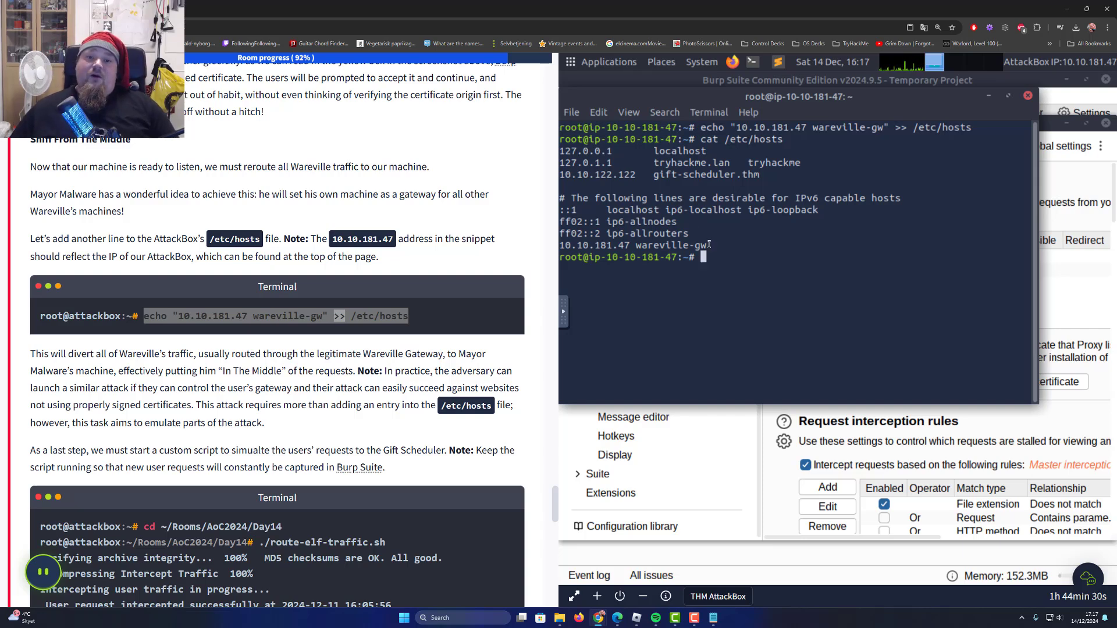
{"action": "left_click_drag", "start_coordinate": [709, 245], "coordinate": [562, 243]}
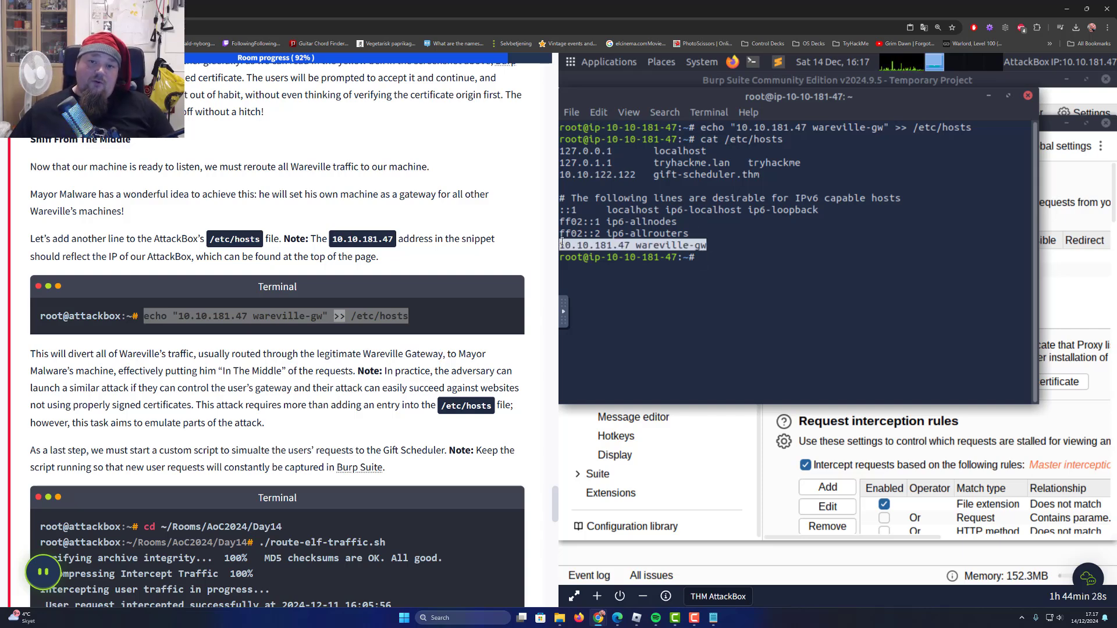
{"action": "left_click", "coordinate": [646, 244]}
{"action": "double_click", "coordinate": [601, 244]}
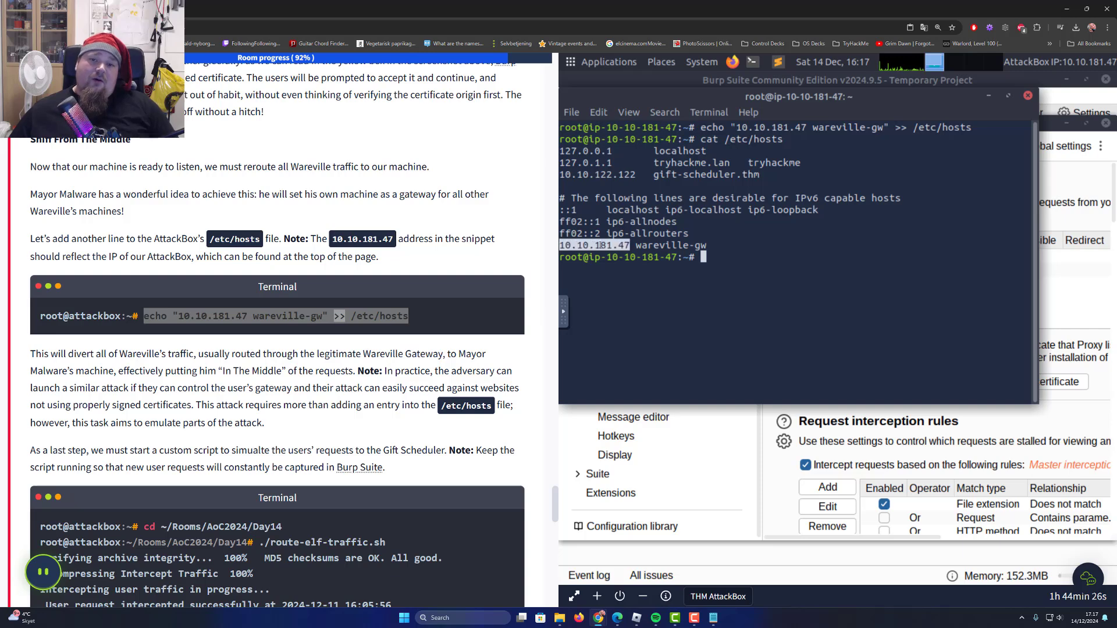
{"action": "double_click", "coordinate": [638, 245]}
{"action": "left_click", "coordinate": [638, 241]}
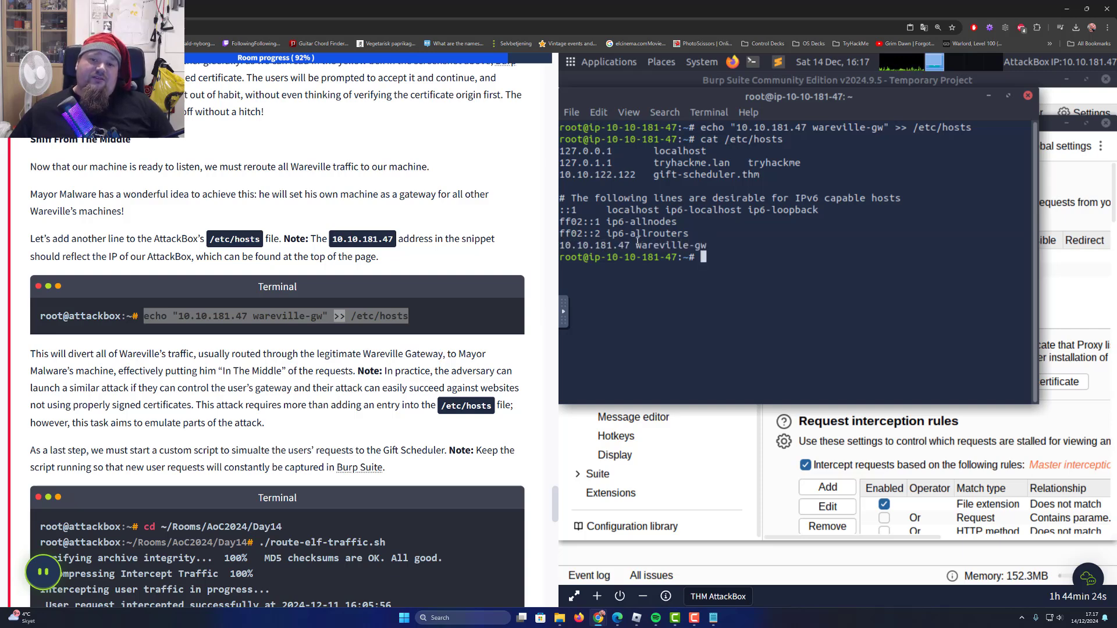
{"action": "left_click", "coordinate": [1028, 95]}
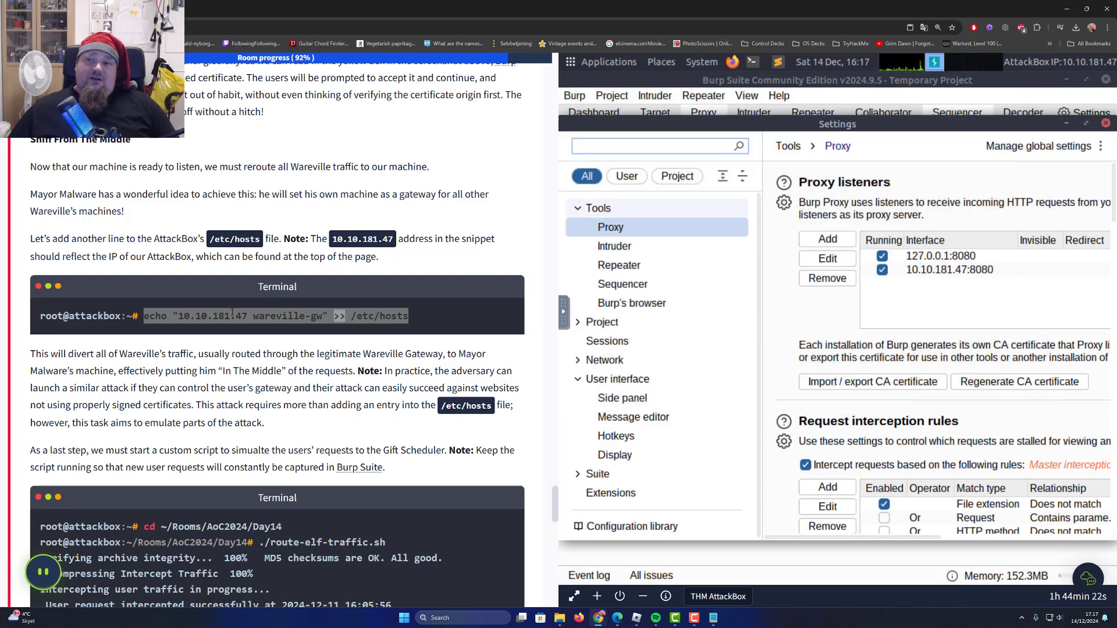
Open a new terminal and change into ~/Rooms/AoC2024/Day14 using the tutorial's cd command
{"action": "scroll", "coordinate": [152, 400], "scroll_direction": "down", "scroll_amount": 3}
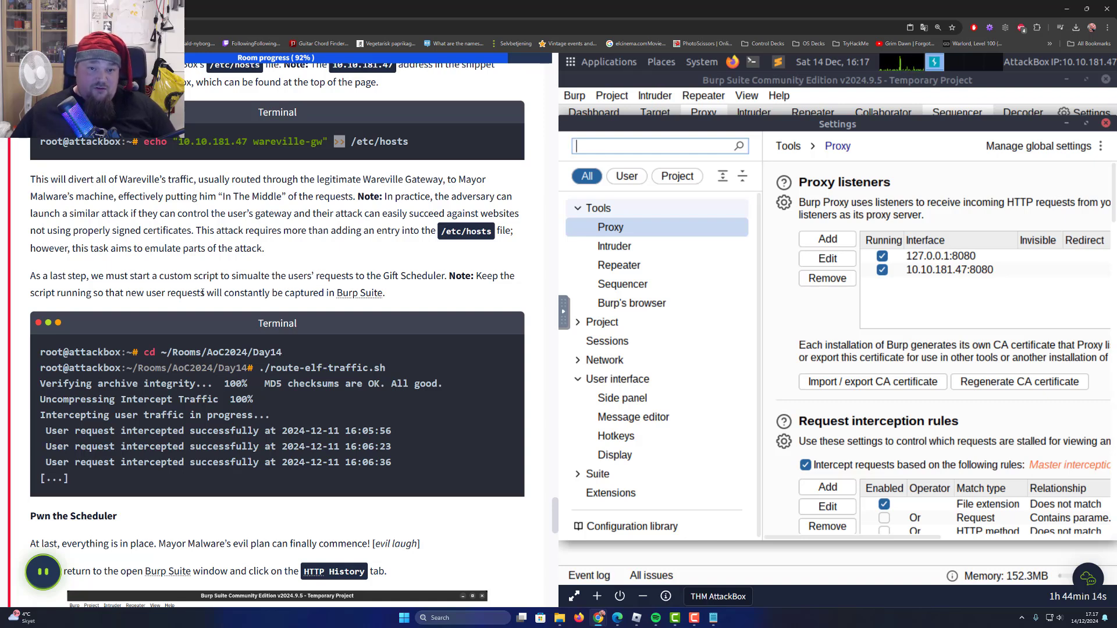
{"action": "left_click_drag", "start_coordinate": [182, 293], "coordinate": [314, 294]}
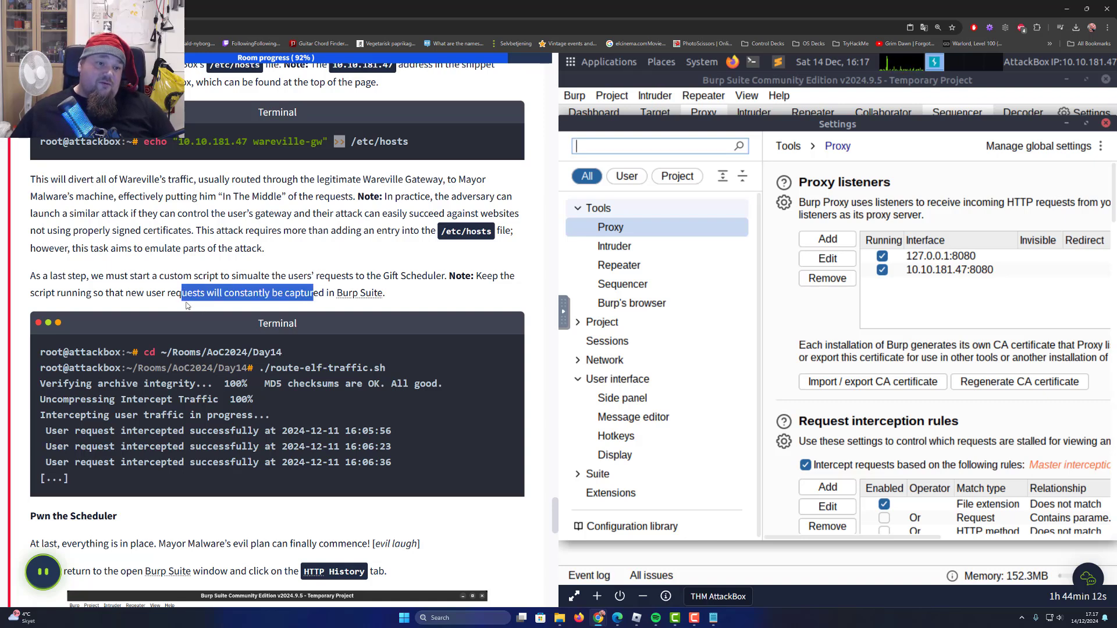
{"action": "left_click", "coordinate": [187, 305]}
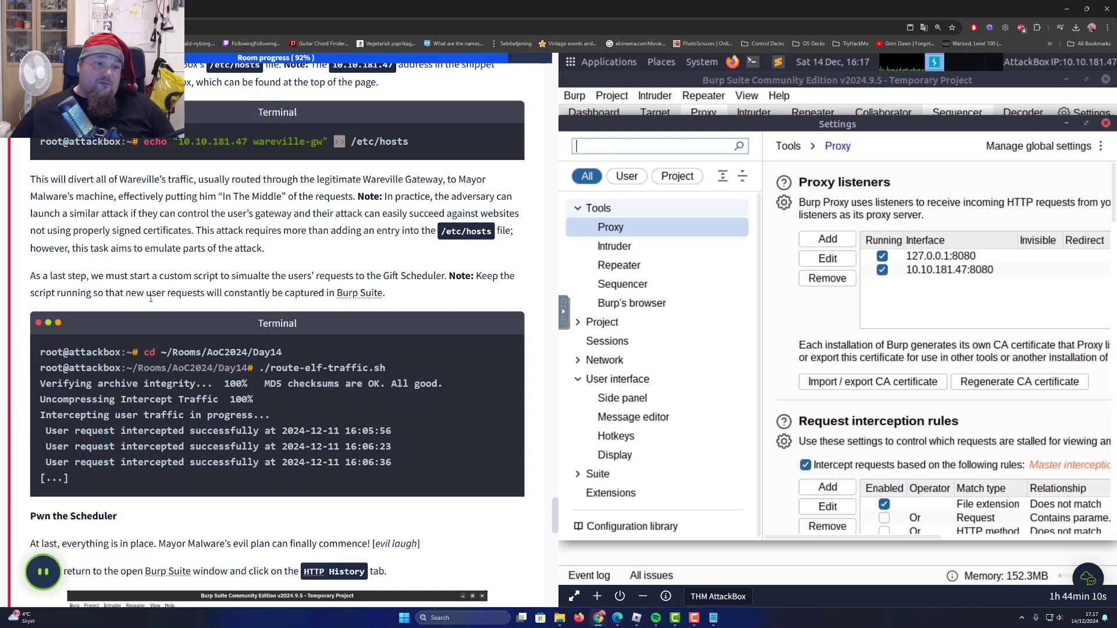
{"action": "left_click", "coordinate": [758, 69]}
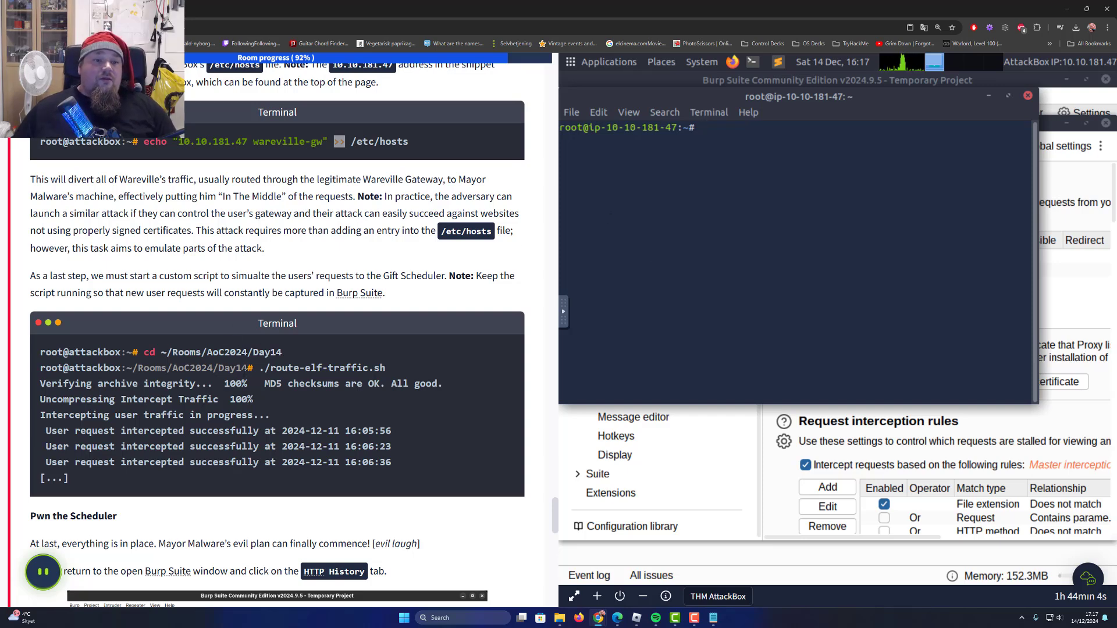
{"action": "left_click_drag", "start_coordinate": [287, 356], "coordinate": [144, 355]}
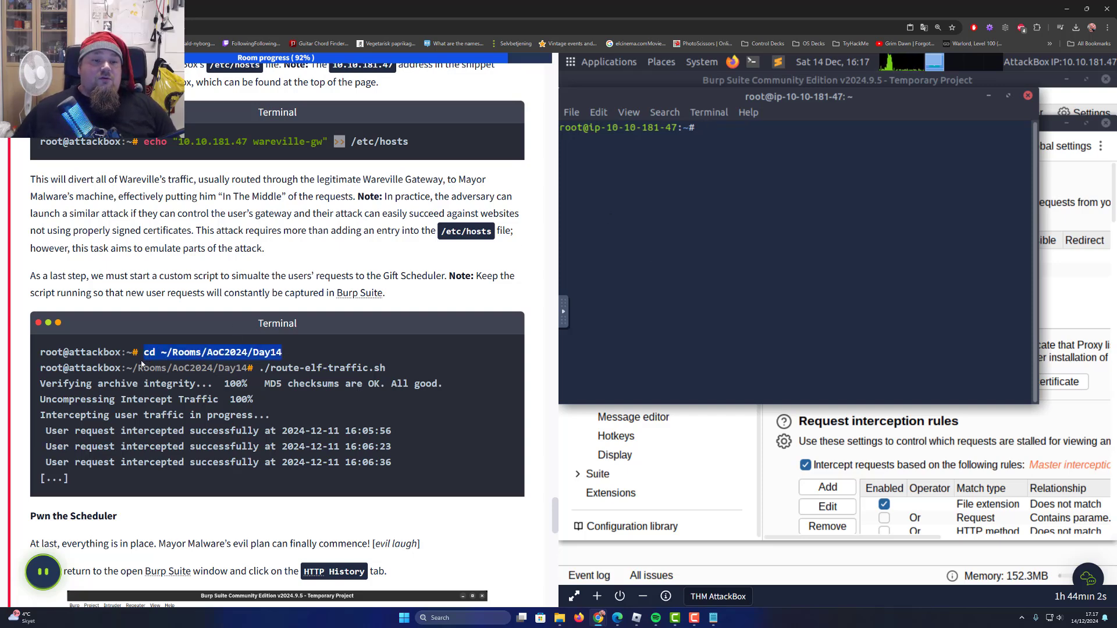
{"action": "key", "text": "ctrl+c"}
{"action": "right_click", "coordinate": [743, 203]}
{"action": "left_click", "coordinate": [781, 295]}
{"action": "key", "text": "Return"}
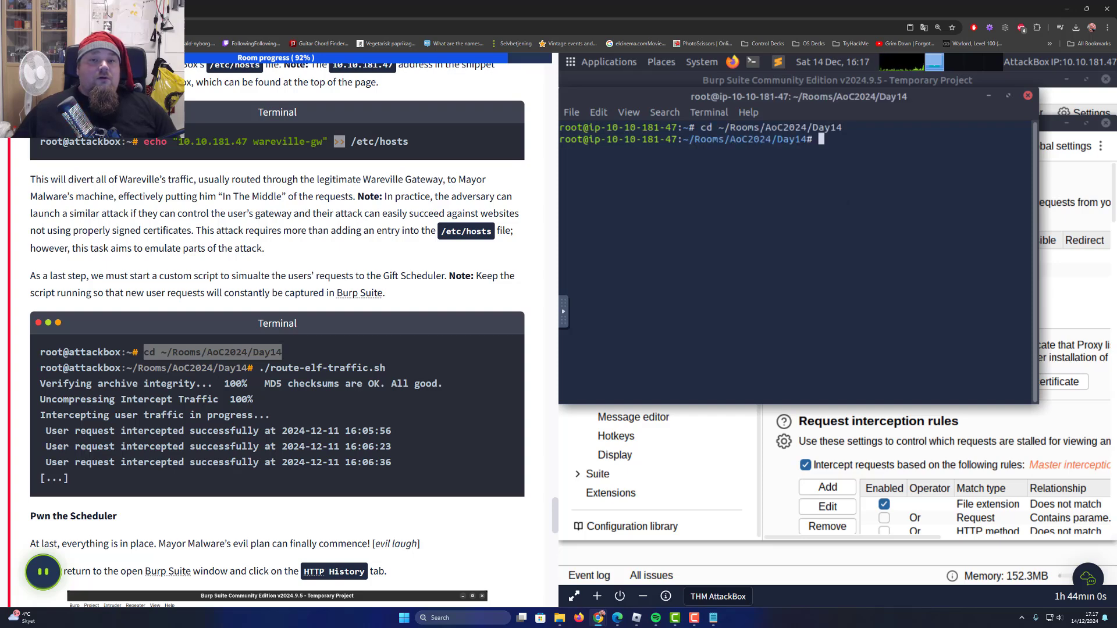
List the Day14 folder and start ./route-elf-traffic.sh
{"action": "type", "text": "ls"}
{"action": "key", "text": "Return"}
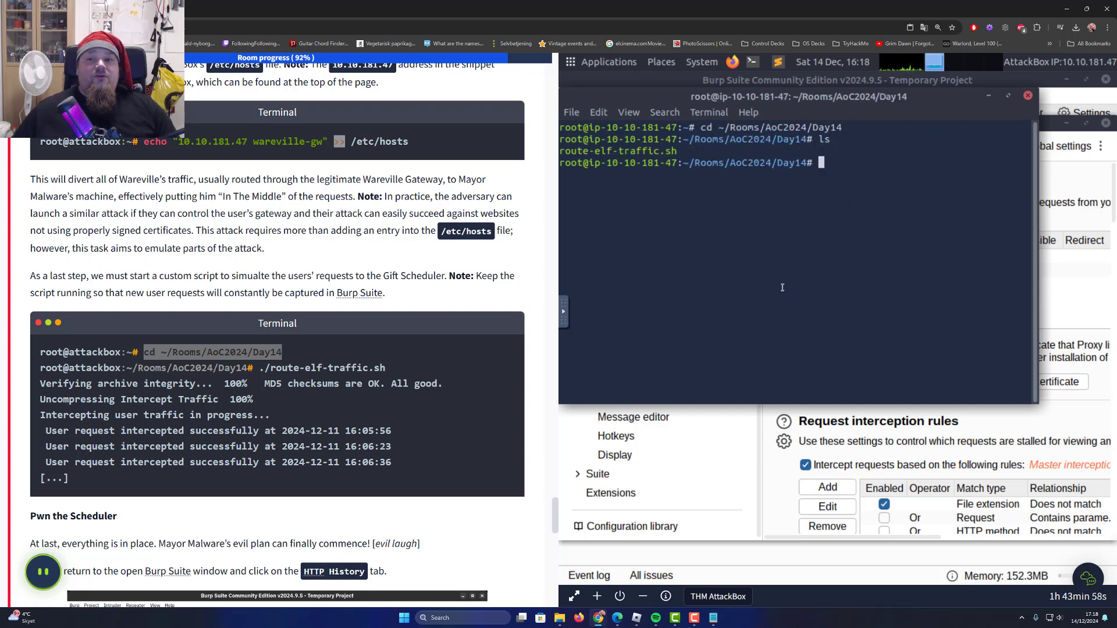
{"action": "left_click_drag", "start_coordinate": [669, 155], "coordinate": [260, 368]}
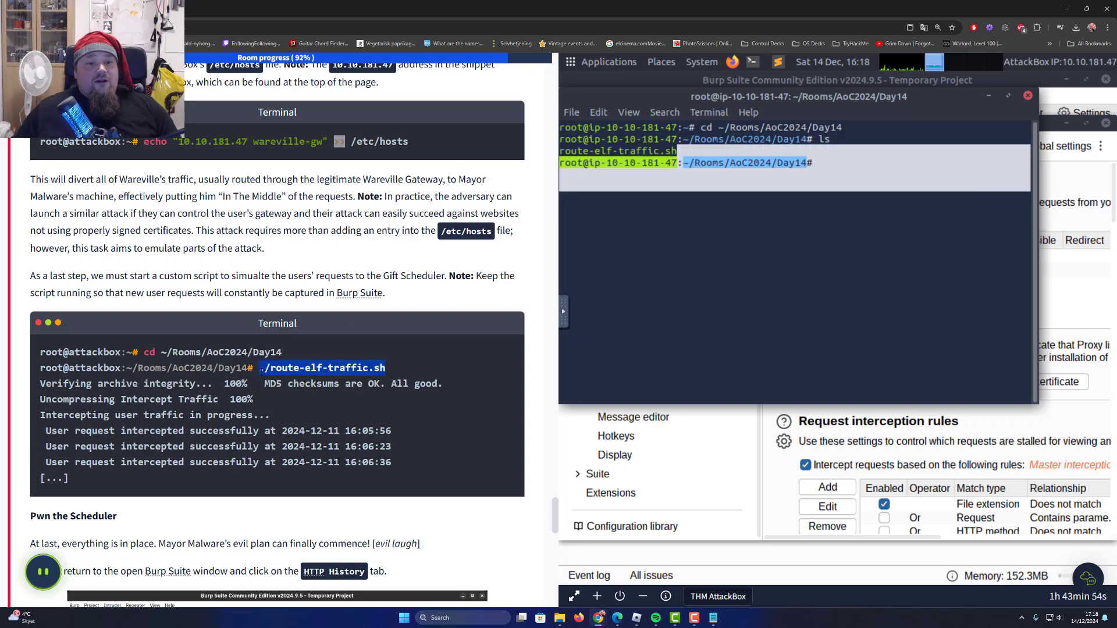
{"action": "right_click", "coordinate": [643, 253]}
{"action": "left_click", "coordinate": [629, 206]}
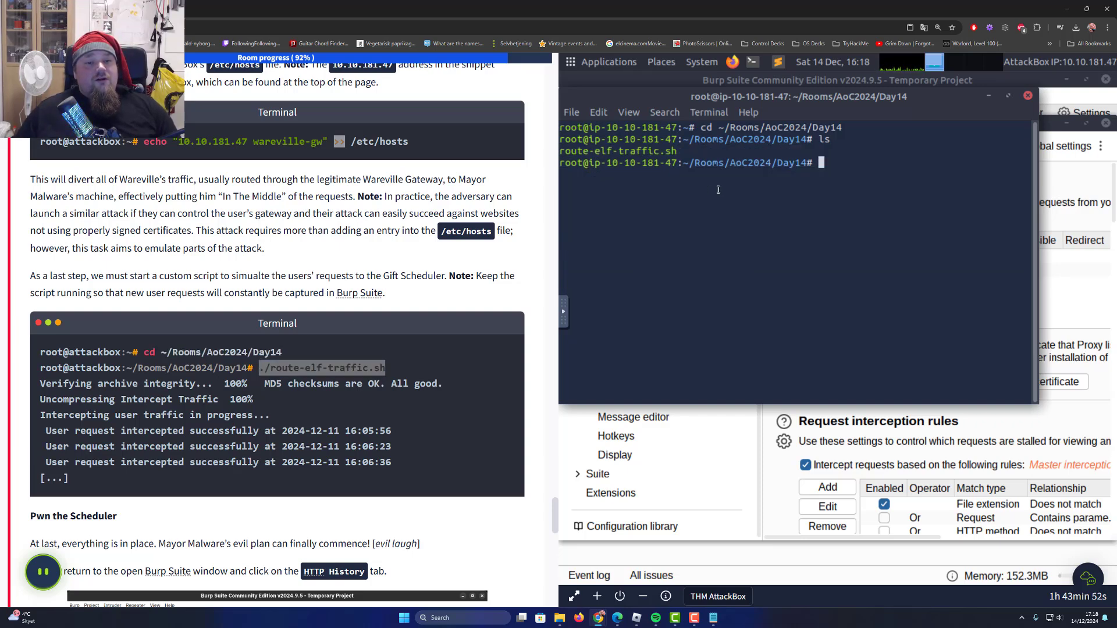
{"action": "right_click", "coordinate": [720, 192]}
{"action": "left_click", "coordinate": [766, 278]}
{"action": "key", "text": "Return"}
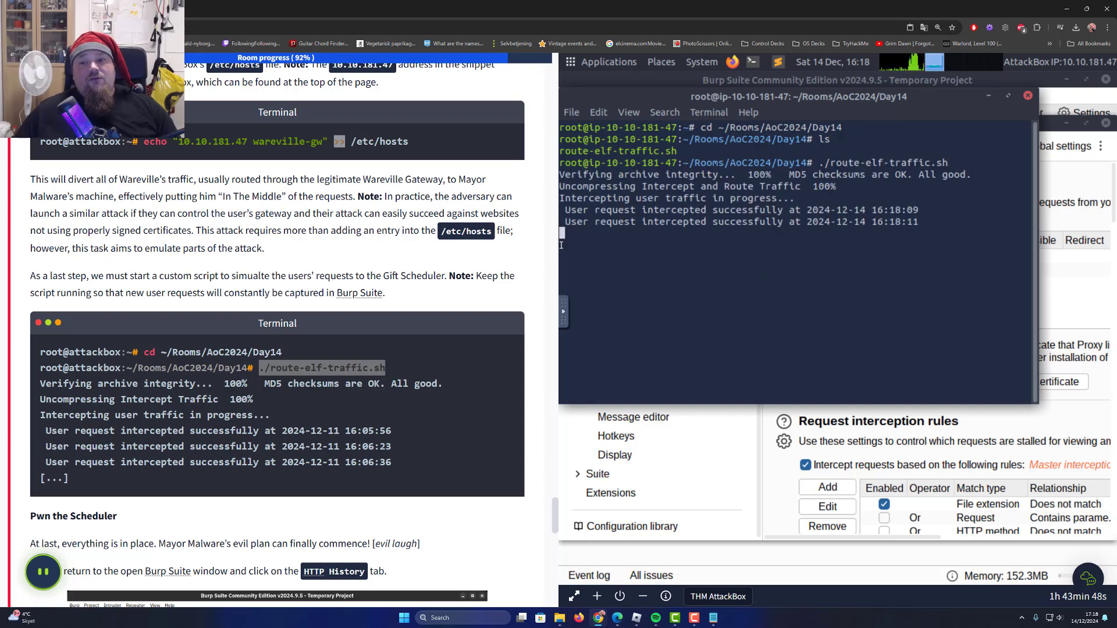
Watch the script log intercepted requests, then bring Burp's proxy settings back to the front
{"action": "scroll", "coordinate": [419, 317], "scroll_direction": "down", "scroll_amount": 2}
{"action": "scroll", "coordinate": [419, 317], "scroll_direction": "down", "scroll_amount": 2}
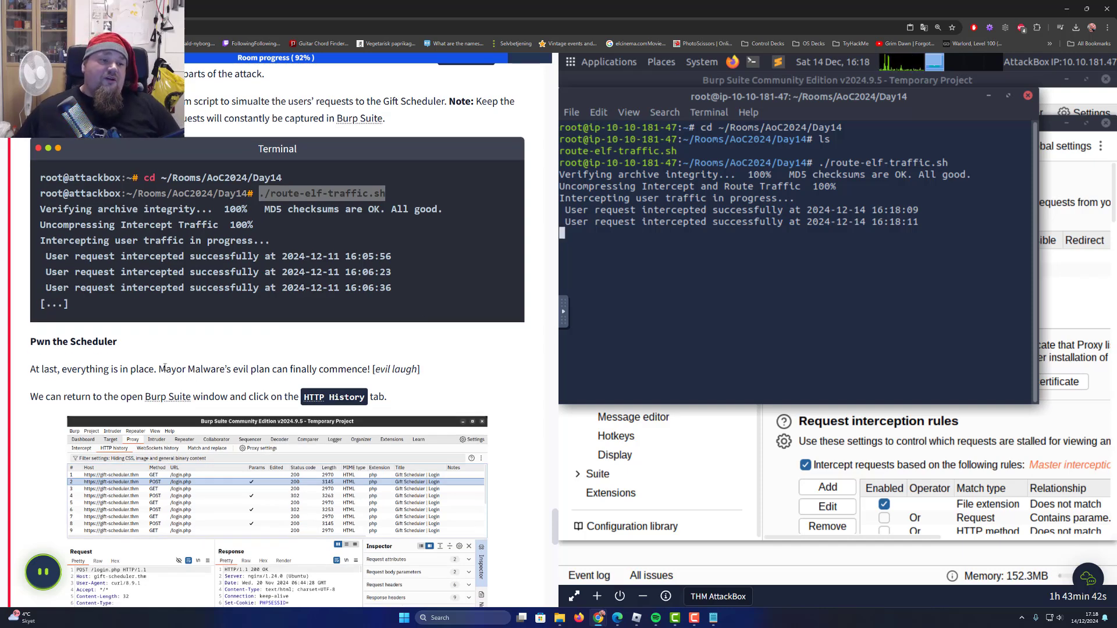
{"action": "scroll", "coordinate": [363, 389], "scroll_direction": "down", "scroll_amount": 2}
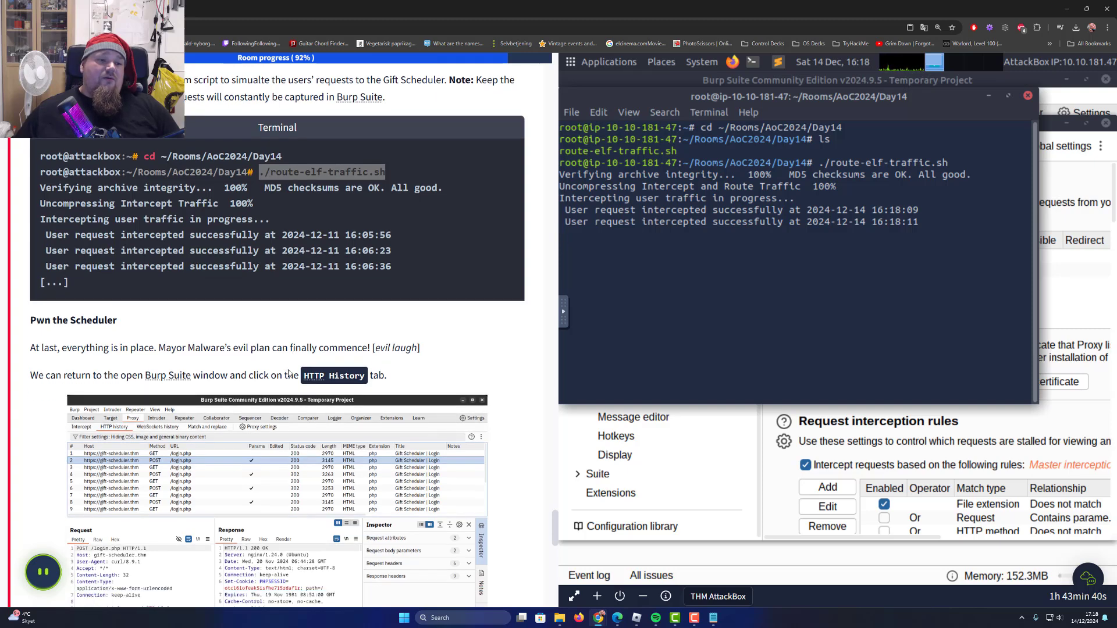
{"action": "scroll", "coordinate": [144, 298], "scroll_direction": "down", "scroll_amount": 1}
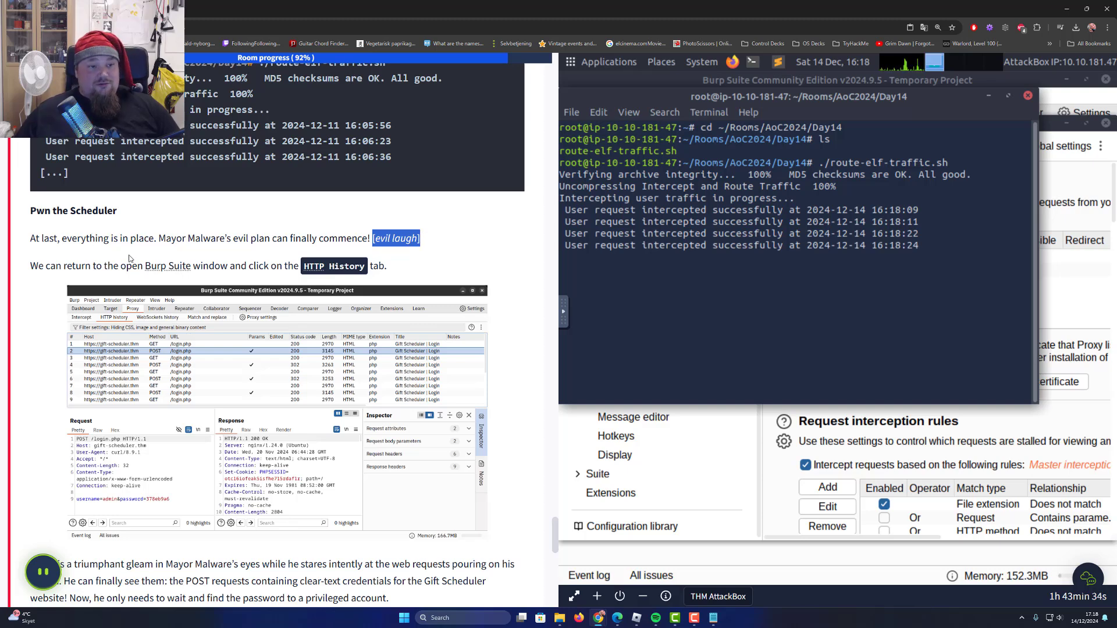
{"action": "left_click", "coordinate": [1066, 304]}
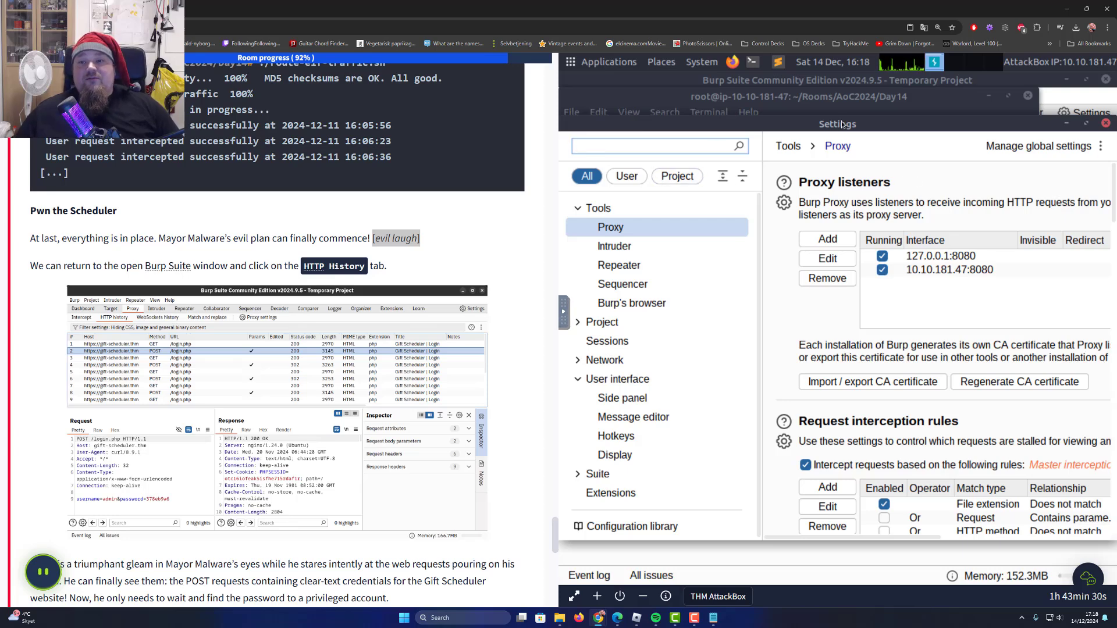
Close Burp's settings, open Proxy HTTP history, and select the captured POST /login.php request
{"action": "left_click_drag", "start_coordinate": [842, 124], "coordinate": [842, 113]}
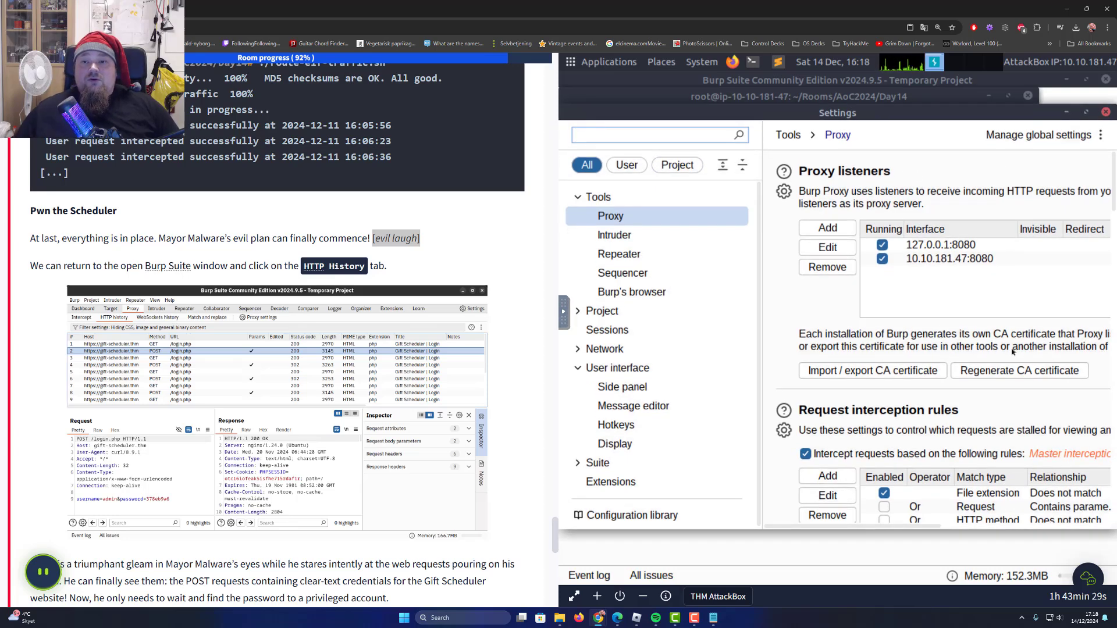
{"action": "left_click", "coordinate": [1105, 113]}
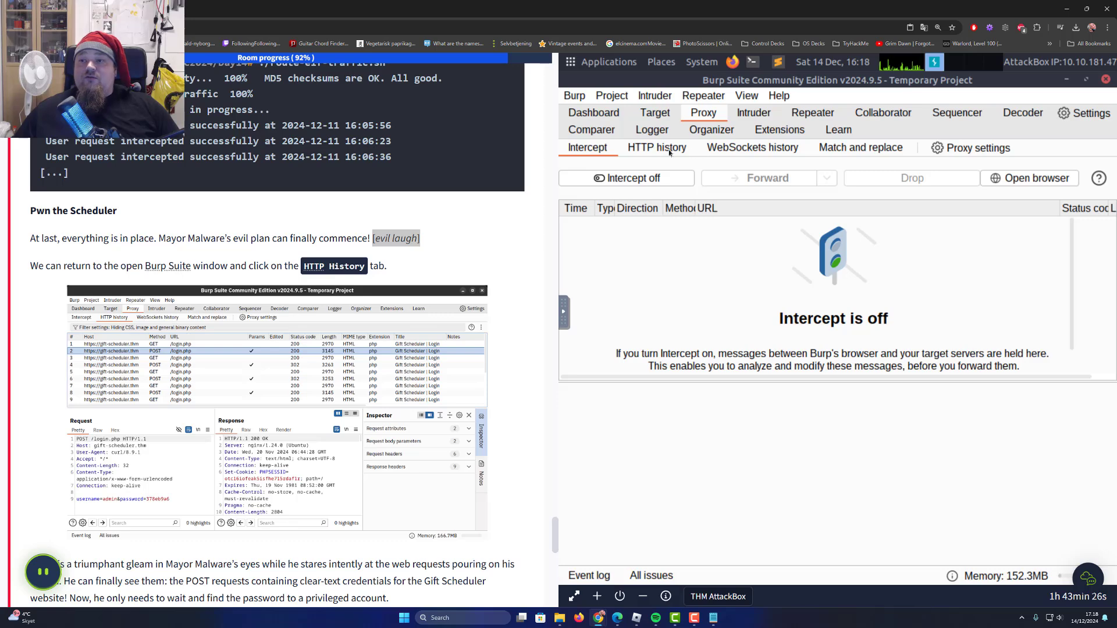
{"action": "left_click", "coordinate": [668, 152]}
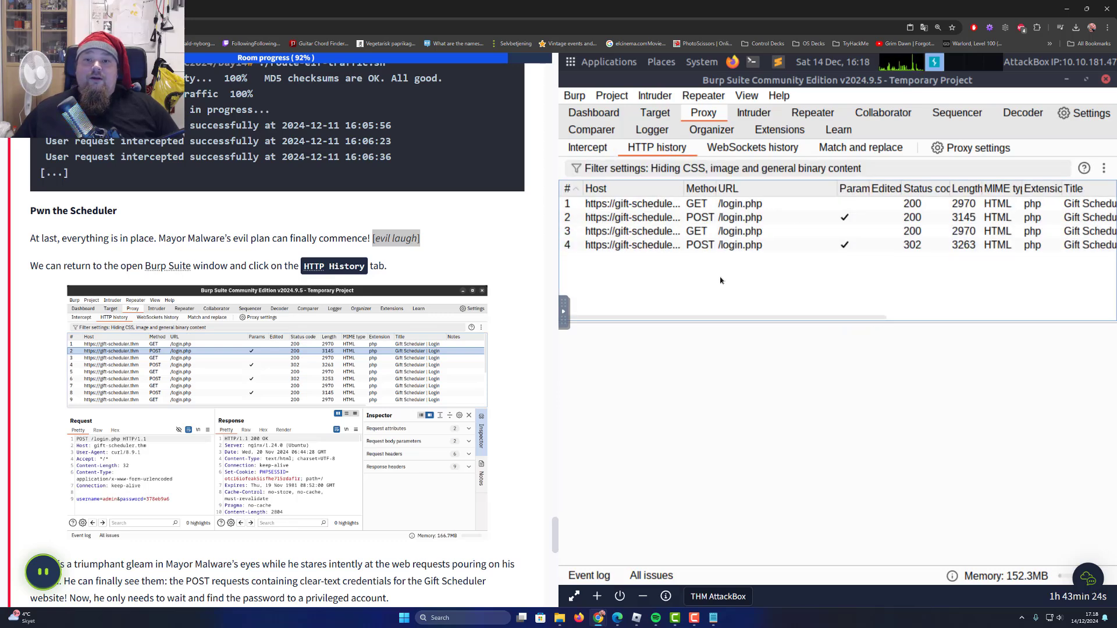
{"action": "left_click", "coordinate": [748, 247]}
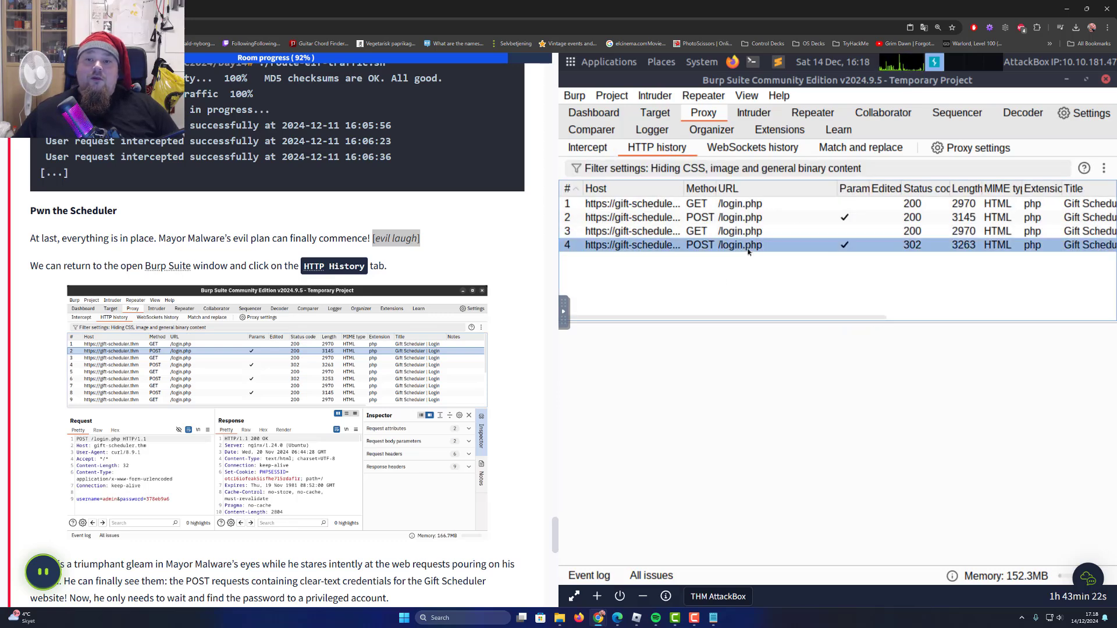
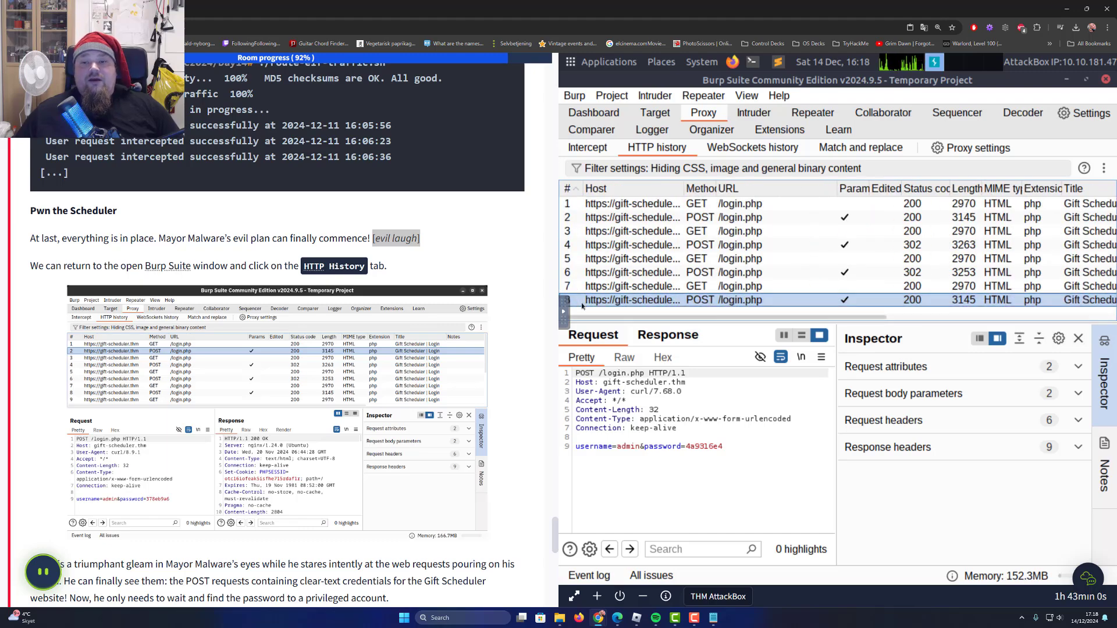
Read through the task text describing the elf and the Gift Scheduler
{"action": "scroll", "coordinate": [361, 357], "scroll_direction": "down", "scroll_amount": 3}
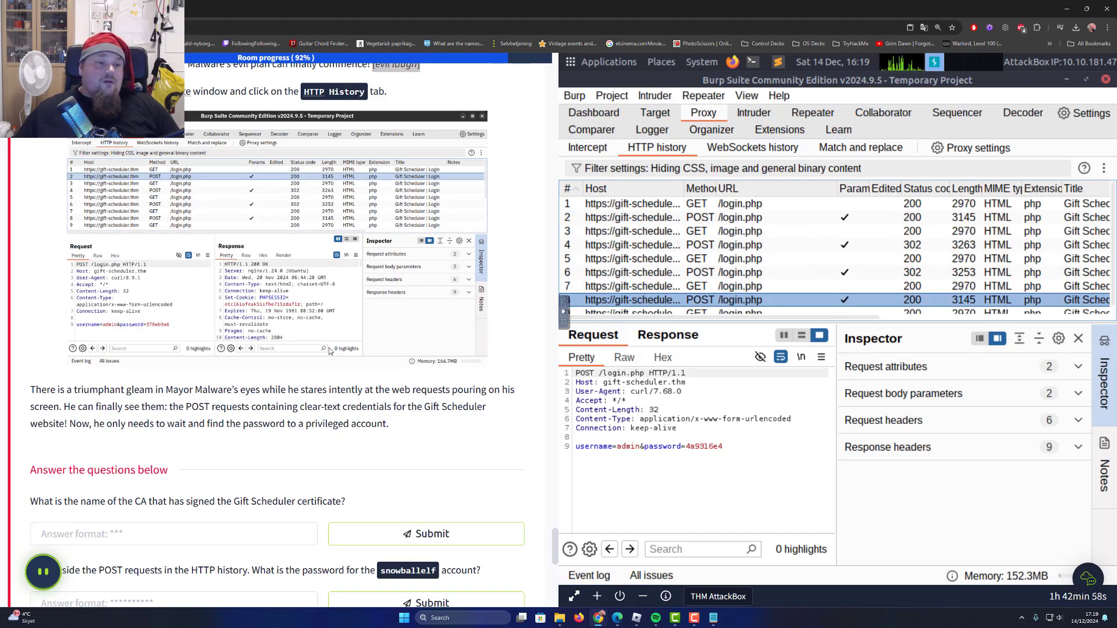
{"action": "scroll", "coordinate": [330, 351], "scroll_direction": "down", "scroll_amount": 2}
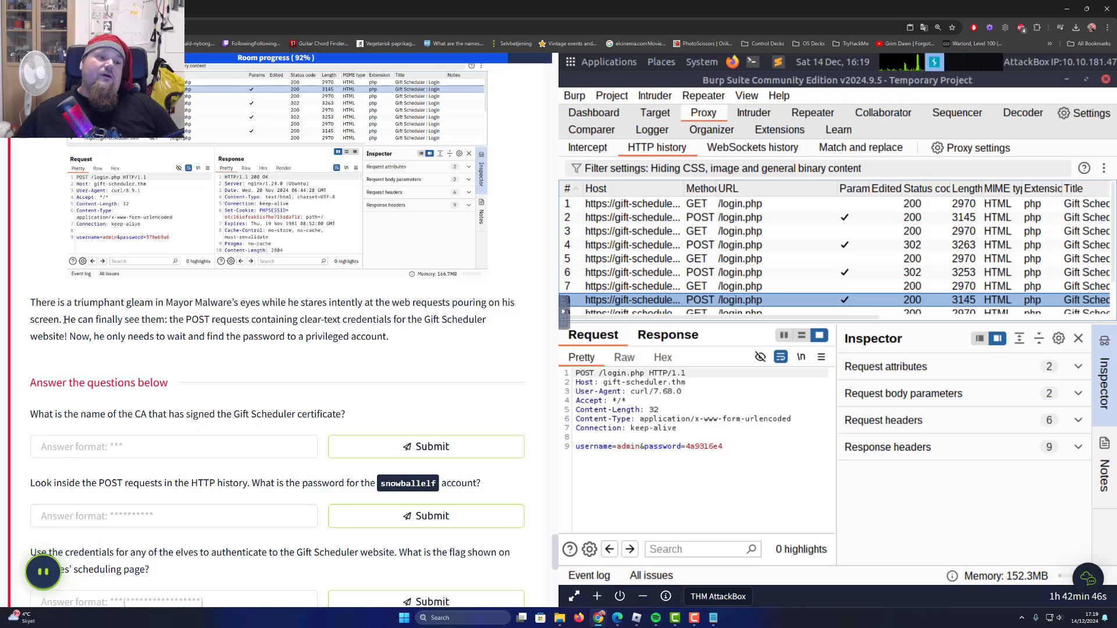
{"action": "left_click_drag", "start_coordinate": [64, 320], "coordinate": [165, 320]}
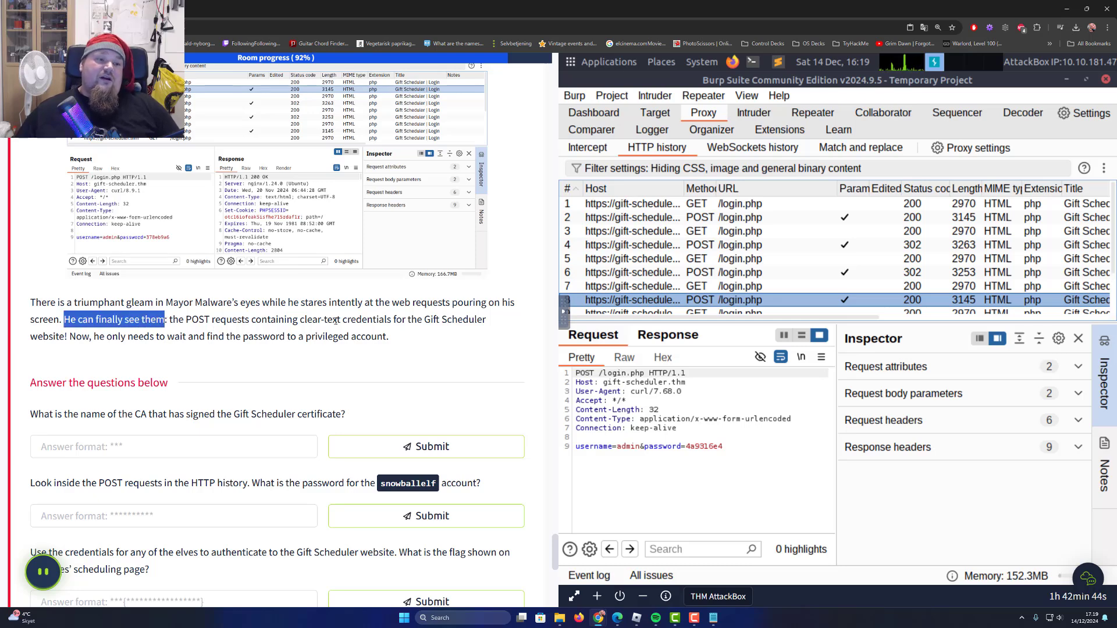
{"action": "left_click_drag", "start_coordinate": [287, 320], "coordinate": [397, 320]}
{"action": "left_click_drag", "start_coordinate": [486, 319], "coordinate": [417, 320]}
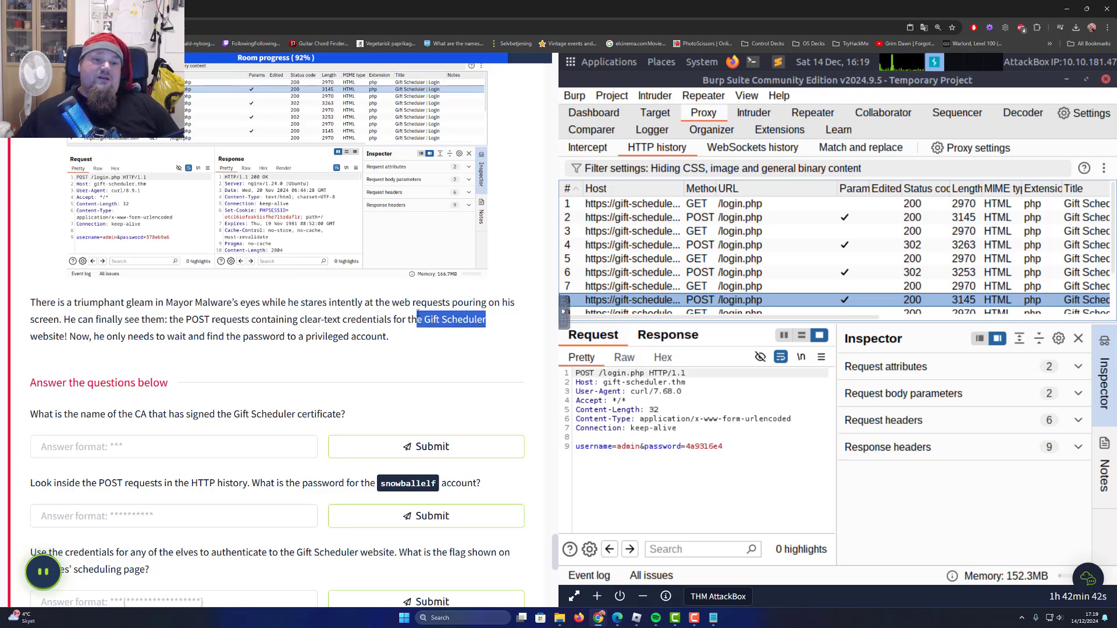
{"action": "left_click", "coordinate": [56, 340]}
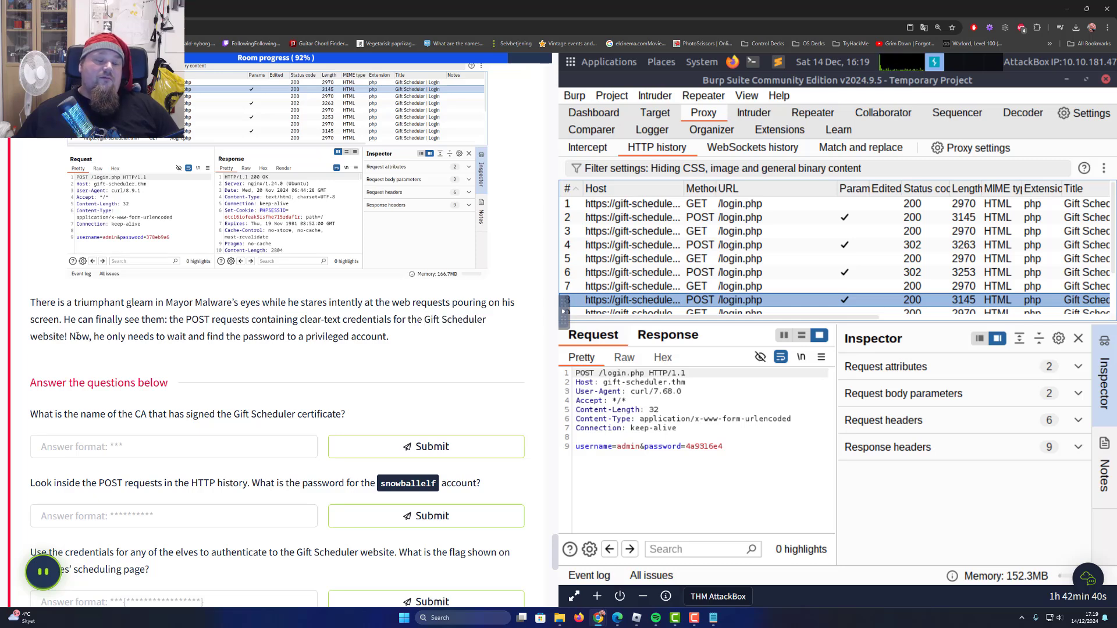
{"action": "left_click_drag", "start_coordinate": [76, 336], "coordinate": [319, 334]}
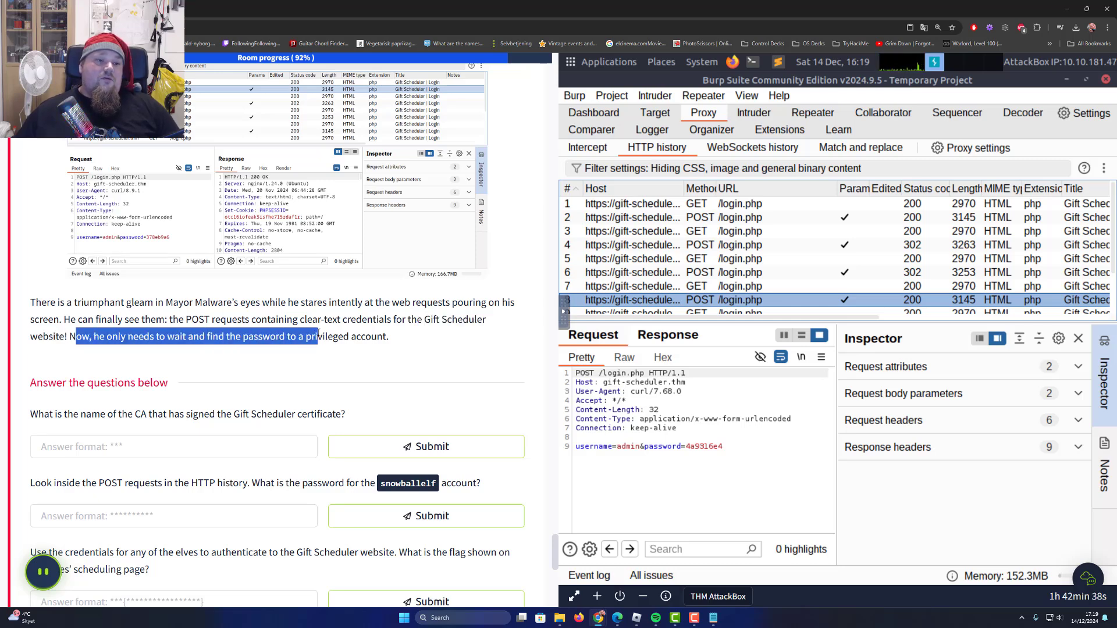
{"action": "left_click", "coordinate": [369, 331]}
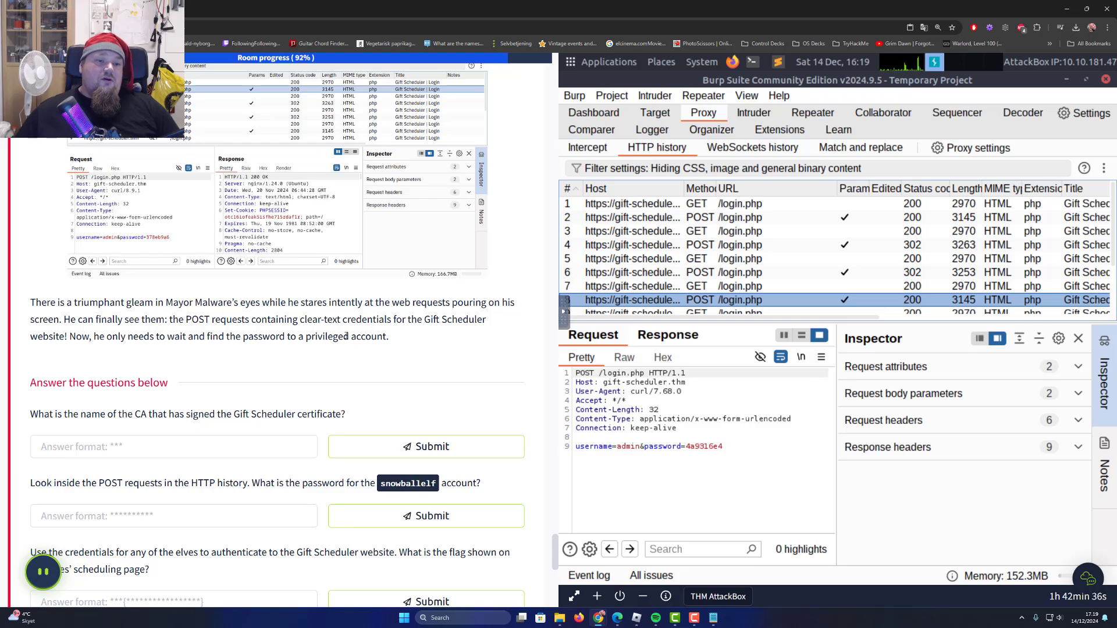
{"action": "double_click", "coordinate": [321, 336]}
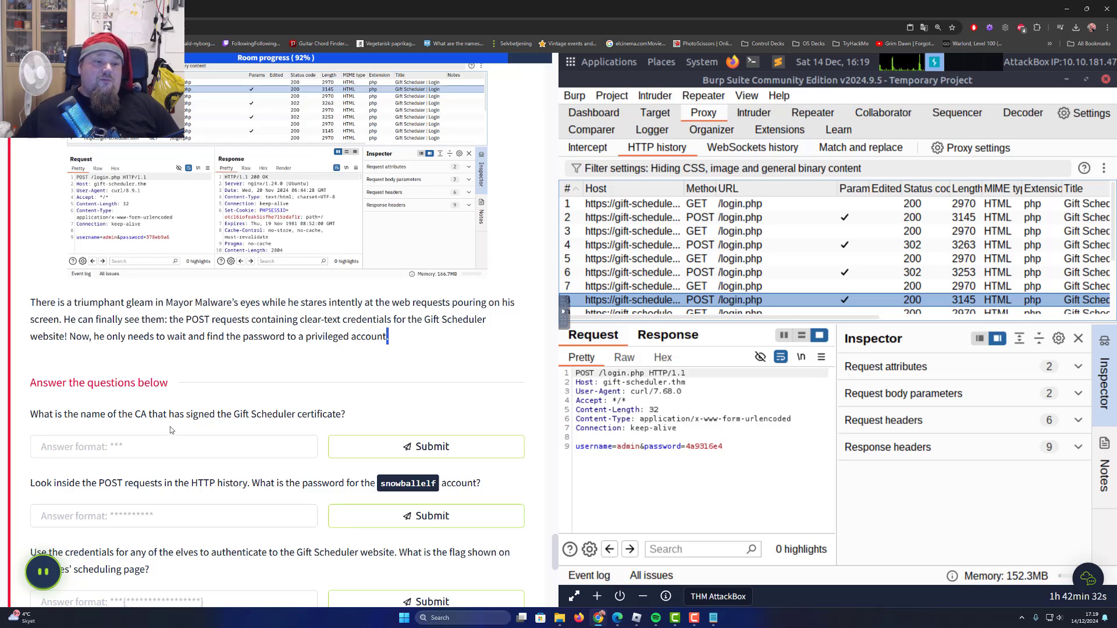
Mark the final no-answer question complete and return to the questions
{"action": "scroll", "coordinate": [161, 439], "scroll_direction": "down", "scroll_amount": 3}
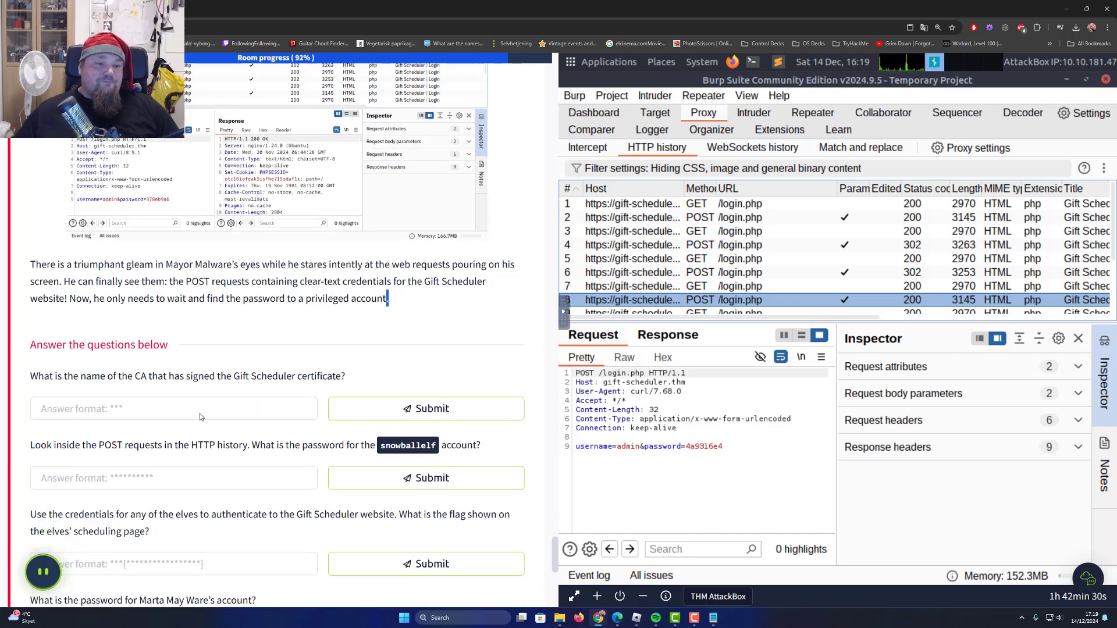
{"action": "scroll", "coordinate": [309, 336], "scroll_direction": "down", "scroll_amount": 3}
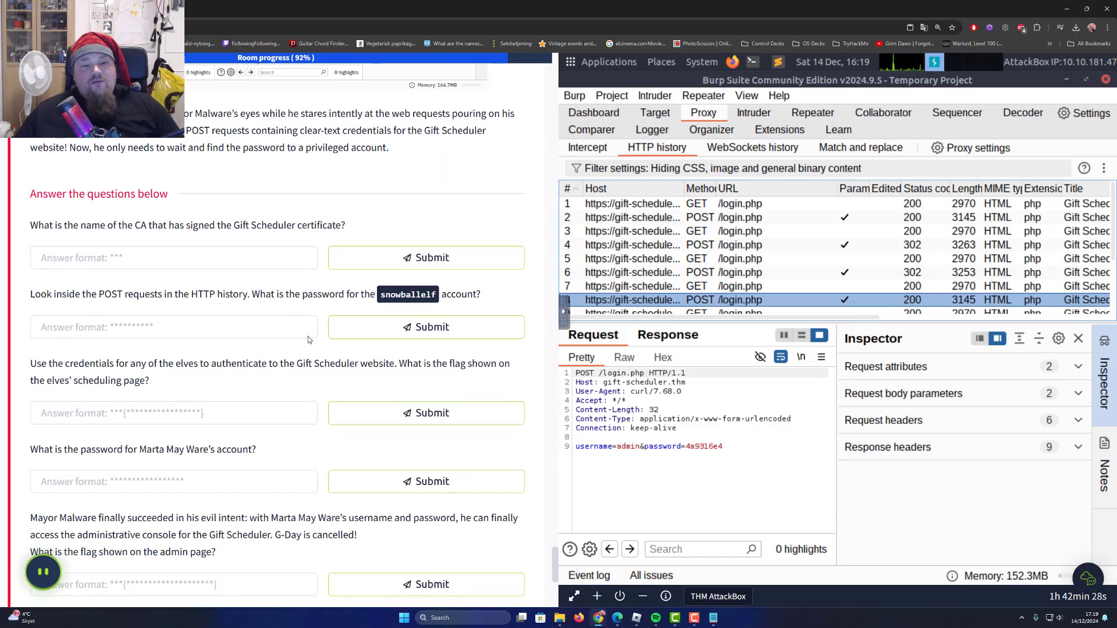
{"action": "left_click", "coordinate": [391, 490]}
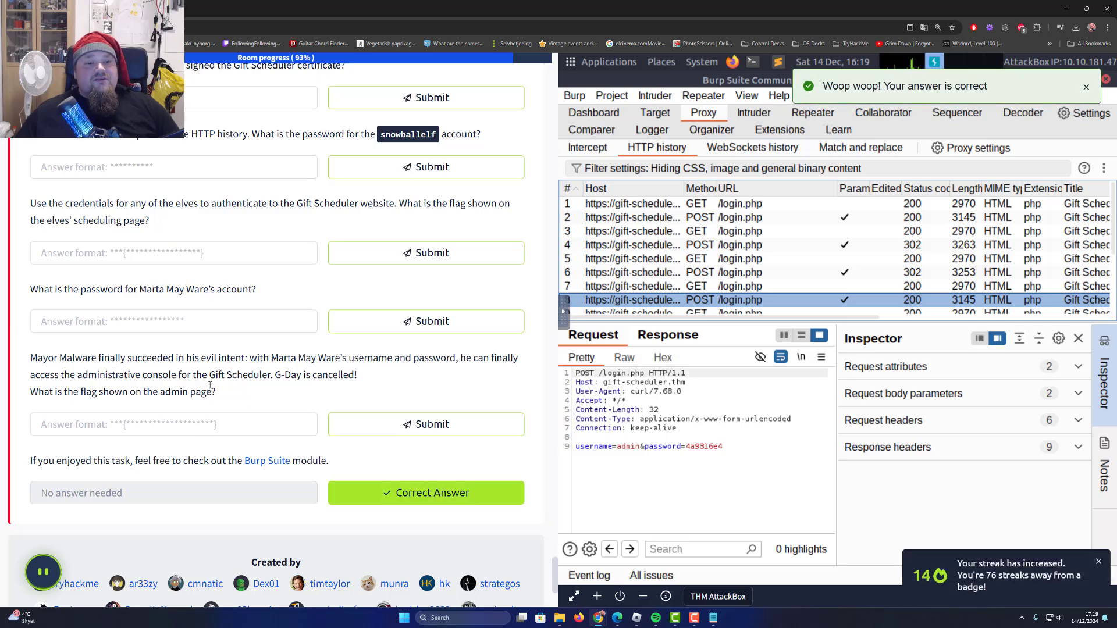
{"action": "scroll", "coordinate": [211, 386], "scroll_direction": "up", "scroll_amount": 3}
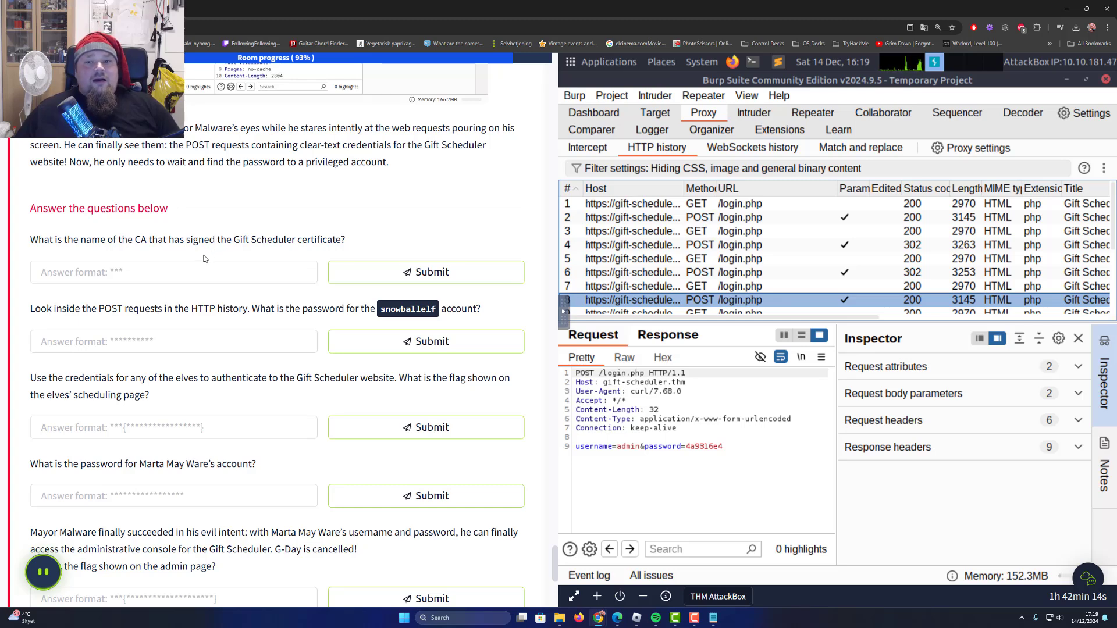
Select the GET /login.php requests in rows 7 and 15 of HTTP history
{"action": "left_click", "coordinate": [643, 414]}
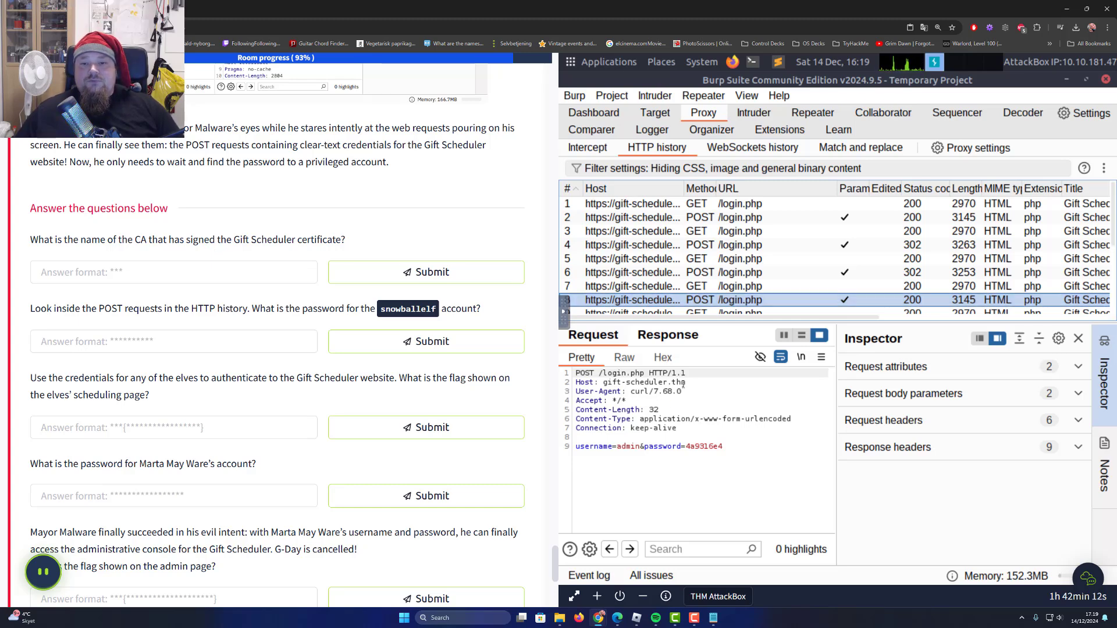
{"action": "left_click", "coordinate": [709, 298]}
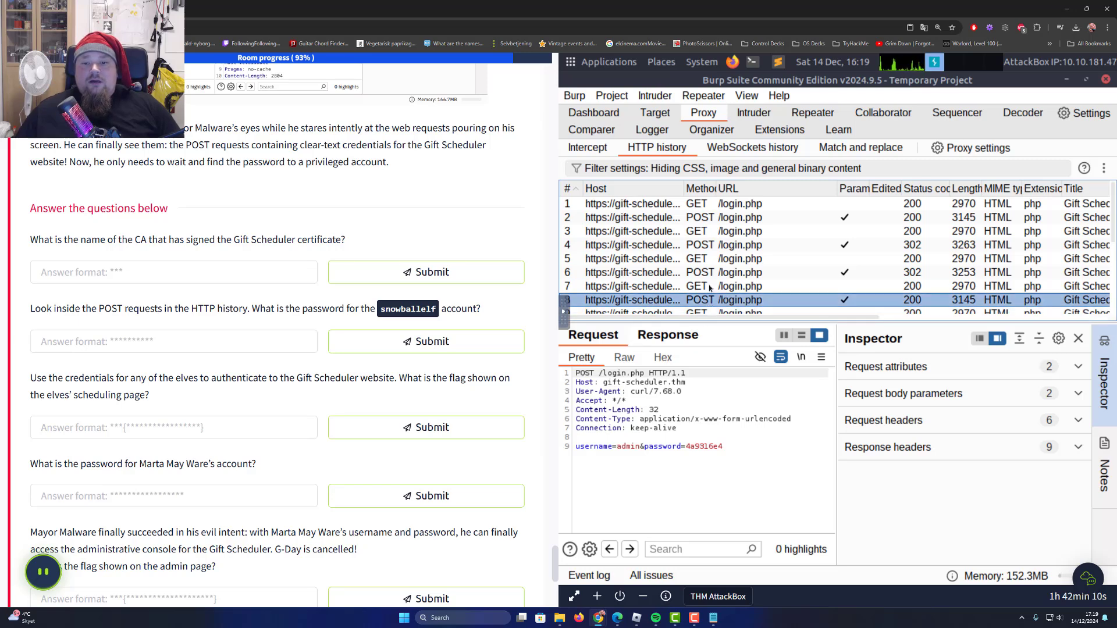
{"action": "left_click", "coordinate": [706, 286]}
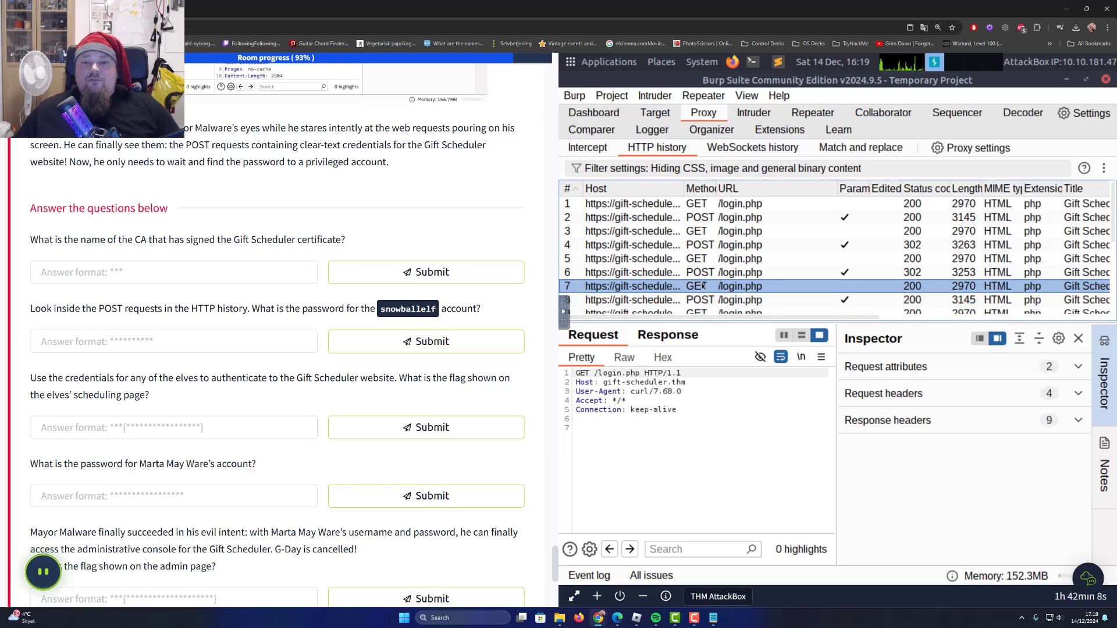
{"action": "scroll", "coordinate": [731, 267], "scroll_direction": "down", "scroll_amount": 3}
{"action": "left_click", "coordinate": [731, 267]}
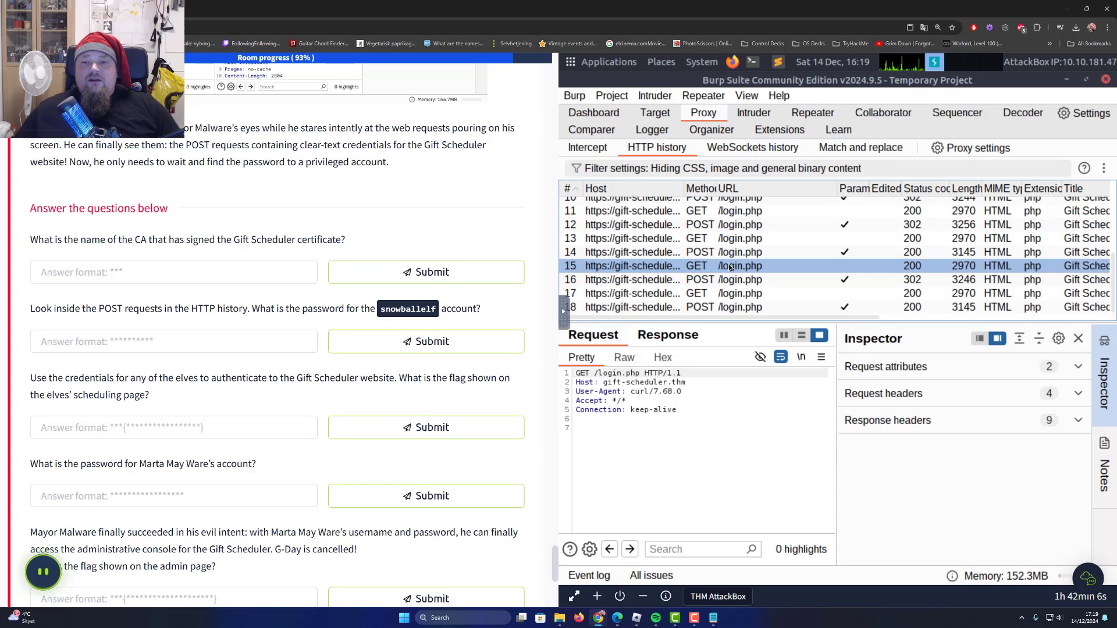
{"action": "left_click", "coordinate": [781, 356]}
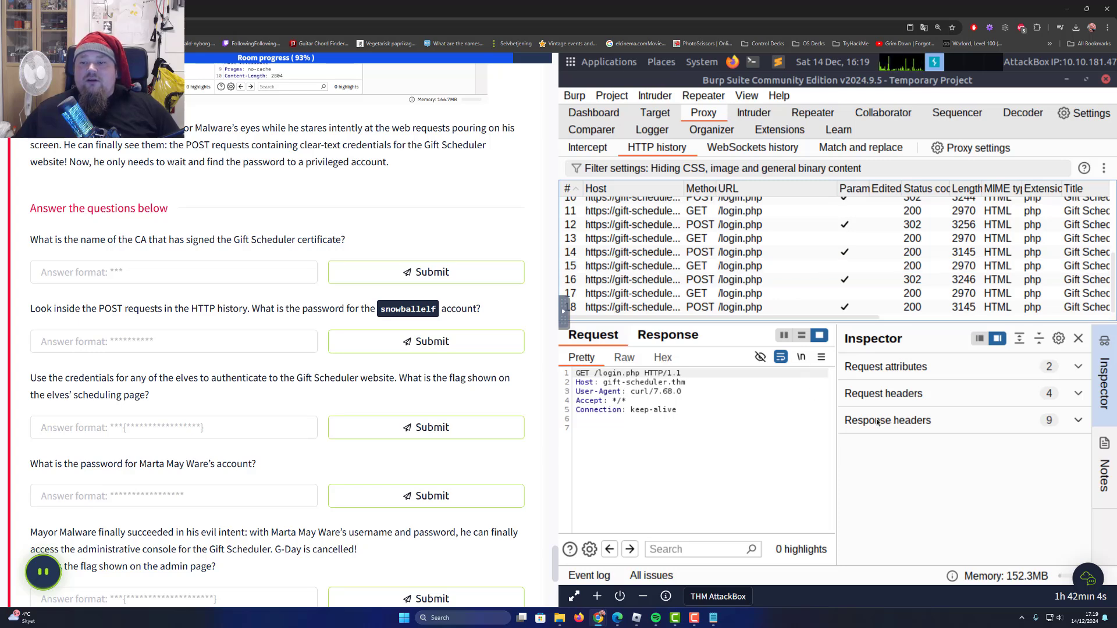
Expand and collapse the Inspector's response headers, request headers and request attributes
{"action": "left_click", "coordinate": [919, 426]}
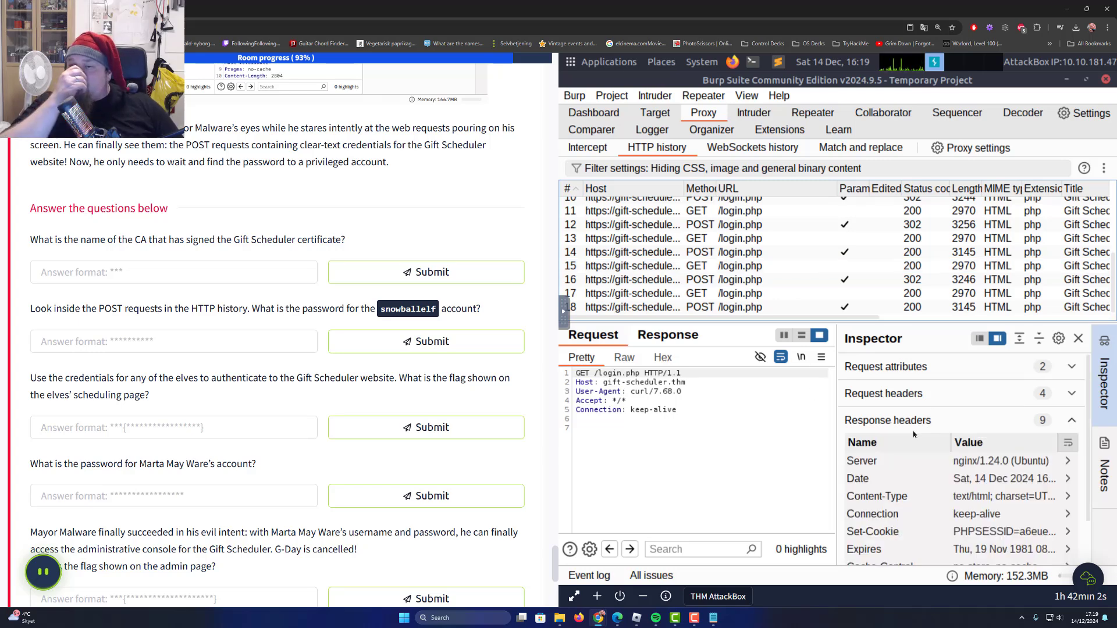
{"action": "scroll", "coordinate": [1011, 485], "scroll_direction": "down", "scroll_amount": 2}
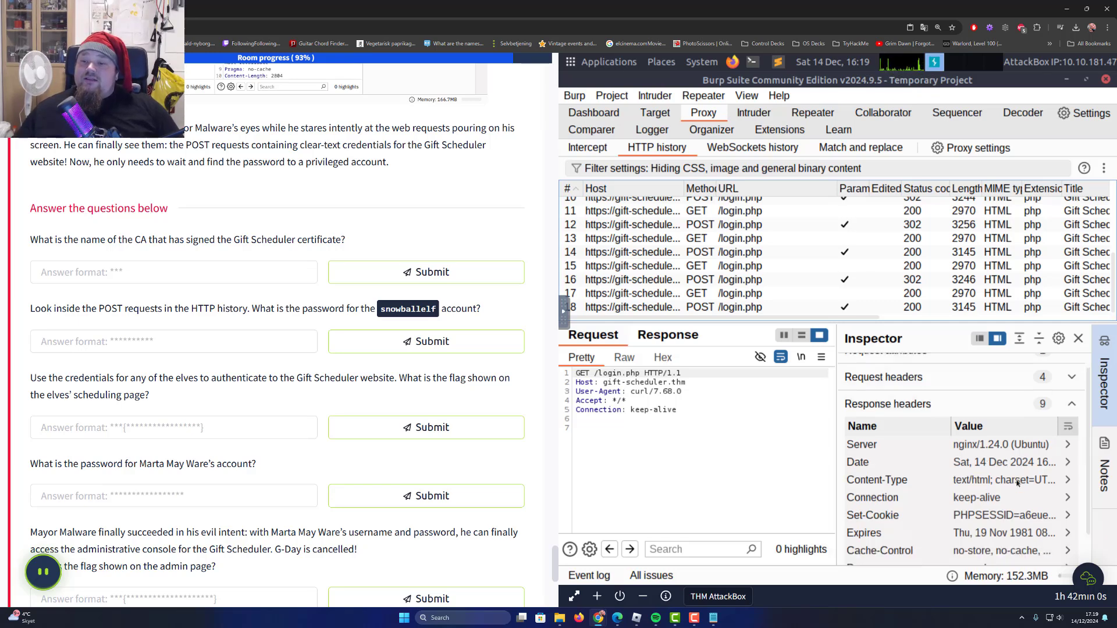
{"action": "scroll", "coordinate": [977, 475], "scroll_direction": "up", "scroll_amount": 2}
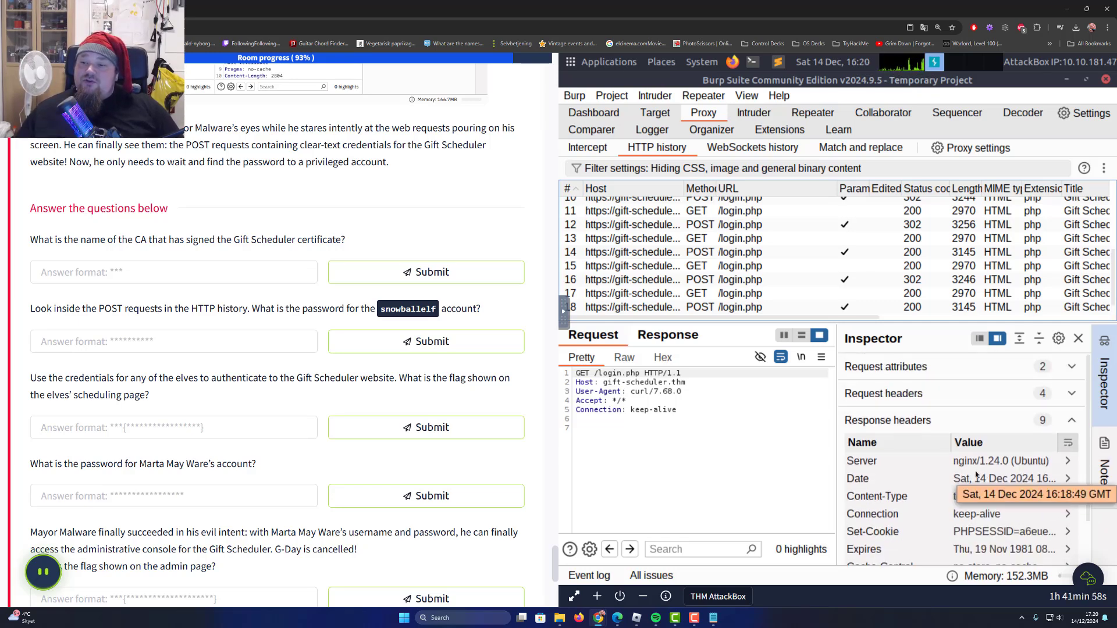
{"action": "left_click", "coordinate": [921, 401]}
{"action": "left_click", "coordinate": [922, 401]}
{"action": "left_click", "coordinate": [892, 376]}
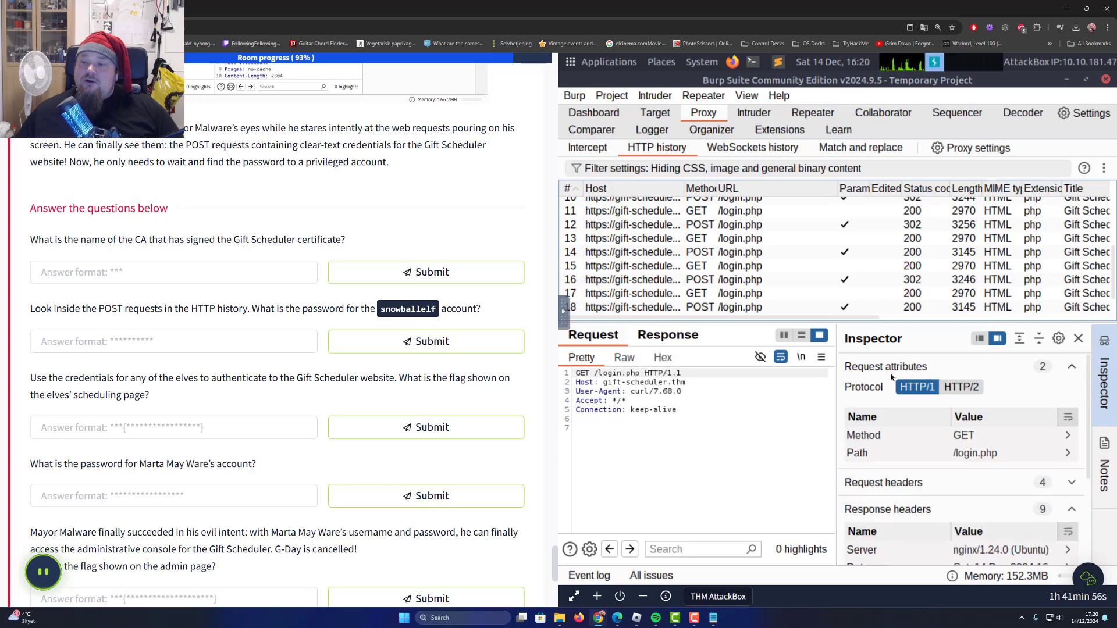
{"action": "left_click", "coordinate": [864, 371]}
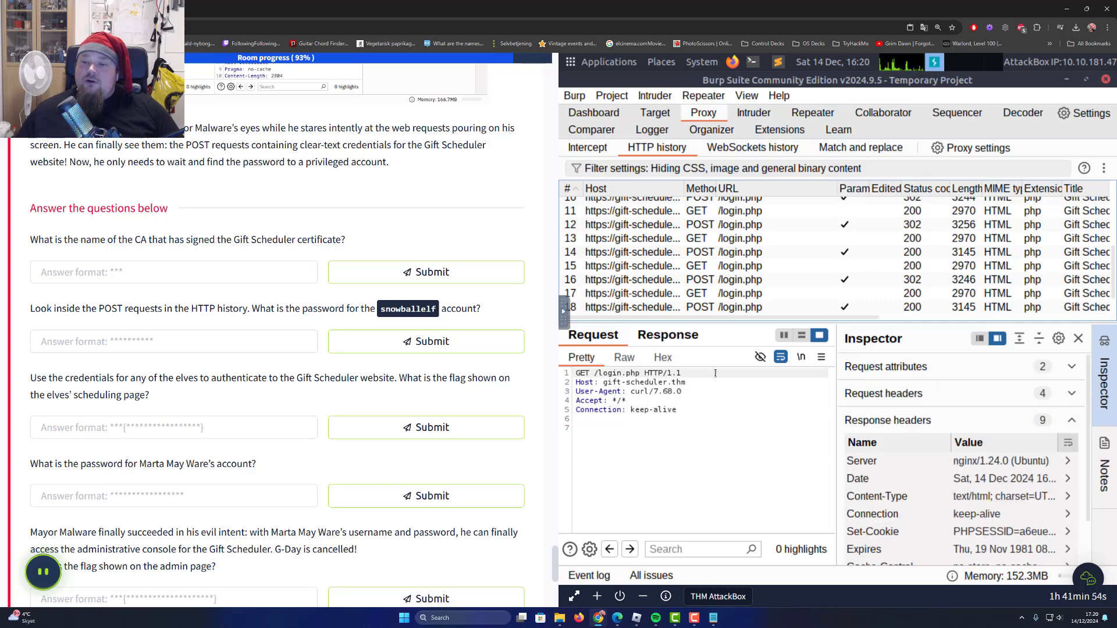
Reselect the row 7 GET /login.php request and move Burp aside to reveal the terminal
{"action": "scroll", "coordinate": [647, 250], "scroll_direction": "up", "scroll_amount": 5}
{"action": "left_click", "coordinate": [647, 286]}
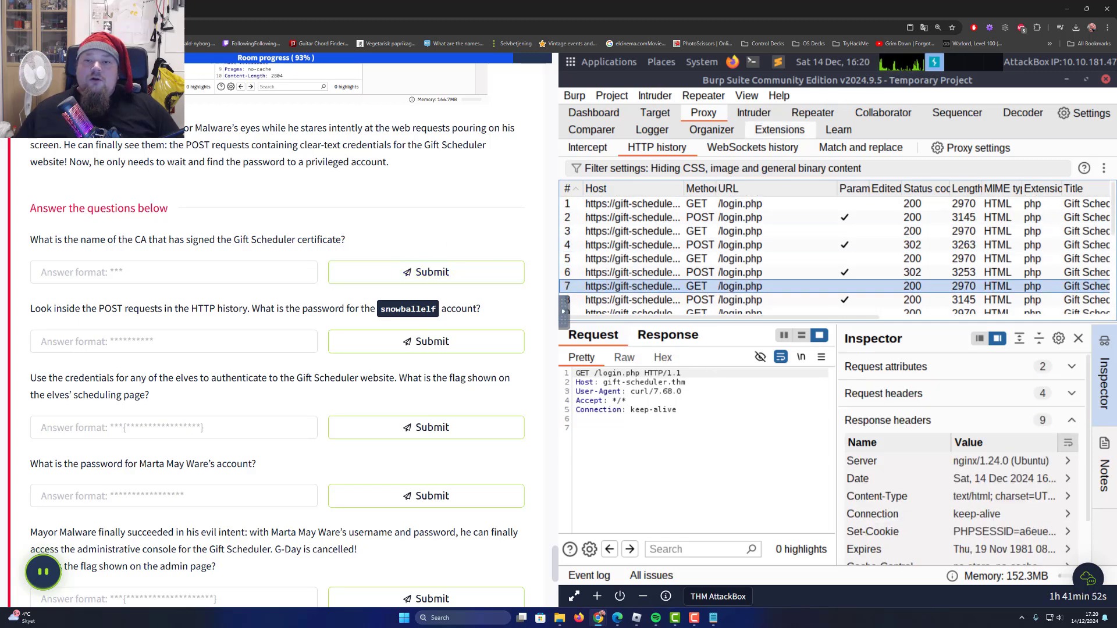
{"action": "left_click_drag", "start_coordinate": [1021, 85], "coordinate": [1008, 283]}
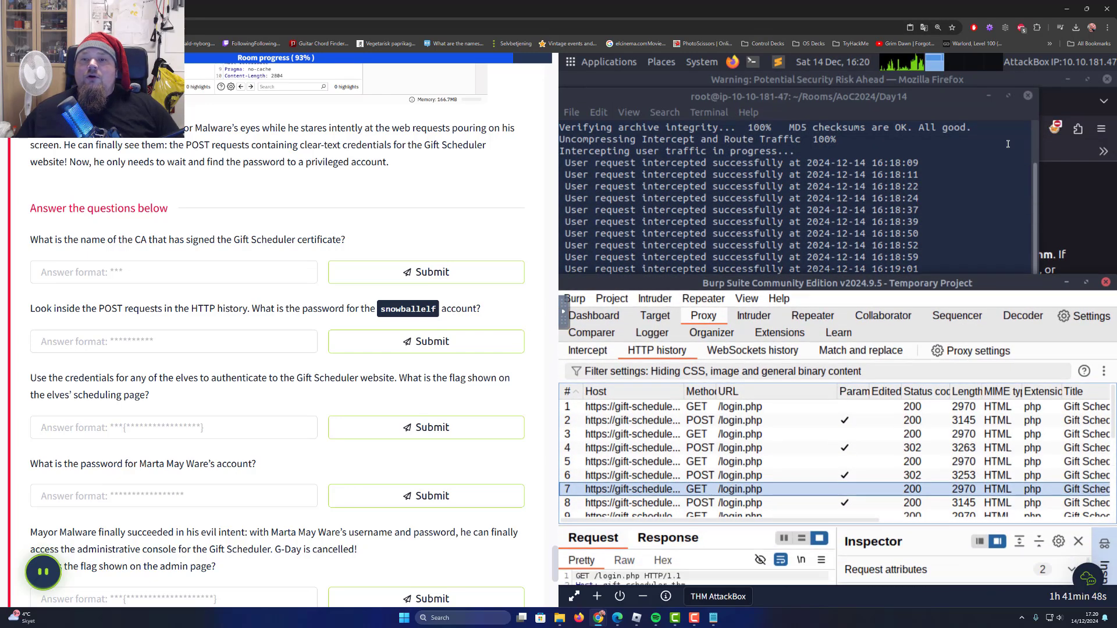
Bring the Firefox warning page forward and check the certificate's Organization name
{"action": "left_click_drag", "start_coordinate": [957, 102], "coordinate": [1004, 329]}
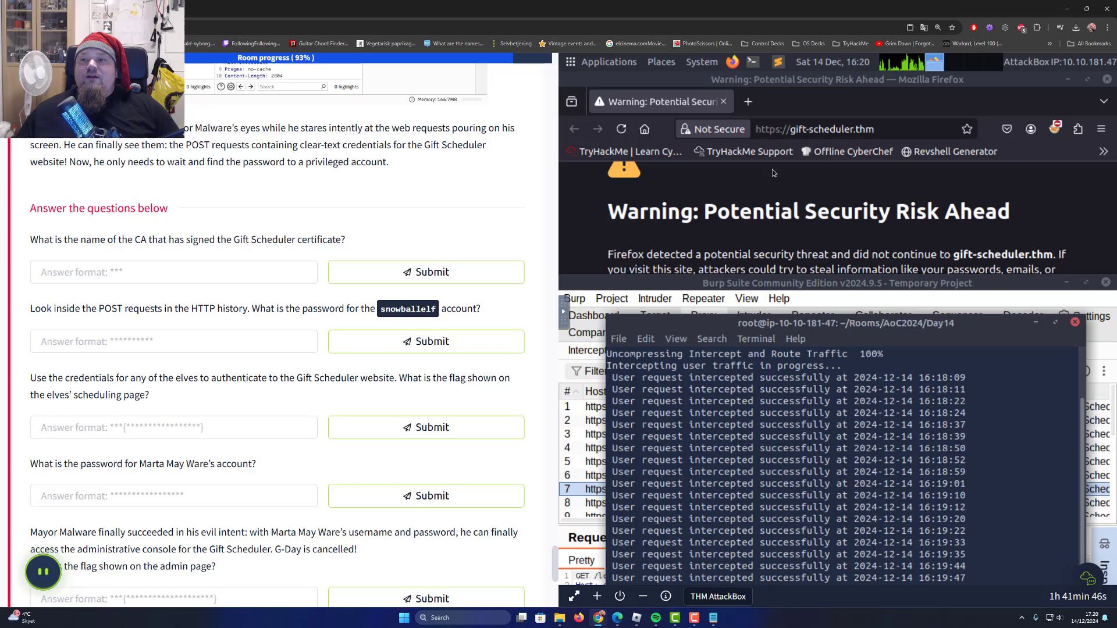
{"action": "left_click", "coordinate": [725, 186]}
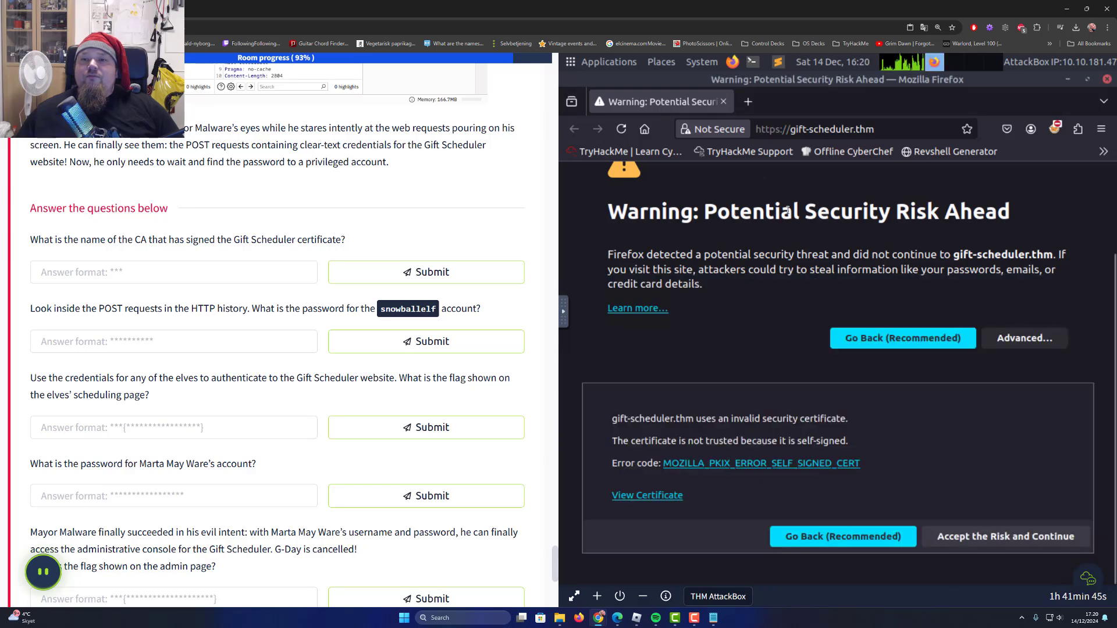
{"action": "left_click", "coordinate": [650, 496]}
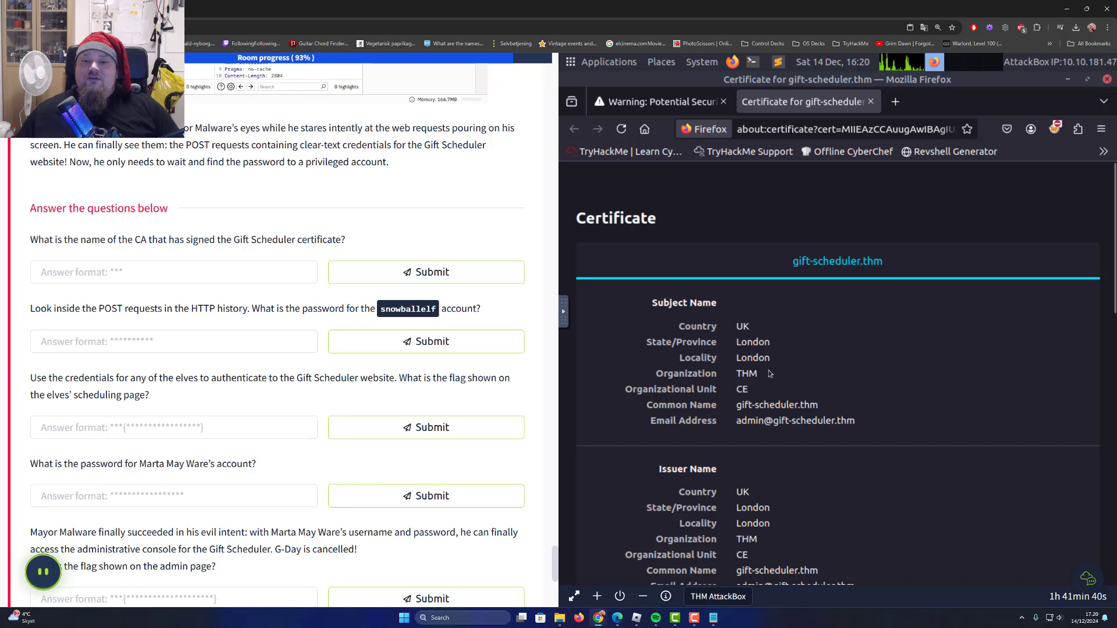
{"action": "left_click_drag", "start_coordinate": [761, 379], "coordinate": [719, 378]}
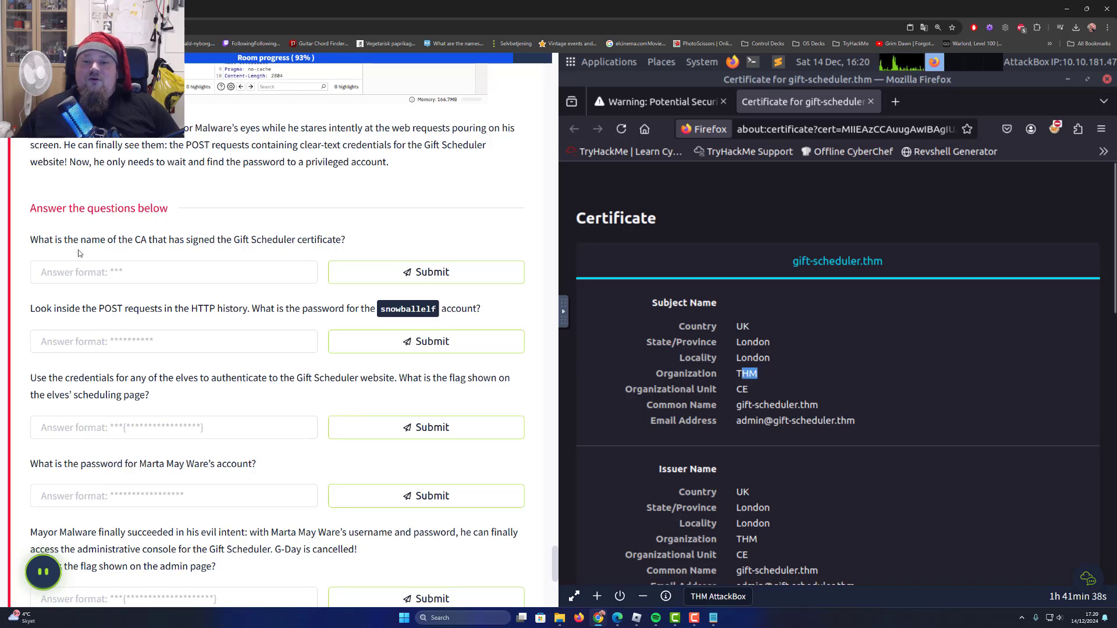
Submit THM as the certificate authority answer and dismiss the confirmation
{"action": "left_click", "coordinate": [134, 273]}
{"action": "type", "text": "thm"}
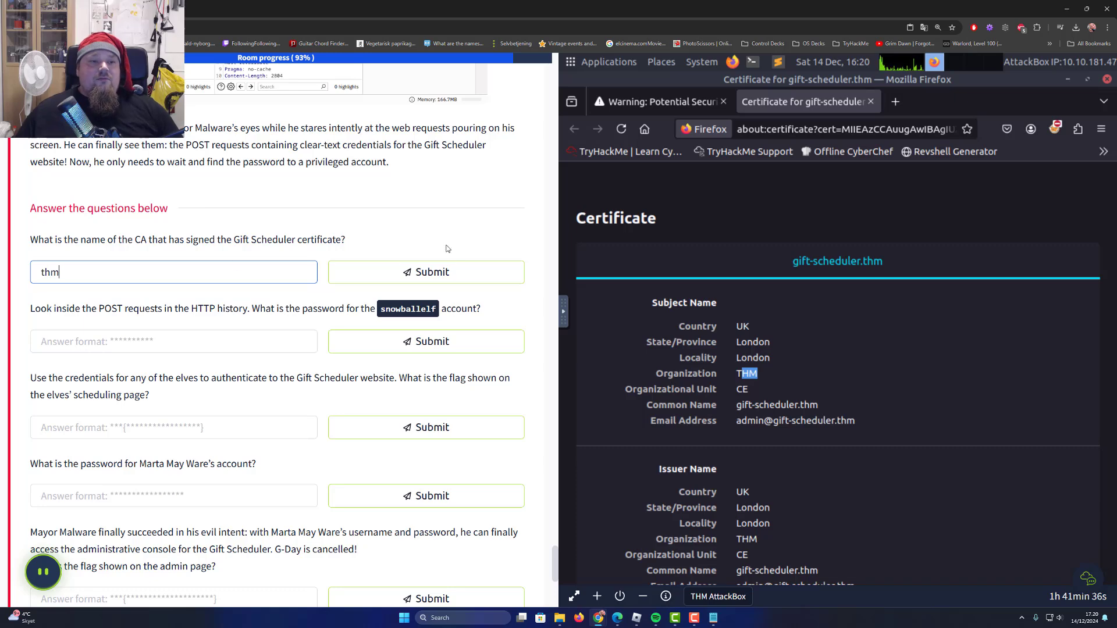
{"action": "left_click", "coordinate": [410, 283]}
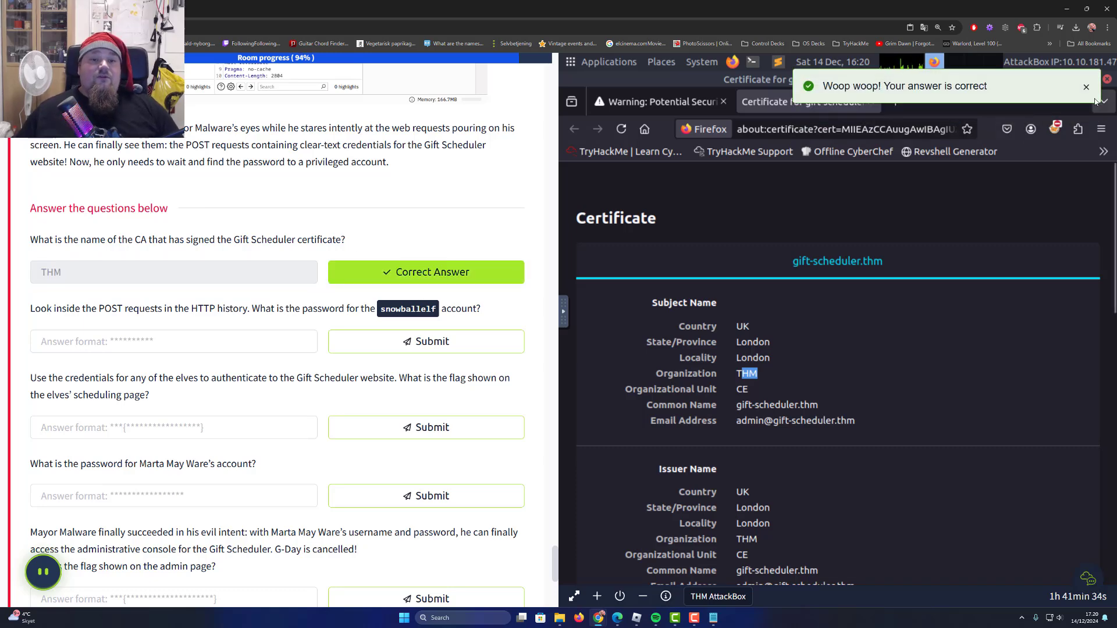
{"action": "left_click", "coordinate": [1091, 87]}
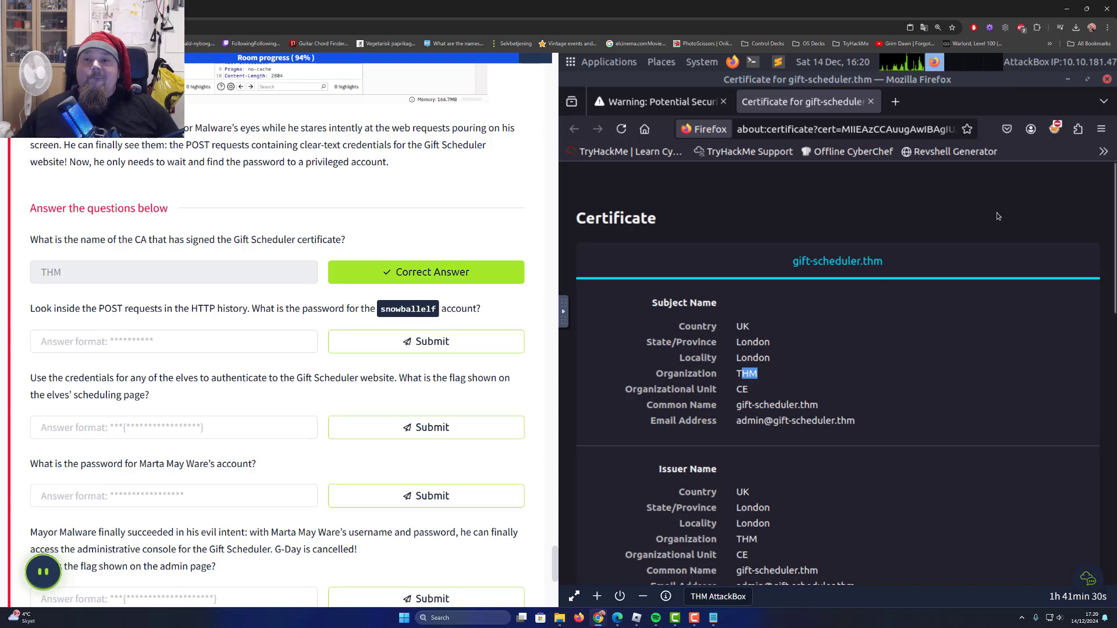
Copy the elf's password from the POST /login.php request body and submit it as the answer
{"action": "double_click", "coordinate": [1032, 89]}
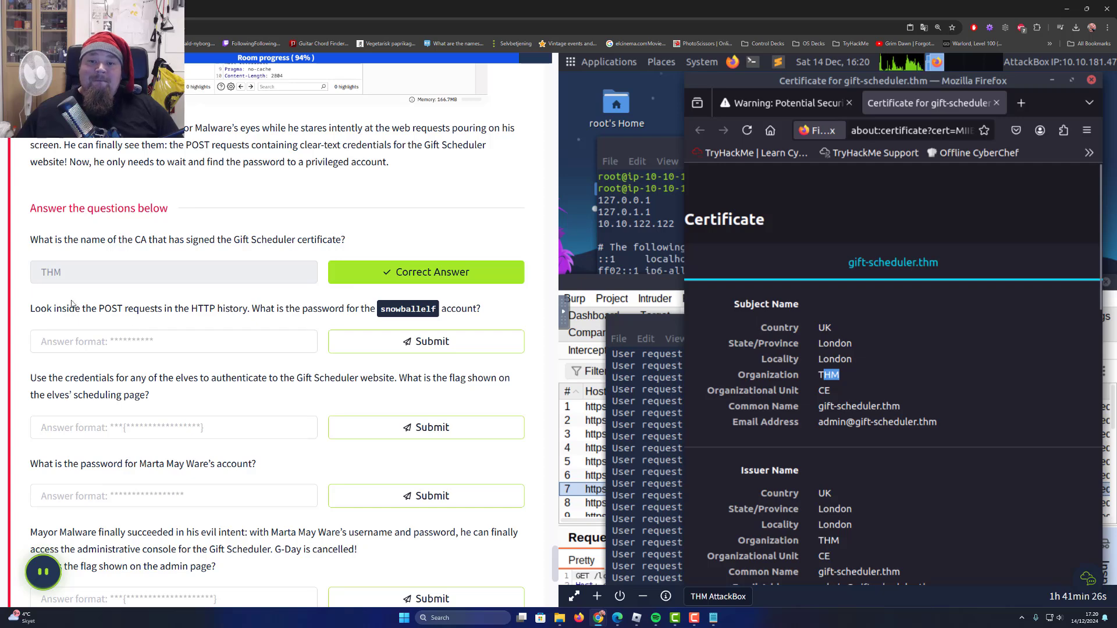
{"action": "left_click_drag", "start_coordinate": [29, 308], "coordinate": [397, 309]}
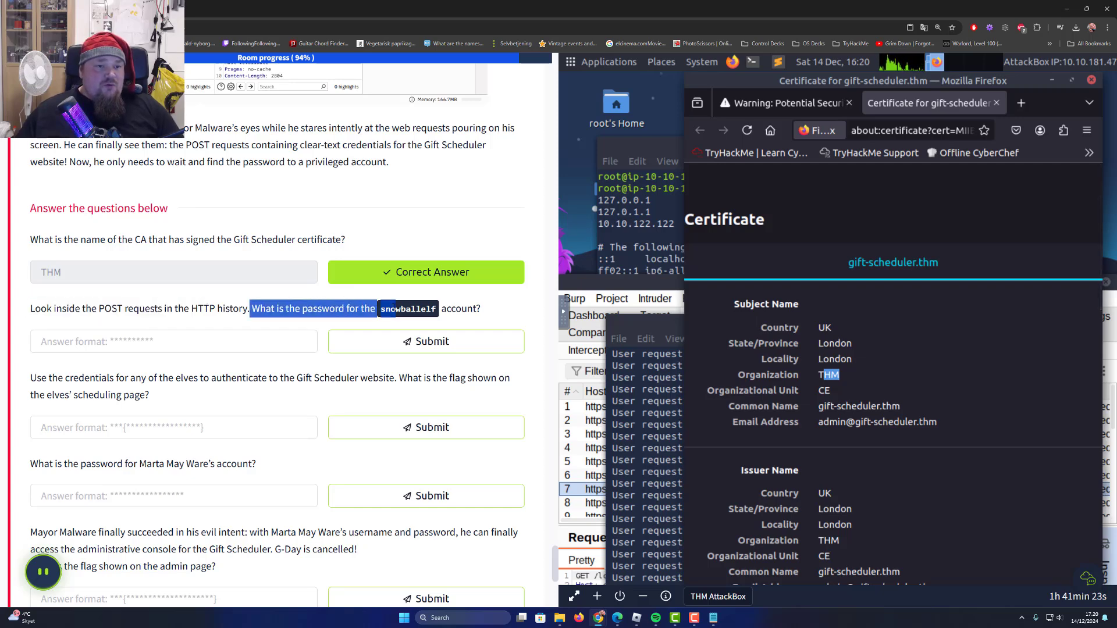
{"action": "double_click", "coordinate": [601, 291]}
{"action": "left_click", "coordinate": [734, 274]}
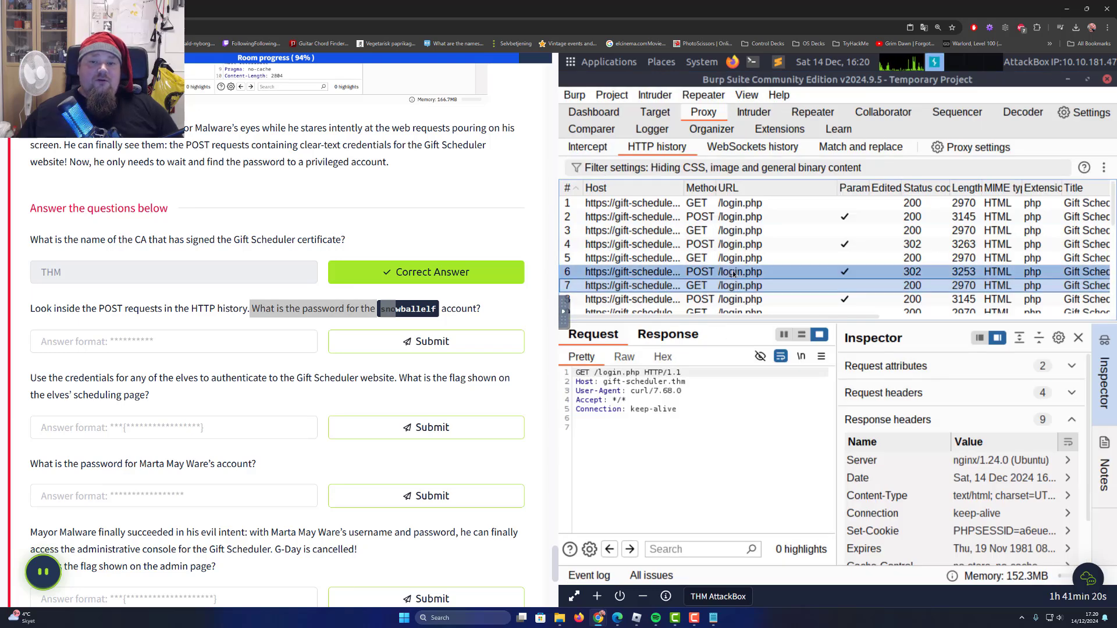
{"action": "double_click", "coordinate": [736, 447]}
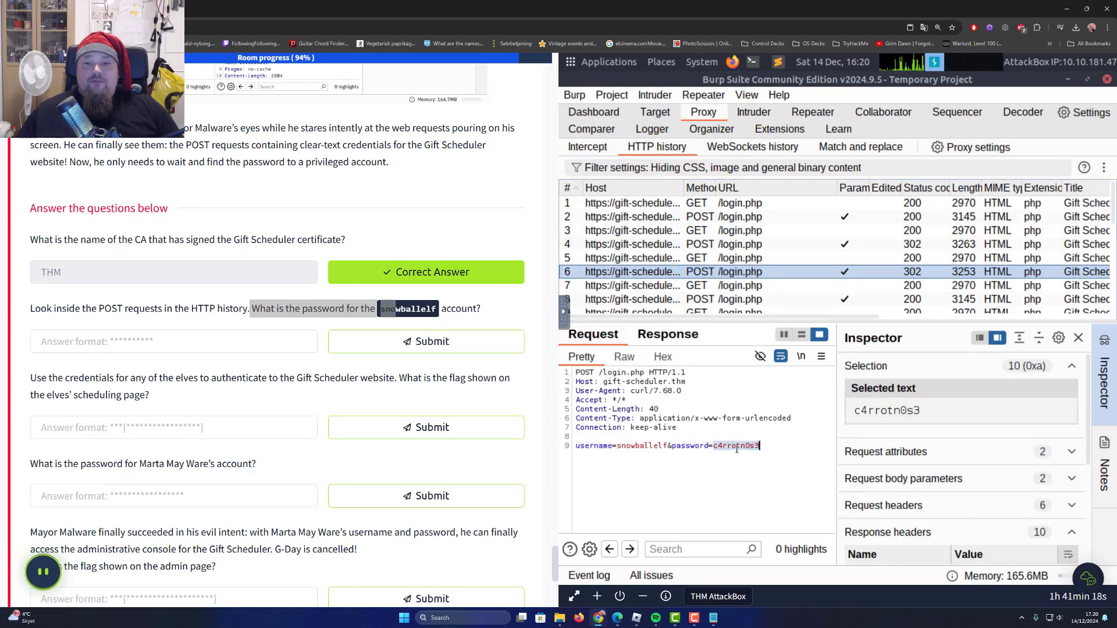
{"action": "right_click", "coordinate": [736, 448]}
{"action": "left_click", "coordinate": [774, 408]}
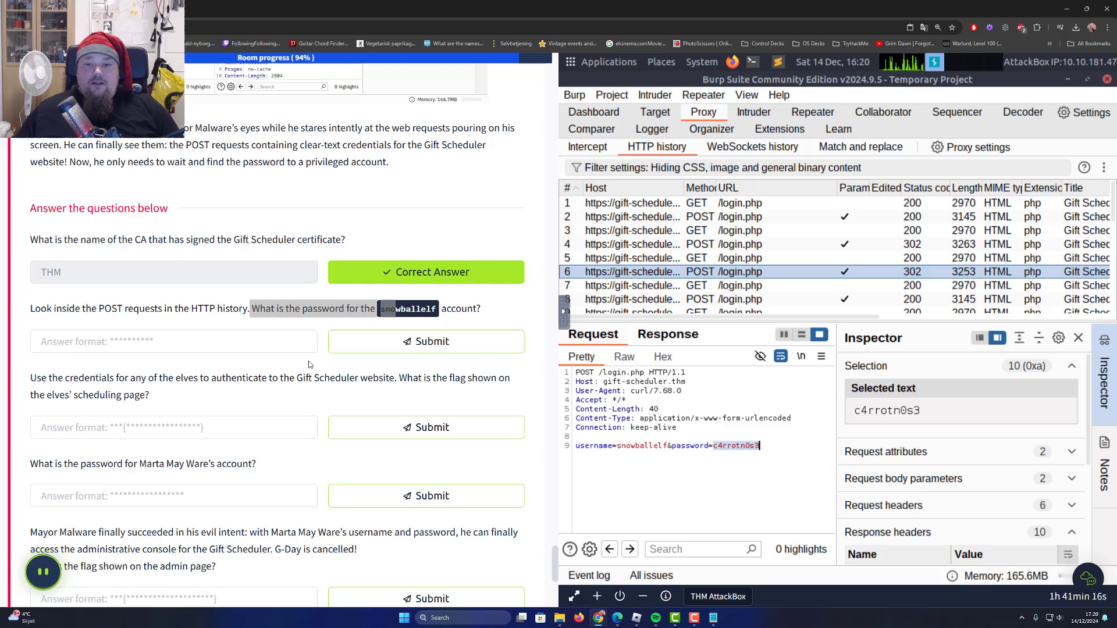
{"action": "right_click", "coordinate": [169, 339]}
{"action": "left_click", "coordinate": [192, 431]}
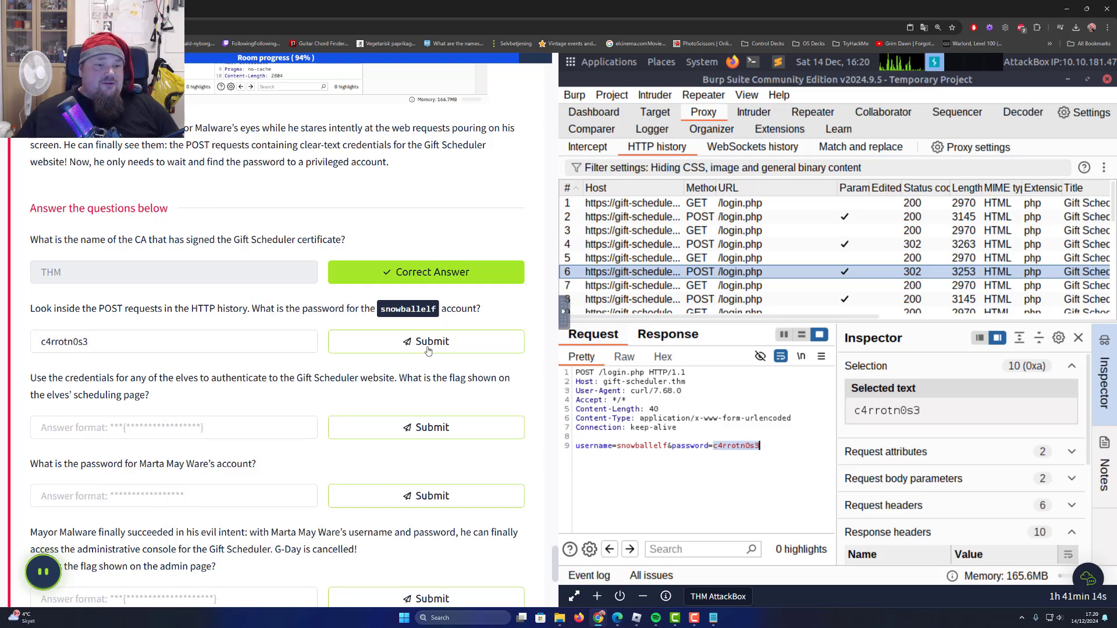
{"action": "left_click", "coordinate": [428, 344]}
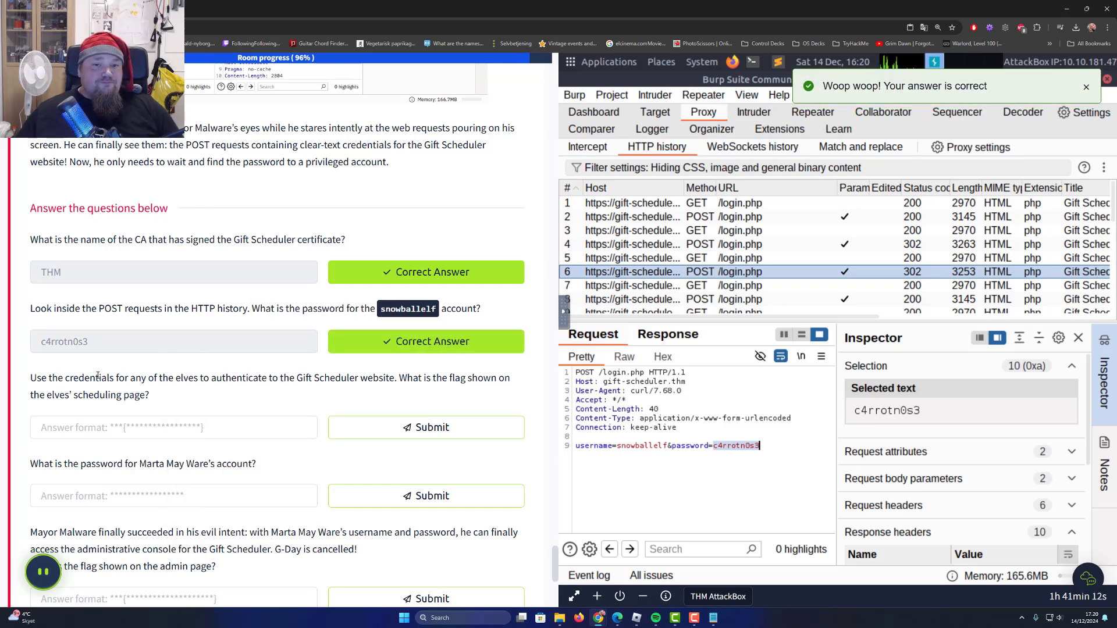
Read the third question asking for the flag
{"action": "left_click_drag", "start_coordinate": [58, 378], "coordinate": [291, 376]}
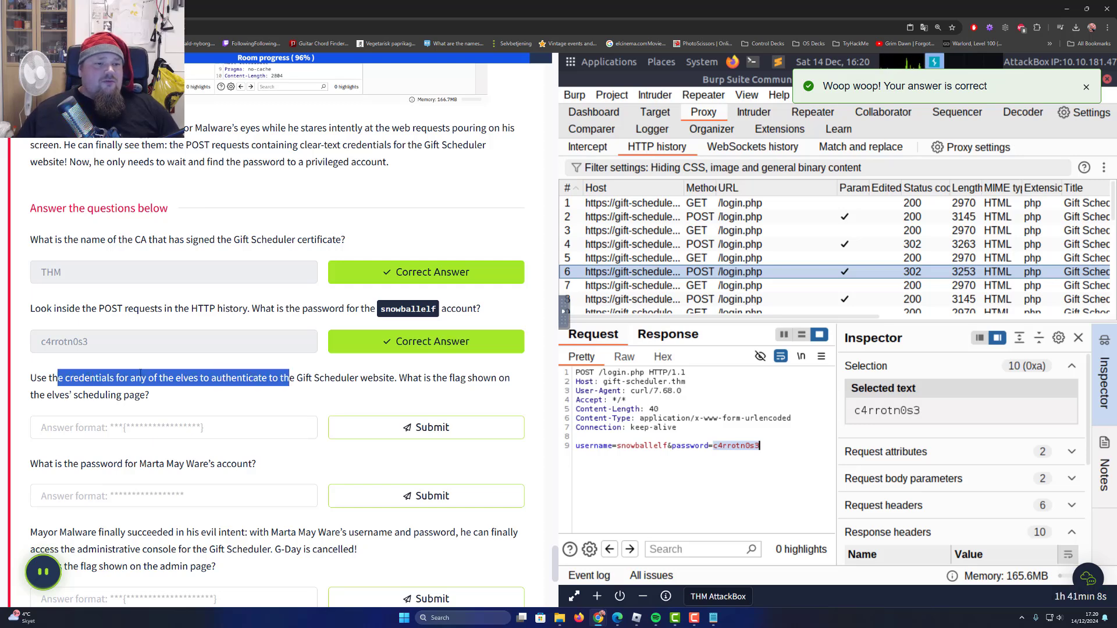
{"action": "left_click", "coordinate": [217, 379]}
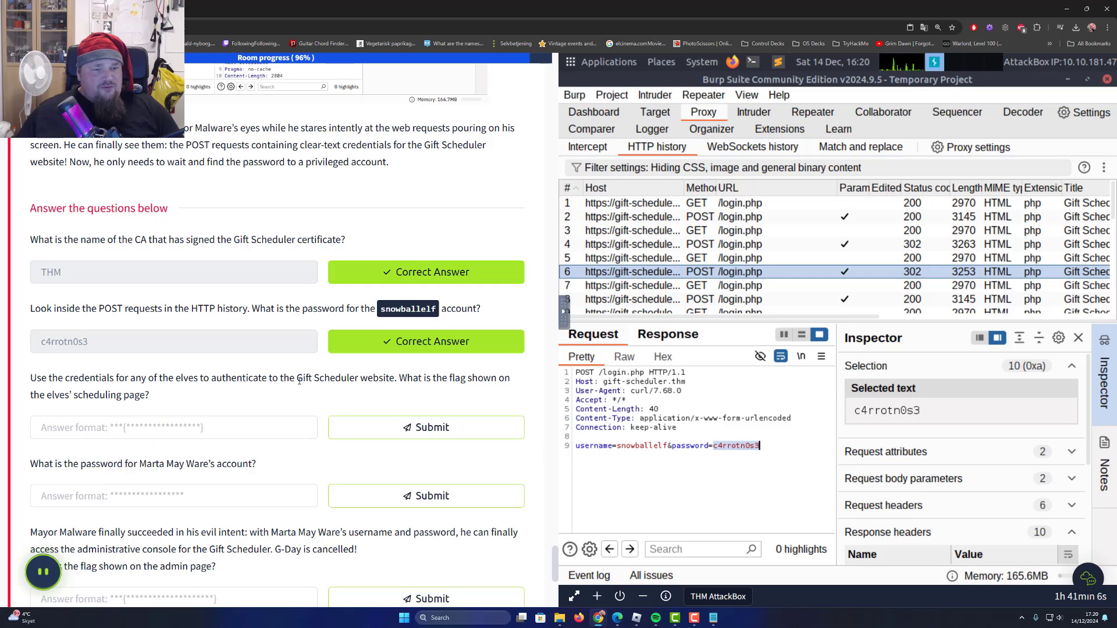
{"action": "left_click_drag", "start_coordinate": [387, 379], "coordinate": [541, 381]}
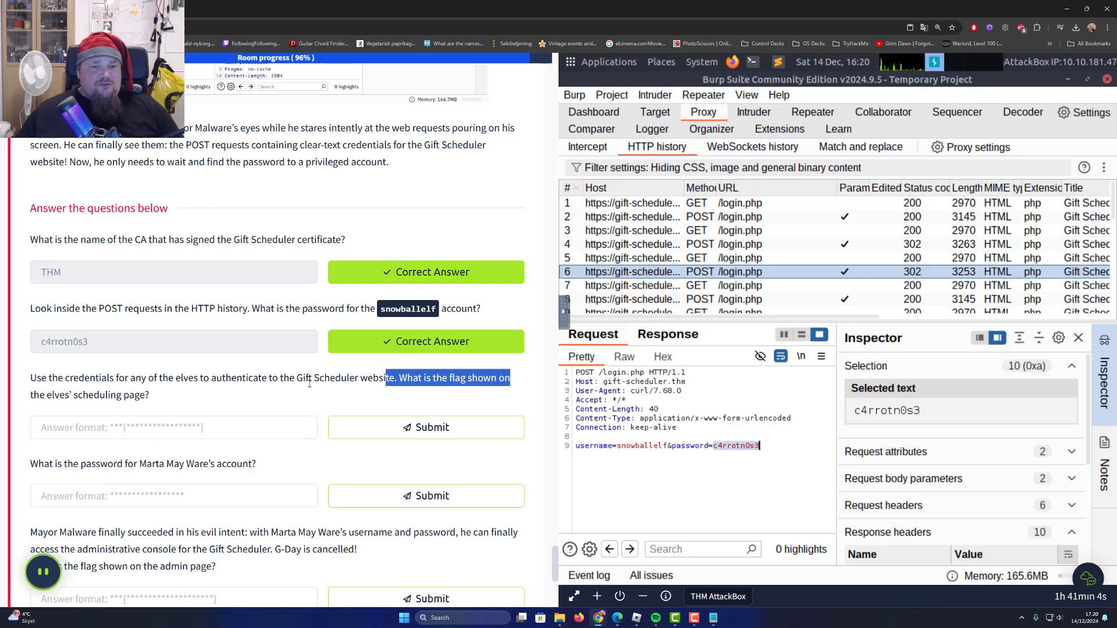
{"action": "scroll", "coordinate": [309, 384], "scroll_direction": "down", "scroll_amount": 2}
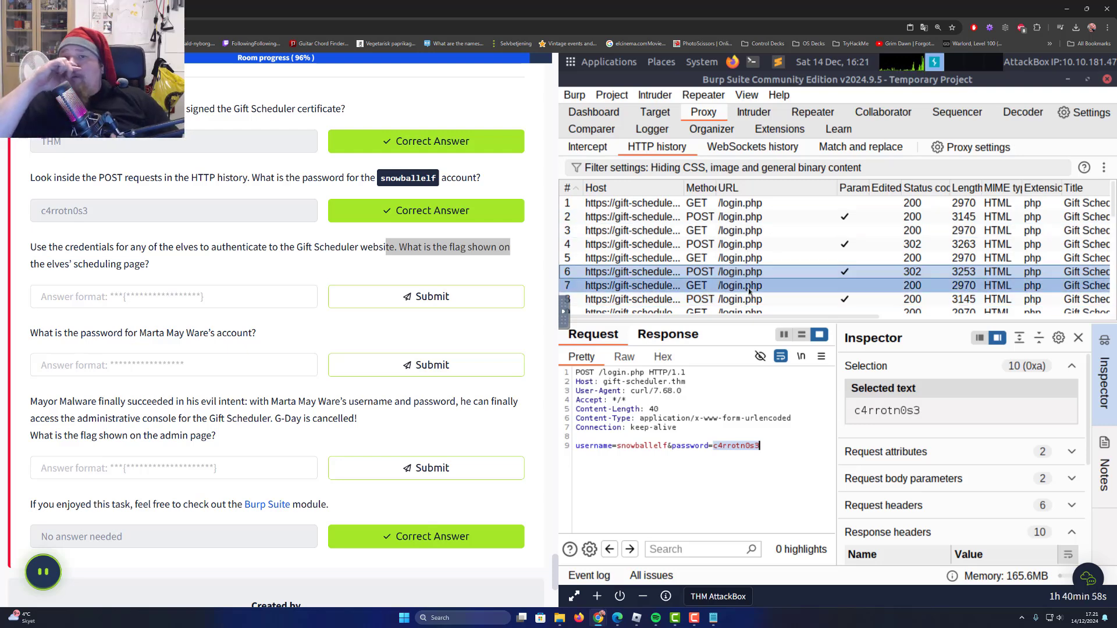
Copy the elf's username from the POST request body in Burp
{"action": "double_click", "coordinate": [635, 446]}
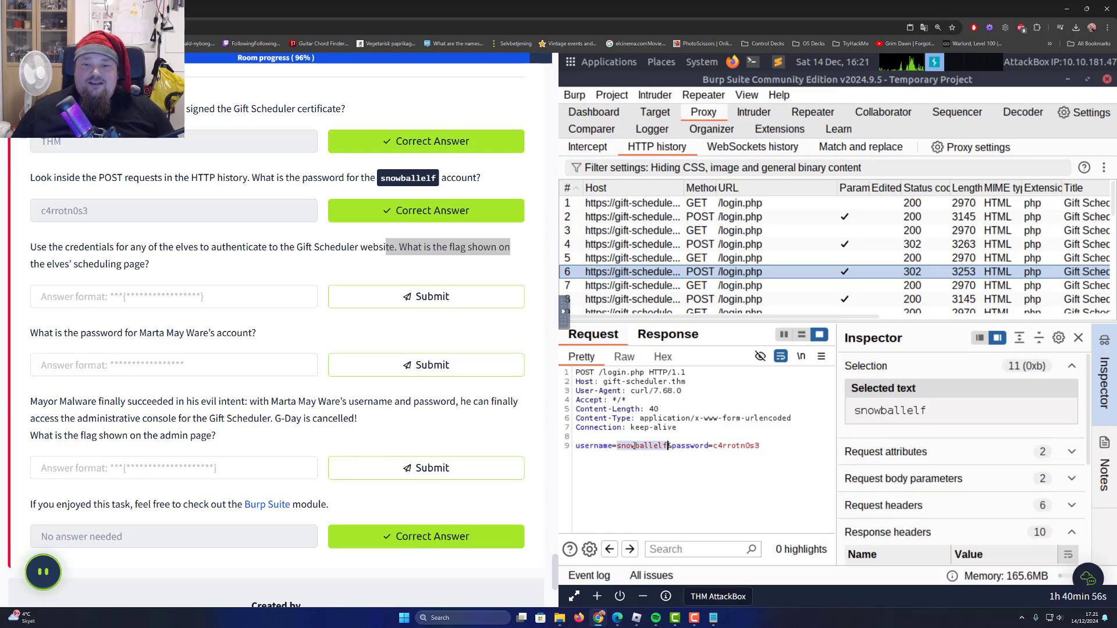
{"action": "right_click", "coordinate": [635, 446]}
{"action": "left_click", "coordinate": [687, 407]}
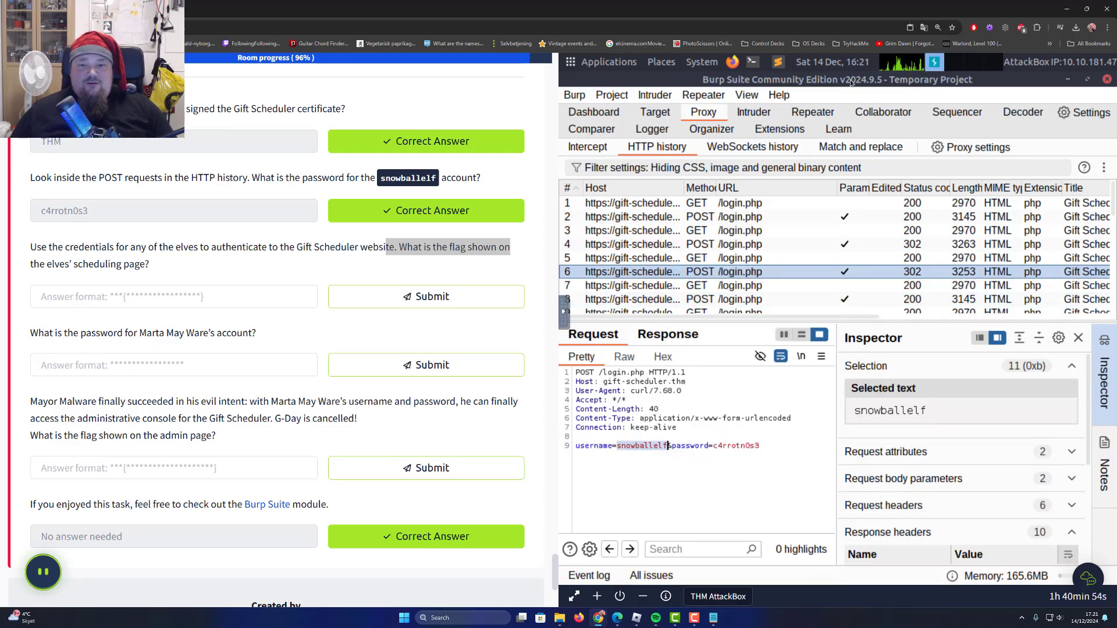
{"action": "key", "text": "alt+Tab"}
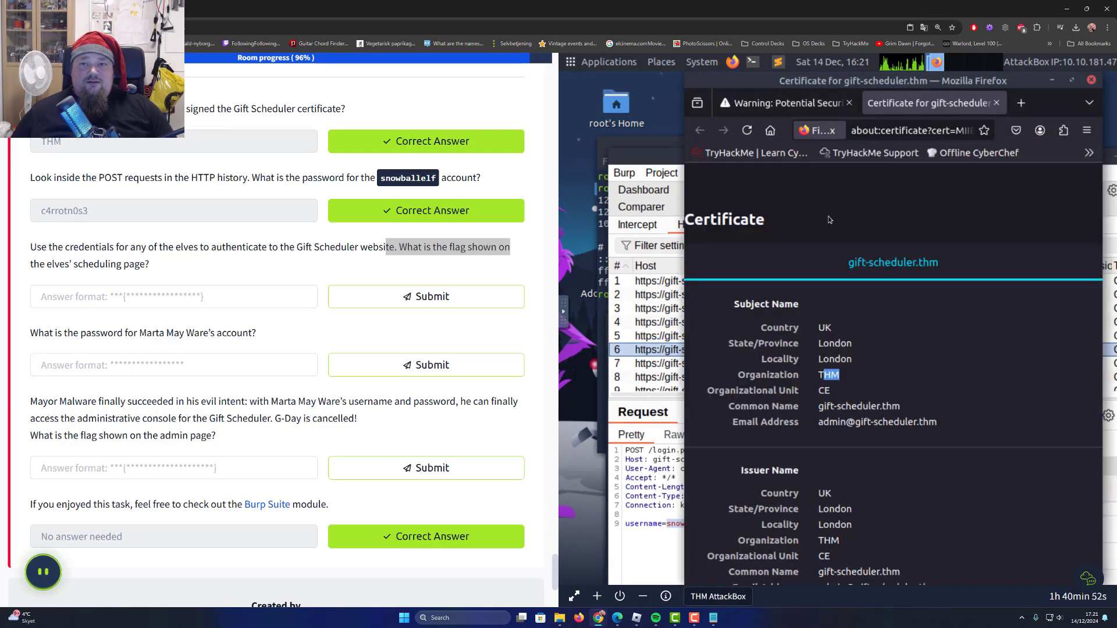
Accept the self-signed certificate risk in Firefox and open the Gift Scheduler login form
{"action": "double_click", "coordinate": [890, 82]}
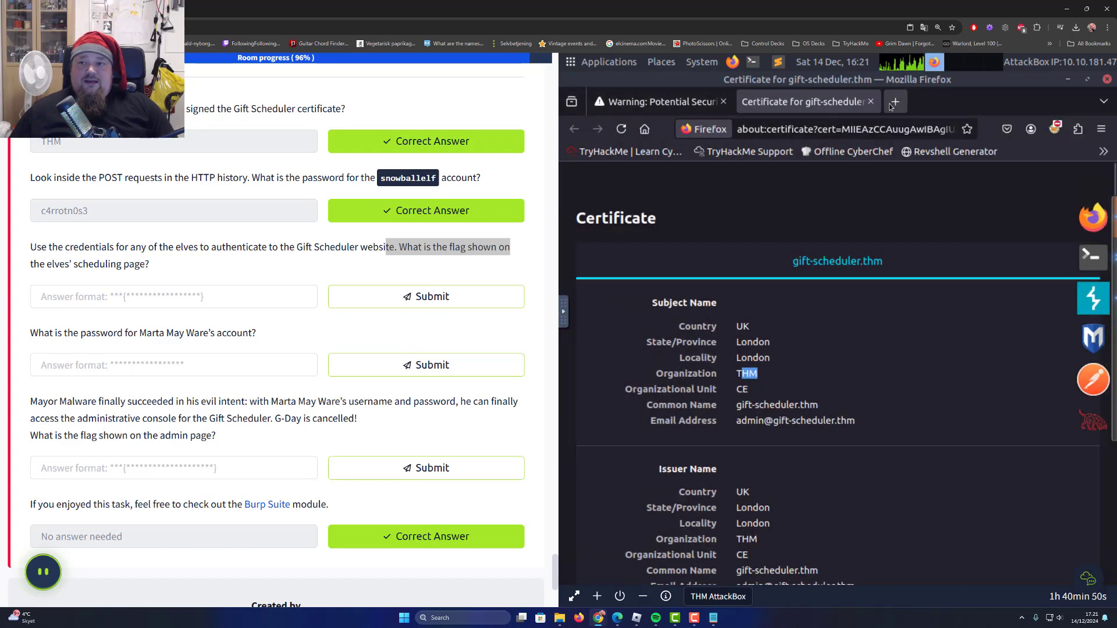
{"action": "left_click", "coordinate": [681, 107]}
{"action": "left_click", "coordinate": [871, 102]}
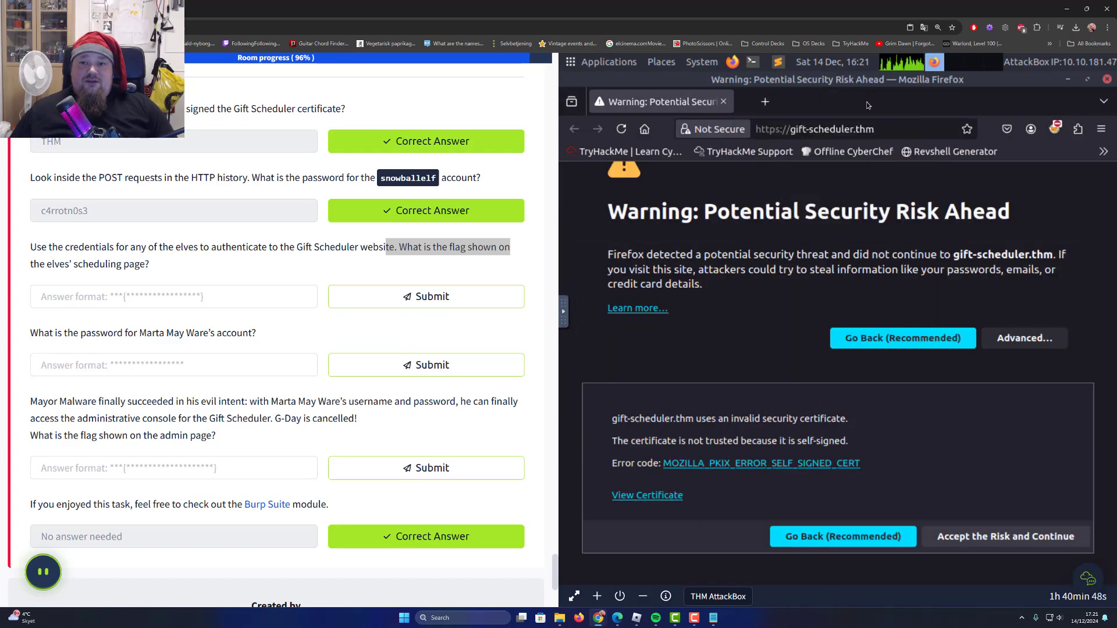
{"action": "left_click", "coordinate": [948, 538]}
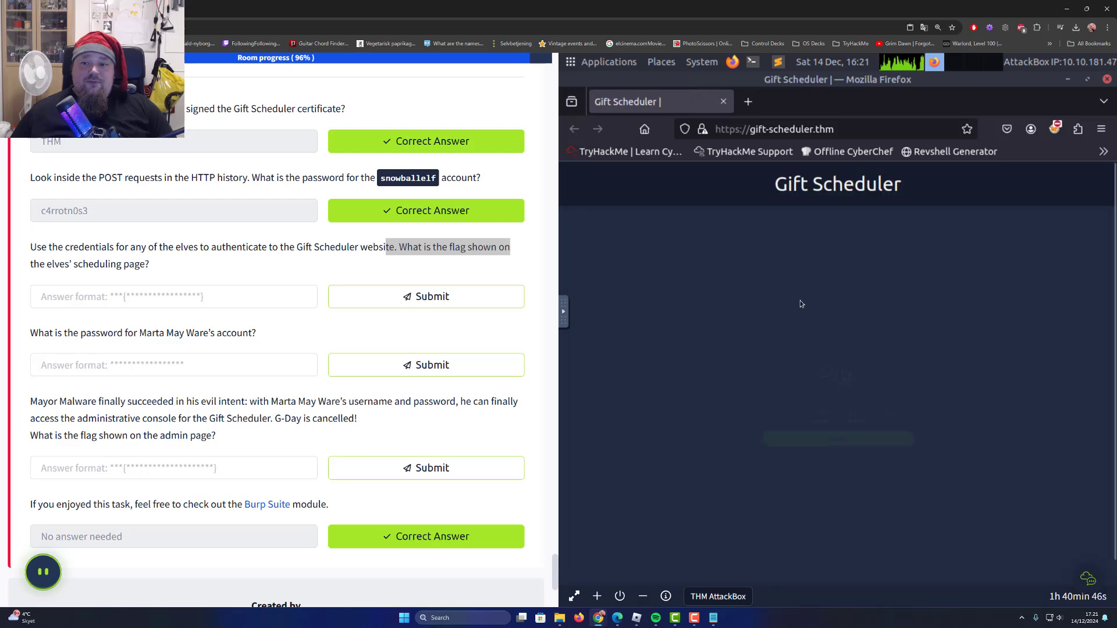
{"action": "left_click", "coordinate": [850, 464]}
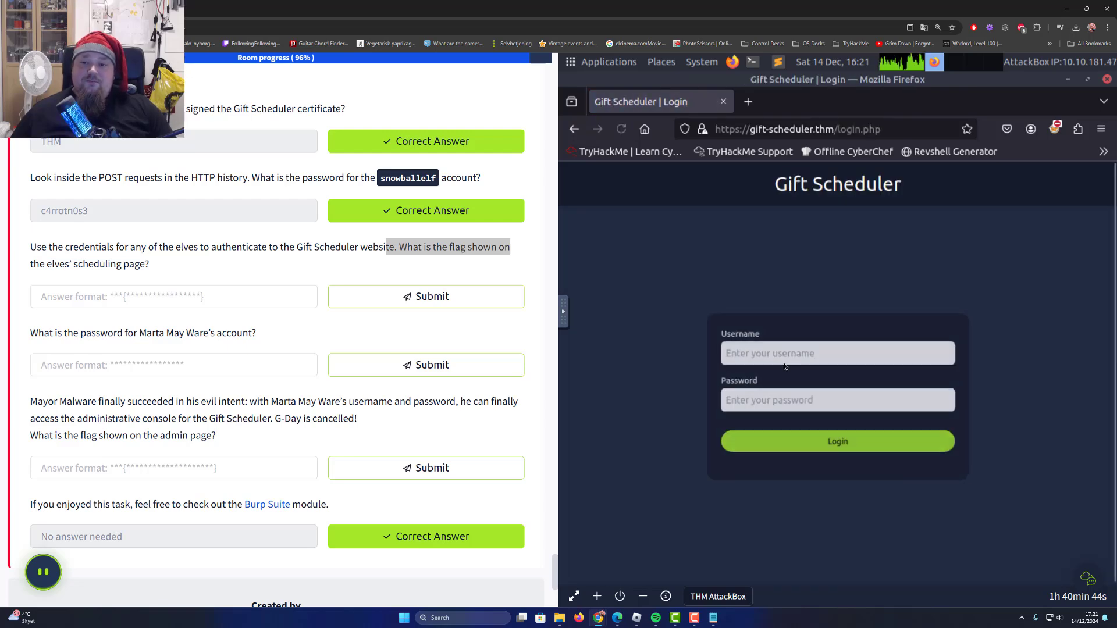
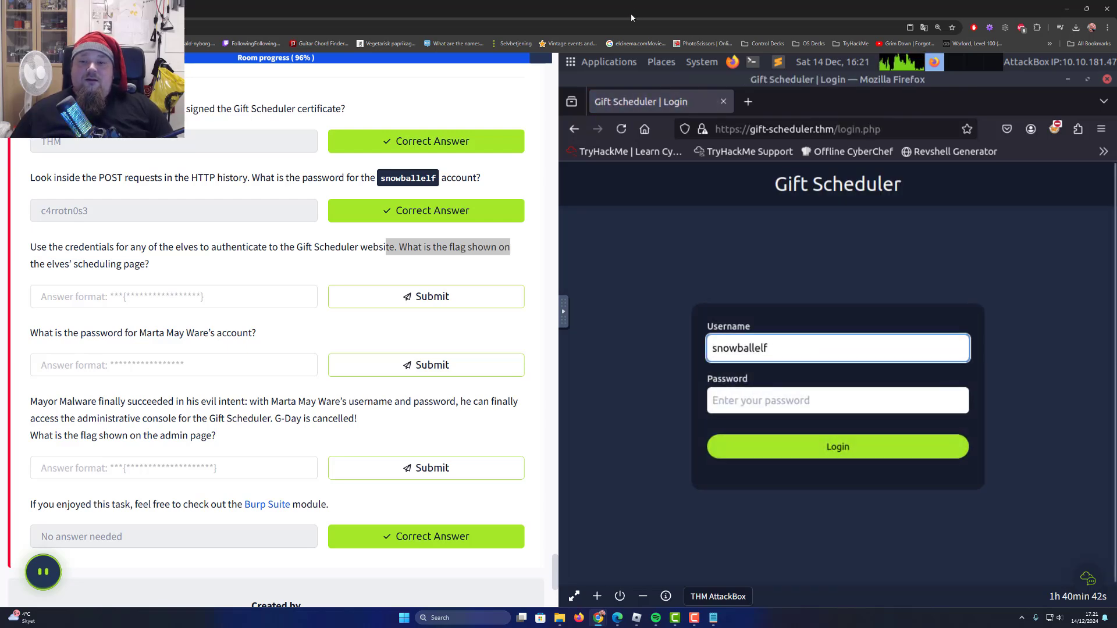
Select the elf's password in the TryHackMe answer field to copy it
{"action": "double_click", "coordinate": [72, 210]}
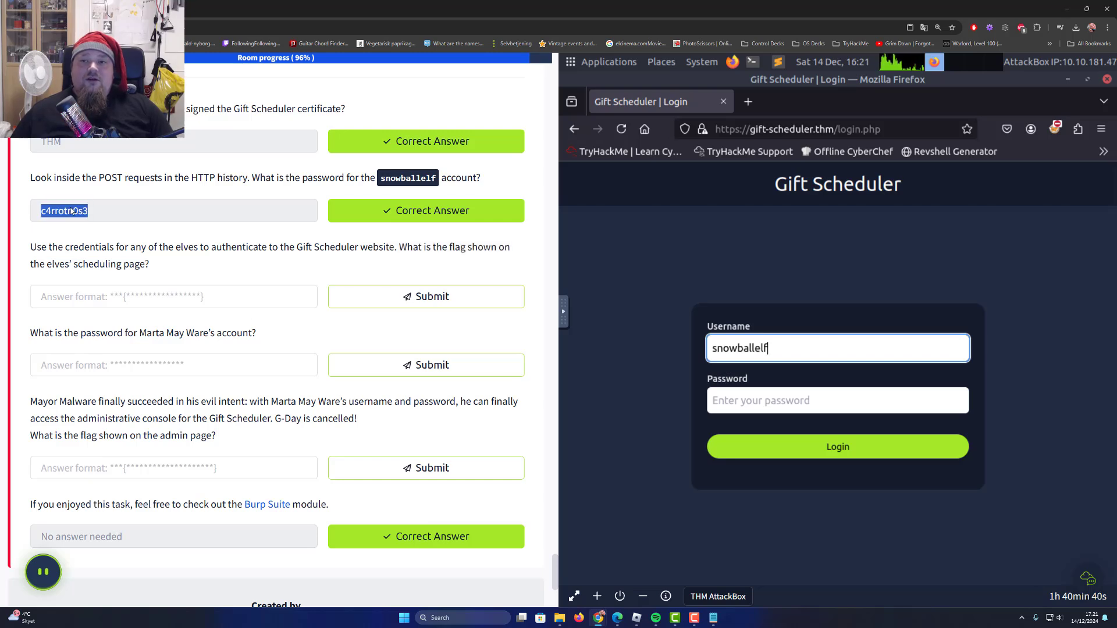
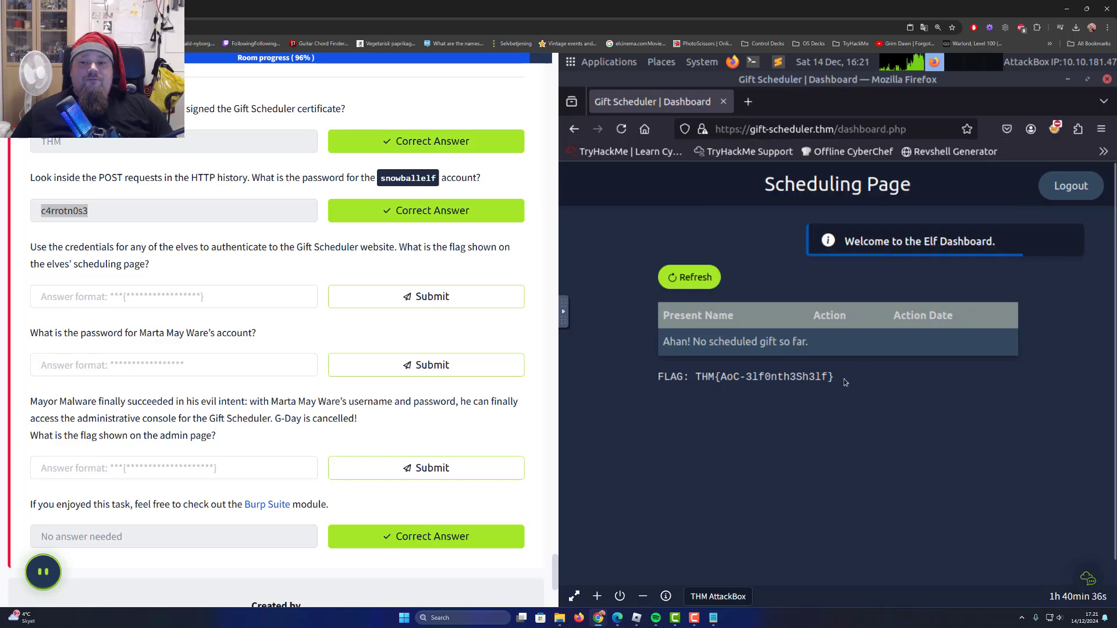
Copy the flag from the Gift Scheduler's scheduling page and submit it as the elves' flag answer
{"action": "left_click_drag", "start_coordinate": [837, 378], "coordinate": [696, 378]}
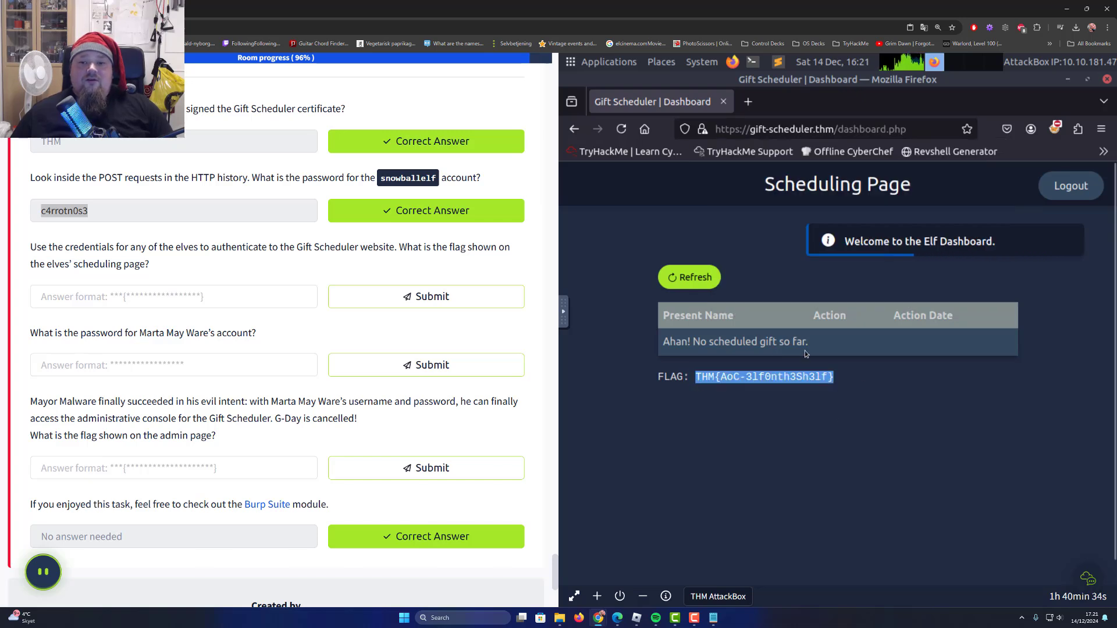
{"action": "right_click", "coordinate": [746, 379]}
{"action": "left_click", "coordinate": [759, 389]}
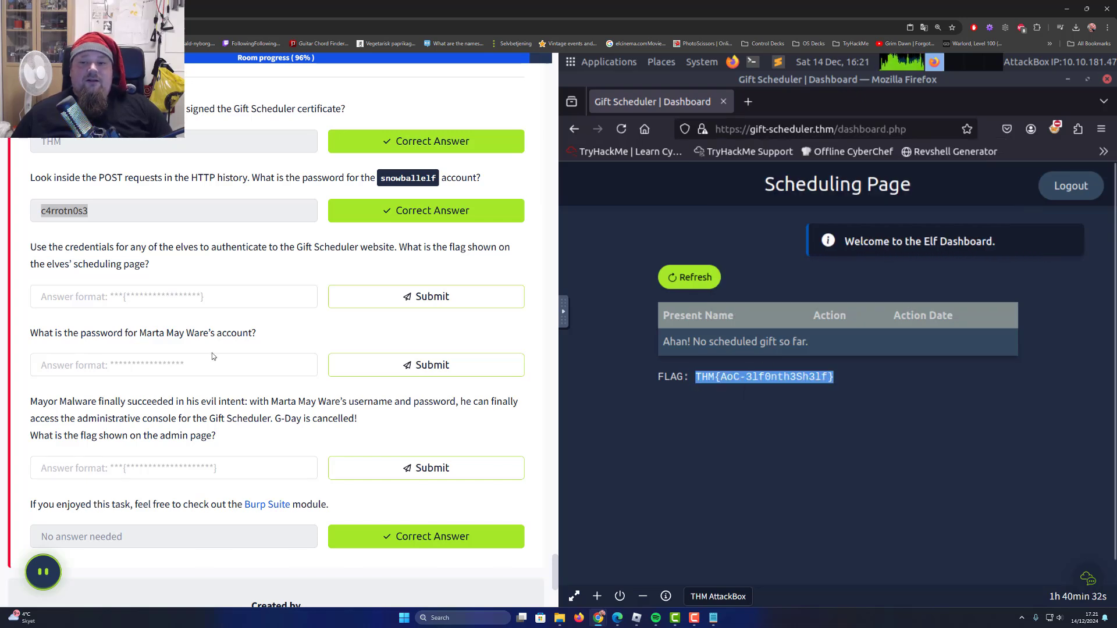
{"action": "left_click", "coordinate": [303, 288]}
{"action": "key", "text": "ctrl+v"}
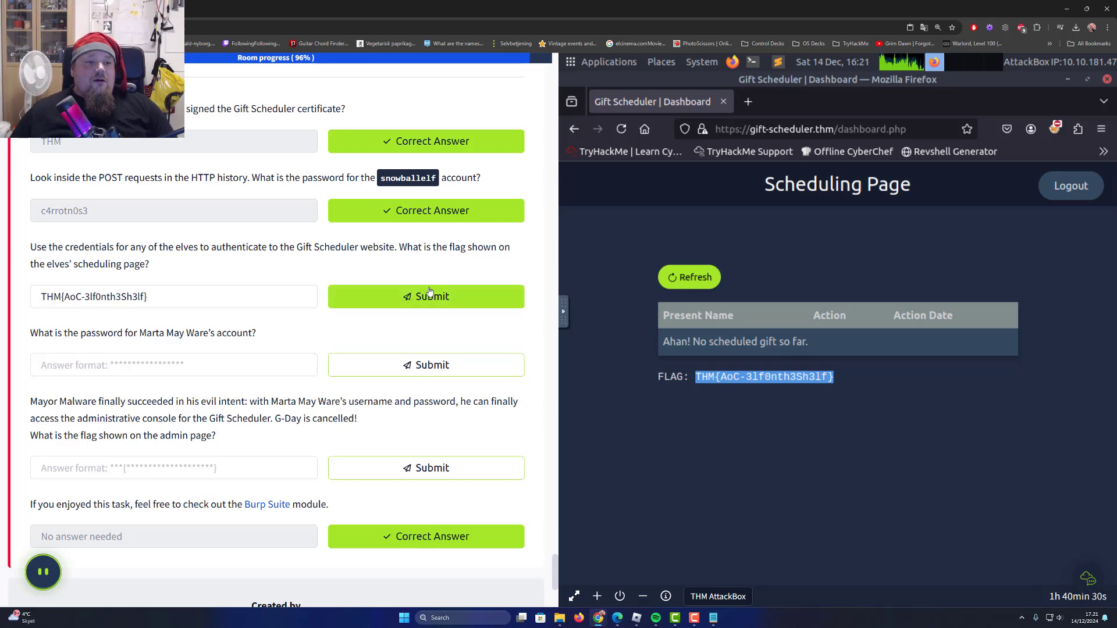
{"action": "left_click", "coordinate": [430, 291]}
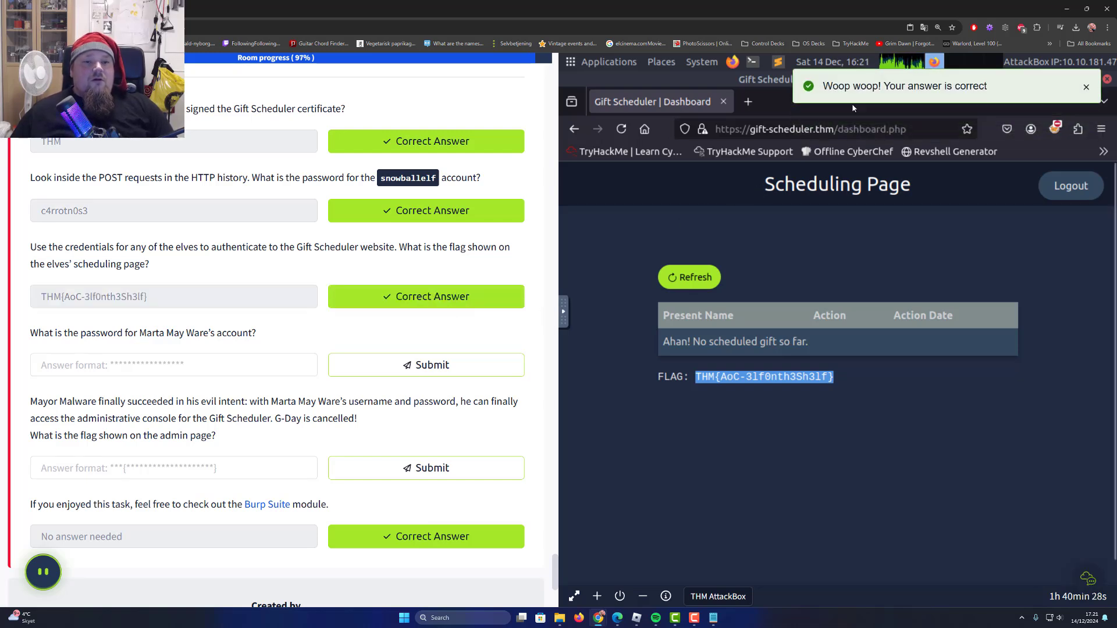
Bring Burp Suite forward and select the captured POST login request in HTTP history row 4
{"action": "double_click", "coordinate": [927, 85]}
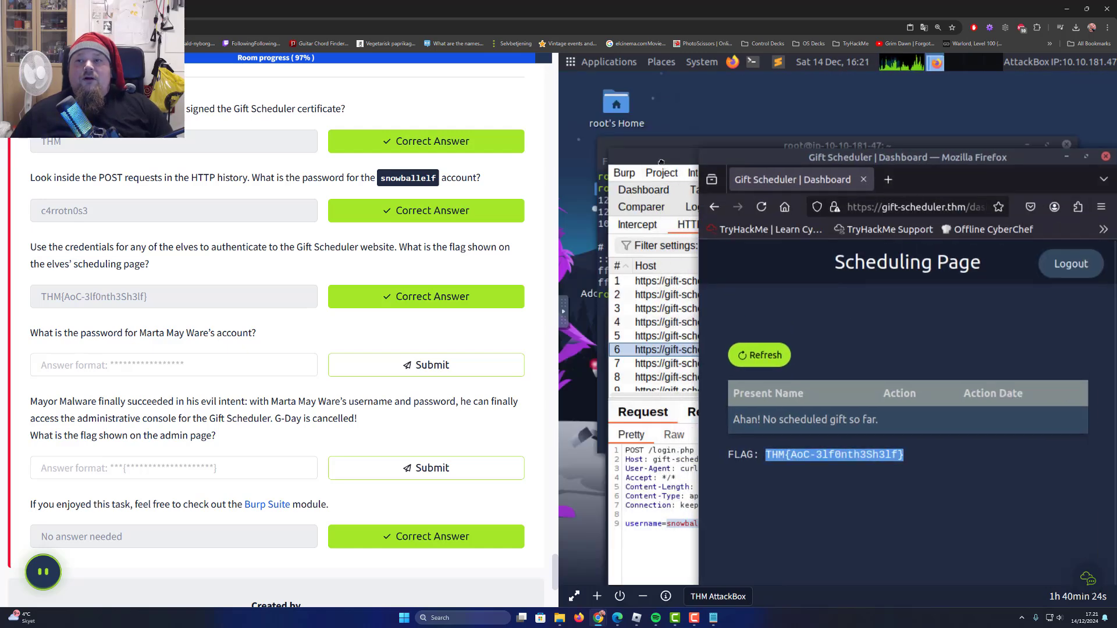
{"action": "double_click", "coordinate": [661, 163]}
{"action": "left_click", "coordinate": [696, 230]}
{"action": "left_click", "coordinate": [695, 244], "text": "shift"}
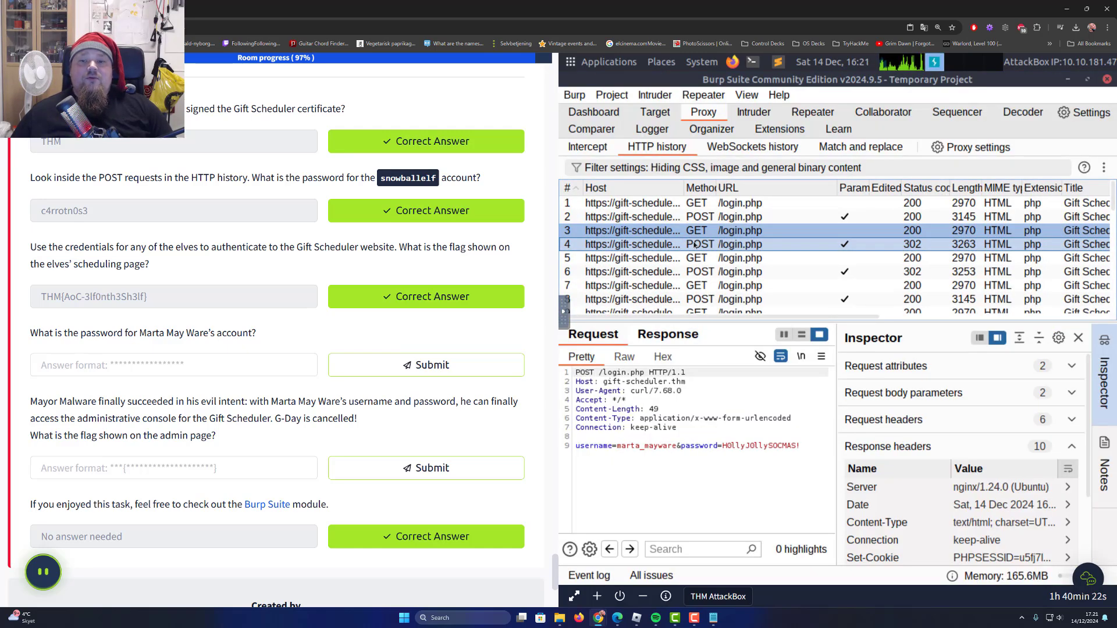
{"action": "left_click", "coordinate": [696, 244]}
Copy the password from the request body's line 9 and submit it as the admin account's password answer
{"action": "double_click", "coordinate": [752, 446]}
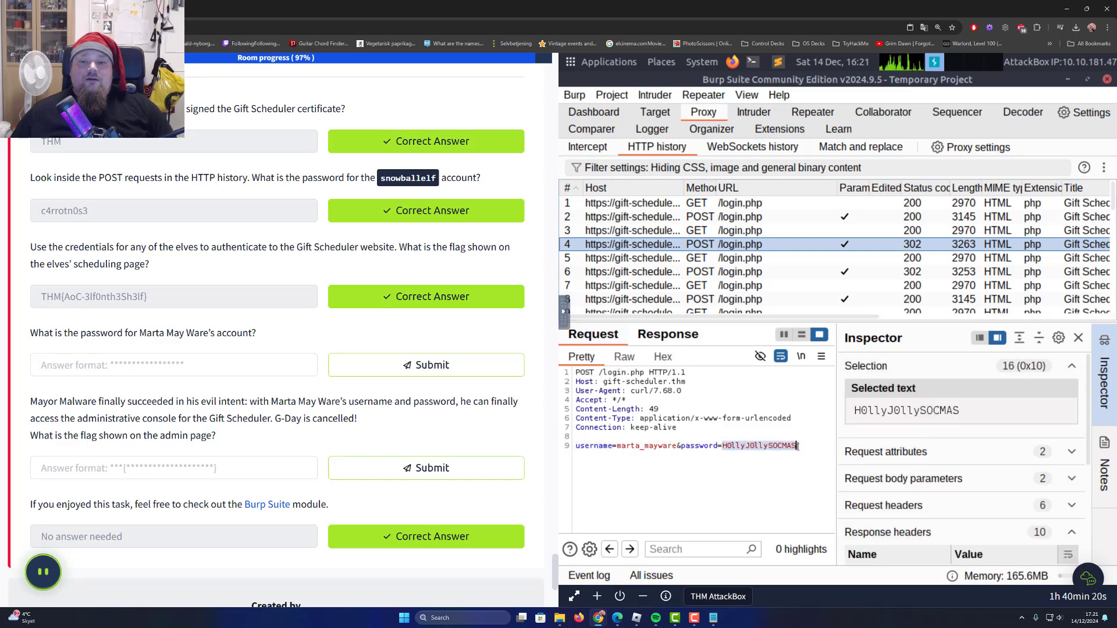
{"action": "left_click_drag", "start_coordinate": [802, 446], "coordinate": [723, 446]}
{"action": "right_click", "coordinate": [728, 447]}
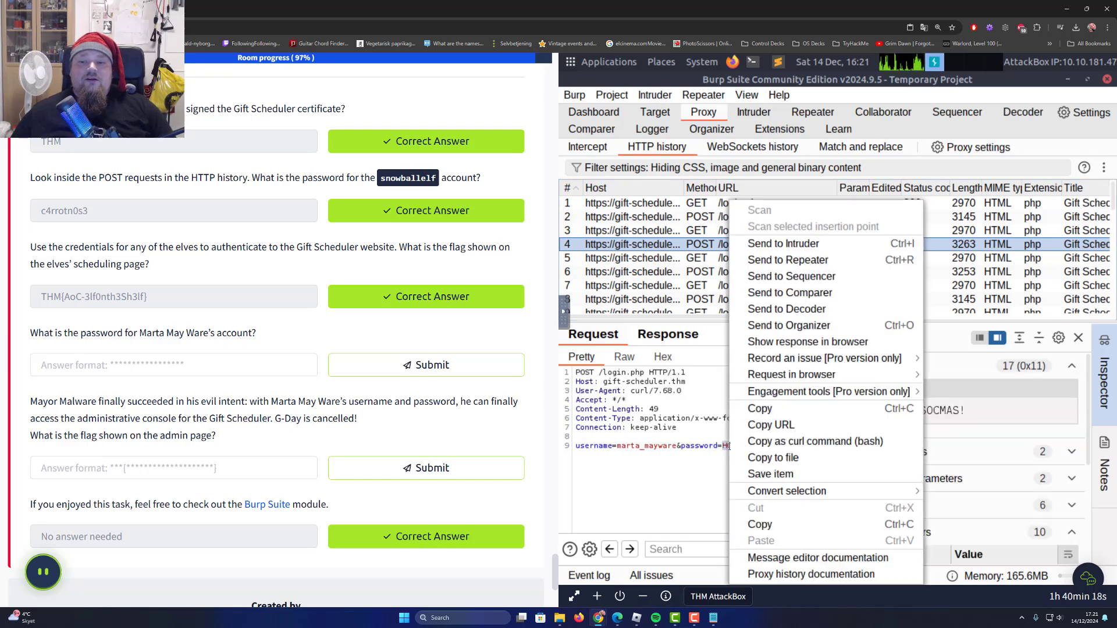
{"action": "left_click", "coordinate": [760, 409]}
{"action": "left_click", "coordinate": [404, 374]}
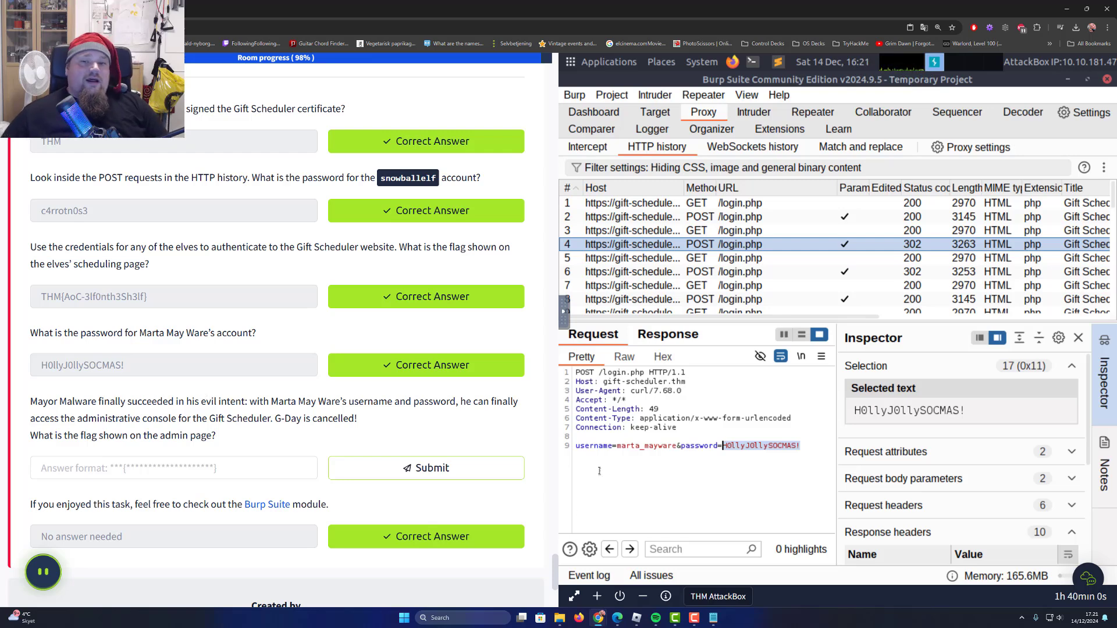
Copy the username from line 9 of the login request, then drag Burp down to reveal Firefox
{"action": "double_click", "coordinate": [645, 446]}
{"action": "right_click", "coordinate": [647, 447]}
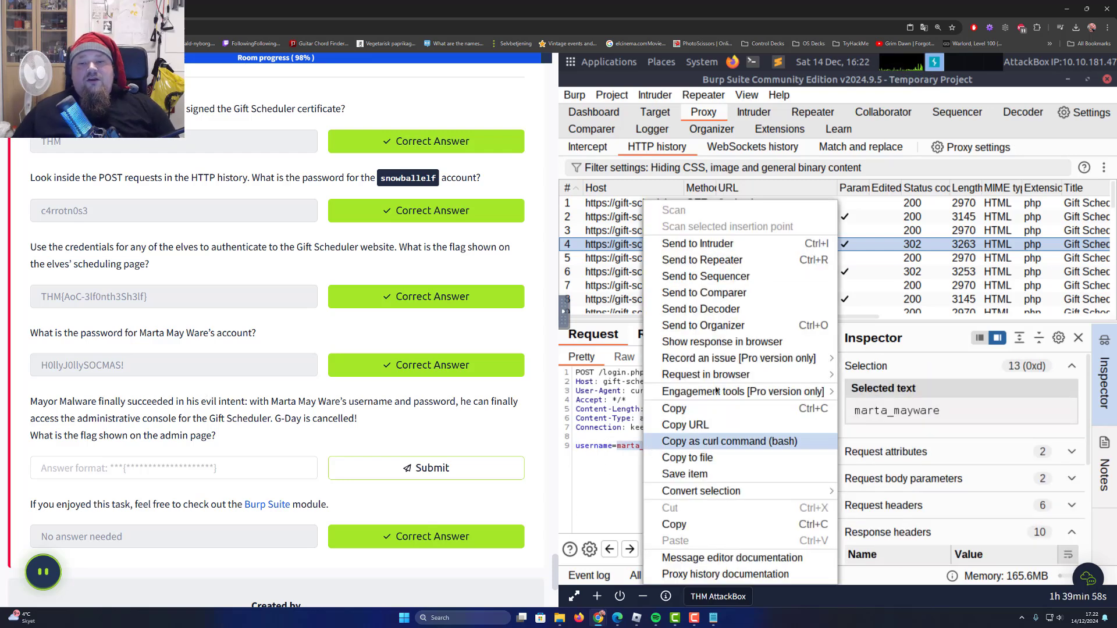
{"action": "left_click", "coordinate": [717, 408]}
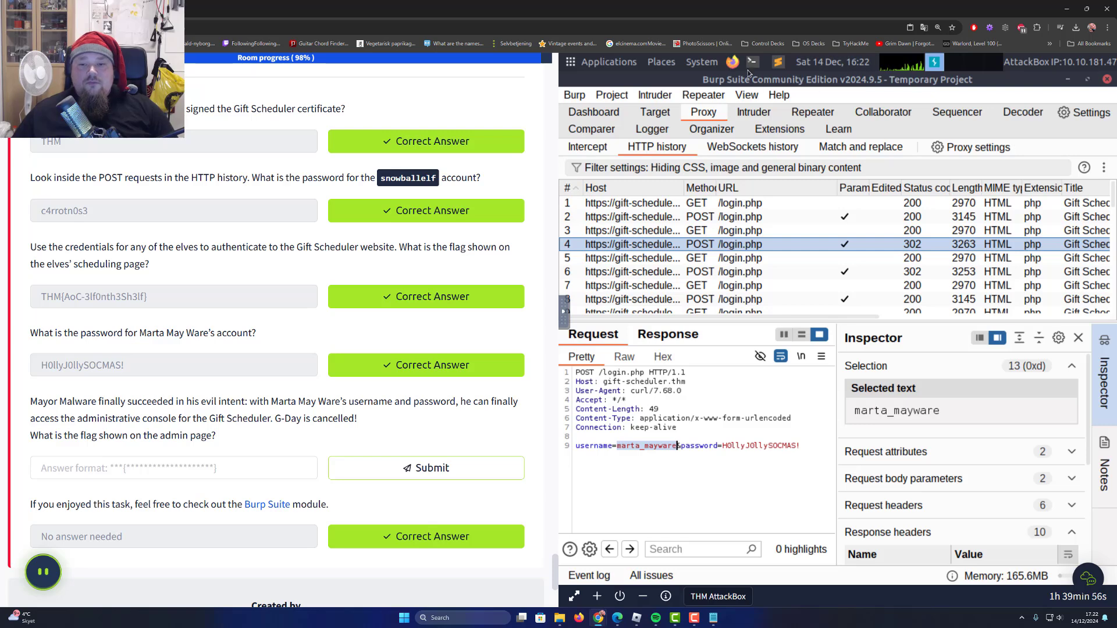
{"action": "left_click_drag", "start_coordinate": [980, 86], "coordinate": [971, 187]}
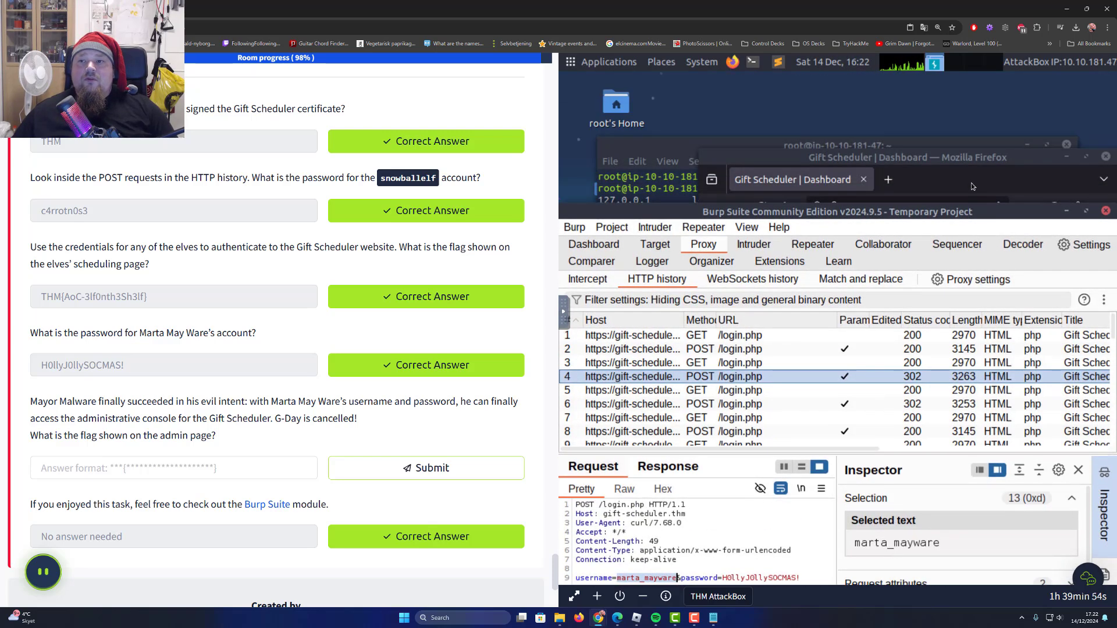
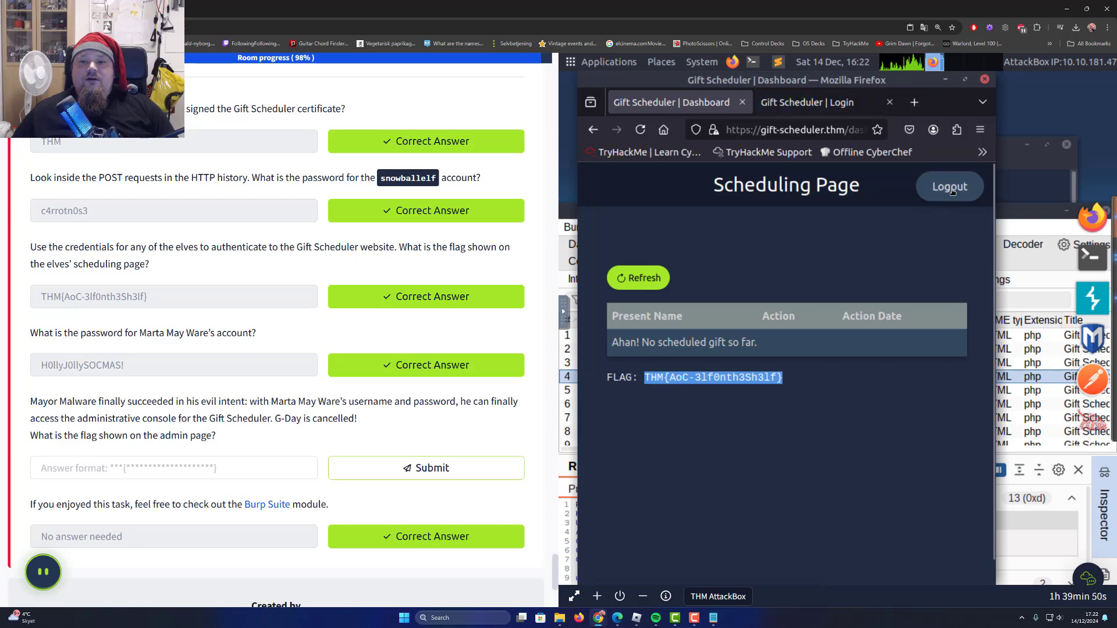
Open Logout in several new tabs, then refresh the gift table to confirm it shows Unauthorized
{"action": "middle_click", "coordinate": [953, 192]}
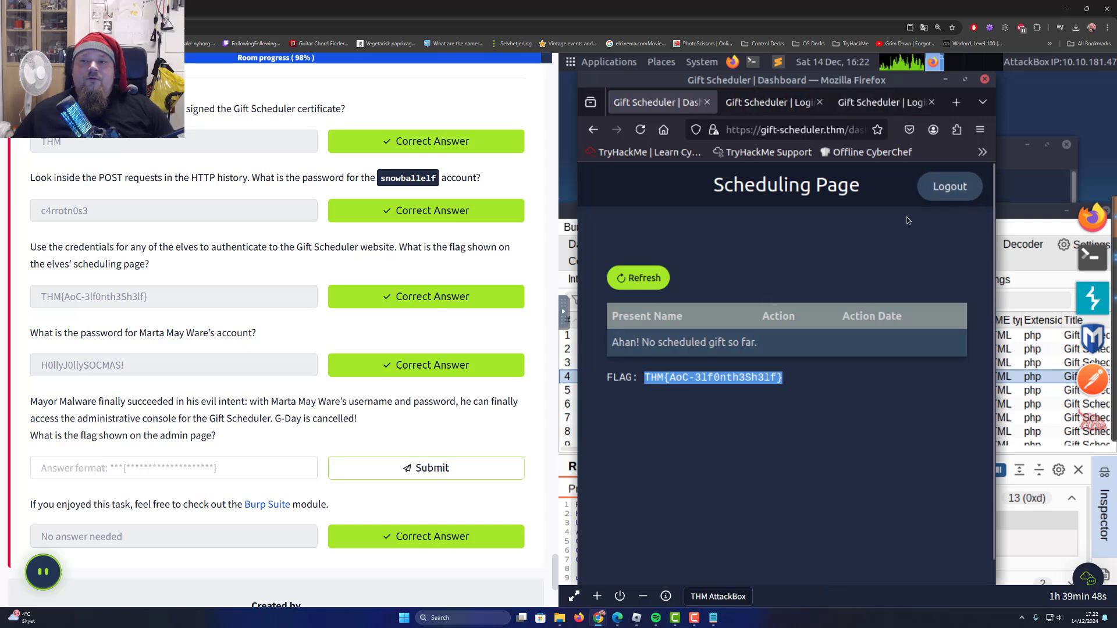
{"action": "middle_click", "coordinate": [950, 187]}
{"action": "middle_click", "coordinate": [950, 187]}
{"action": "middle_click", "coordinate": [951, 188]}
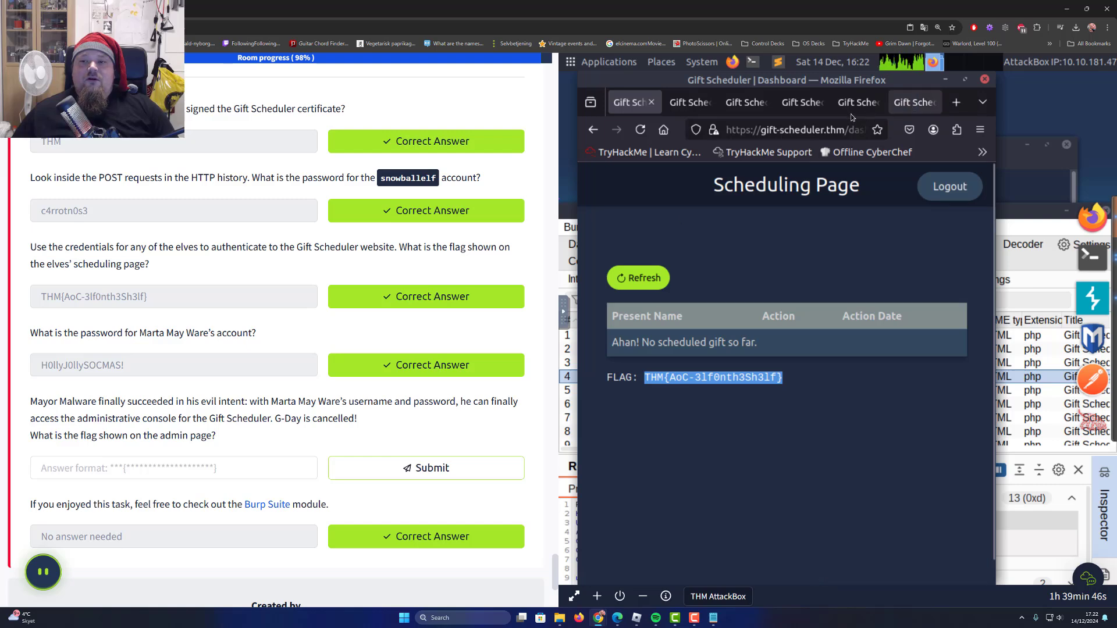
{"action": "left_click", "coordinate": [699, 106], "text": "ctrl"}
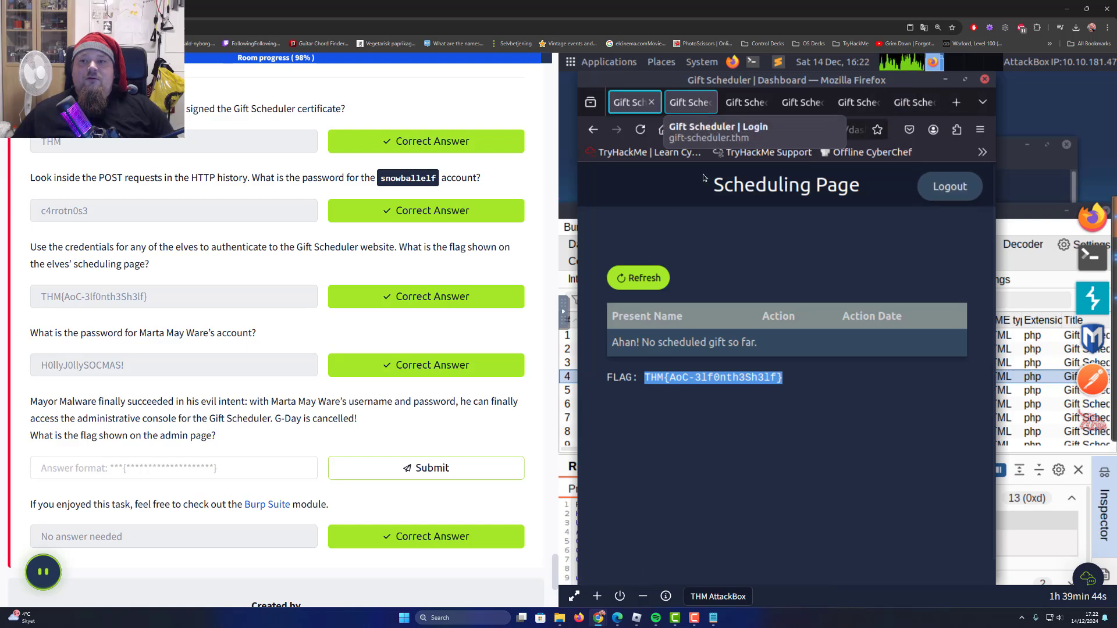
{"action": "left_click", "coordinate": [632, 282]}
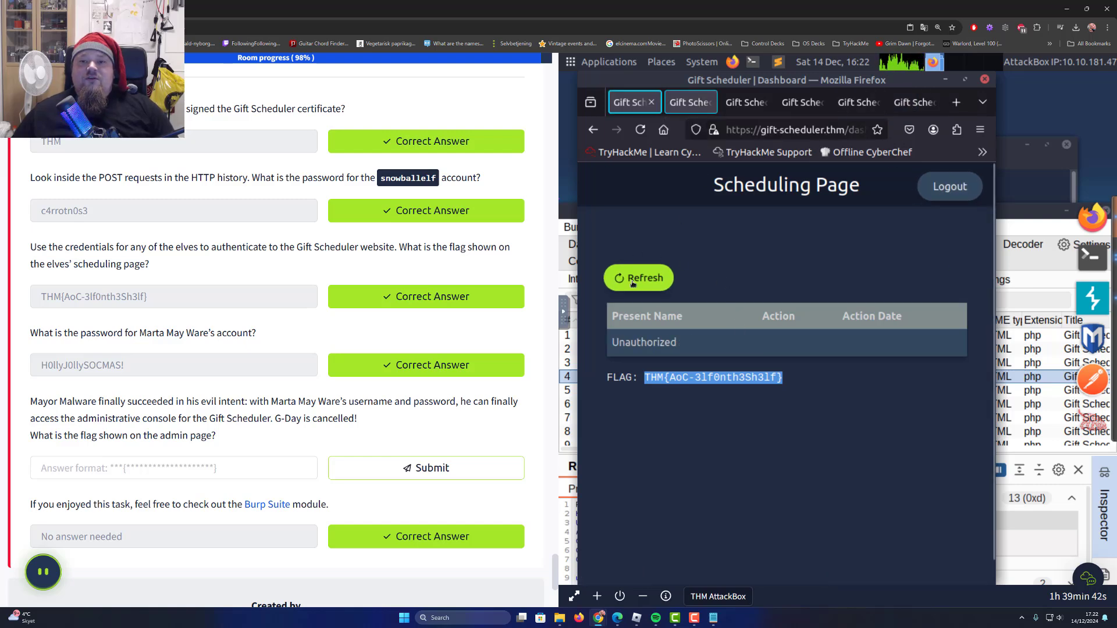
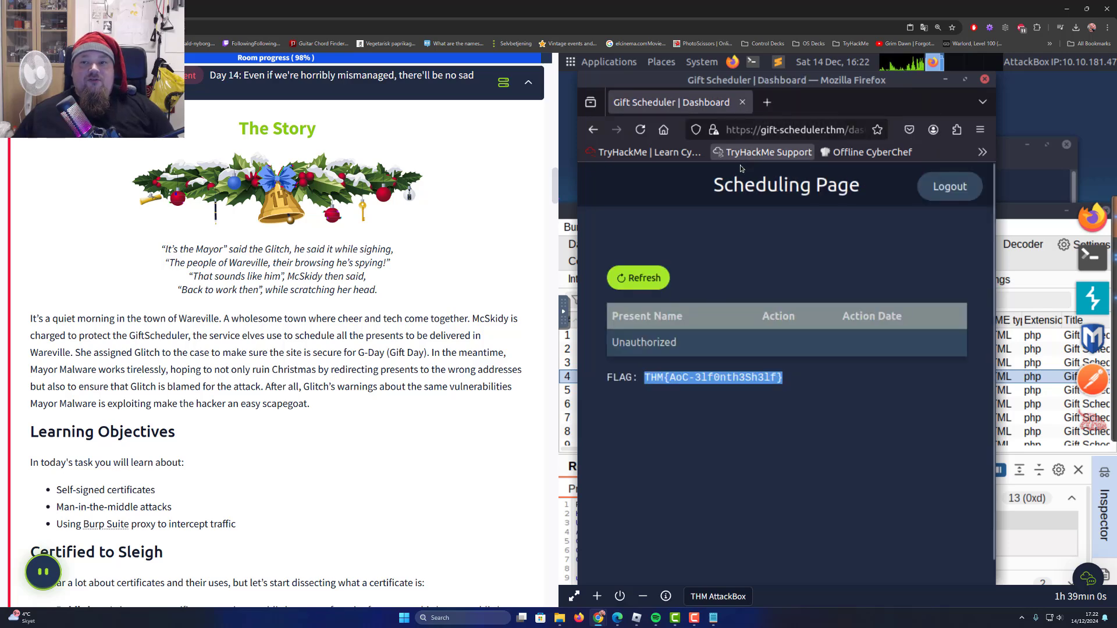
Log out to the login page, then paste the copied admin flag into Username and select it
{"action": "left_click", "coordinate": [792, 130]}
{"action": "key", "text": "Return"}
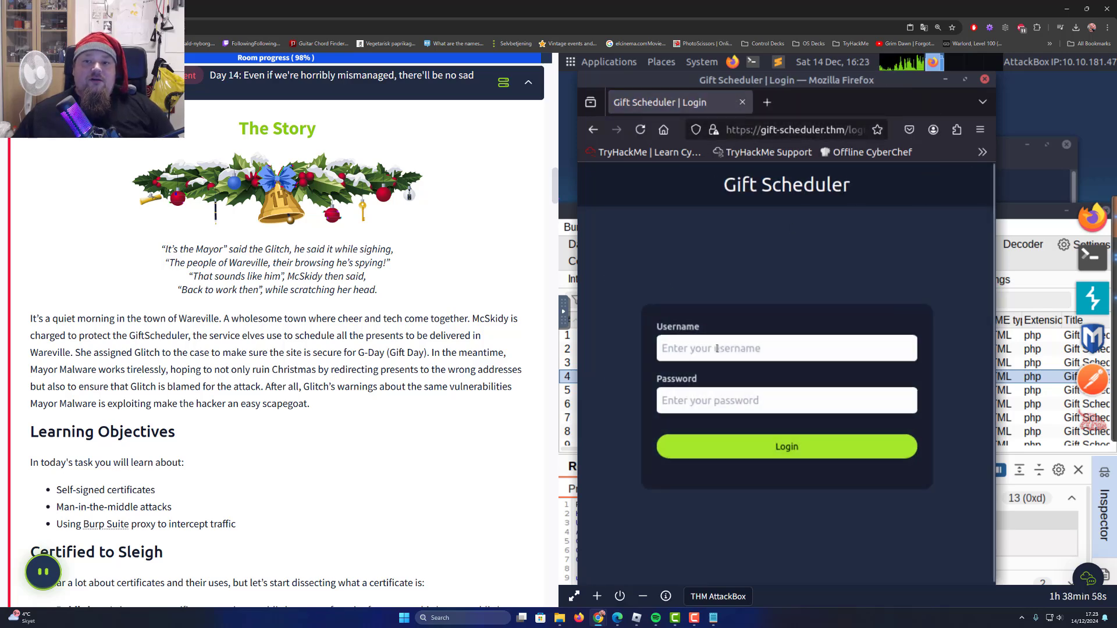
{"action": "left_click", "coordinate": [716, 348]}
{"action": "type", "text": "THM{AoC-3lf0nth3Sh3lf}"}
{"action": "key", "text": "ctrl+a"}
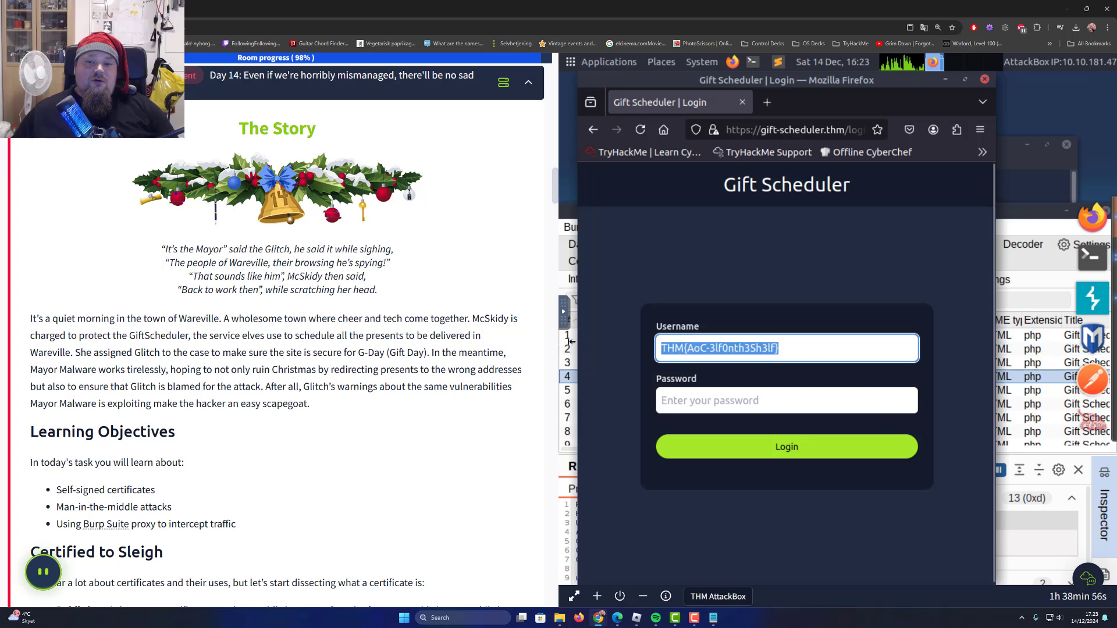
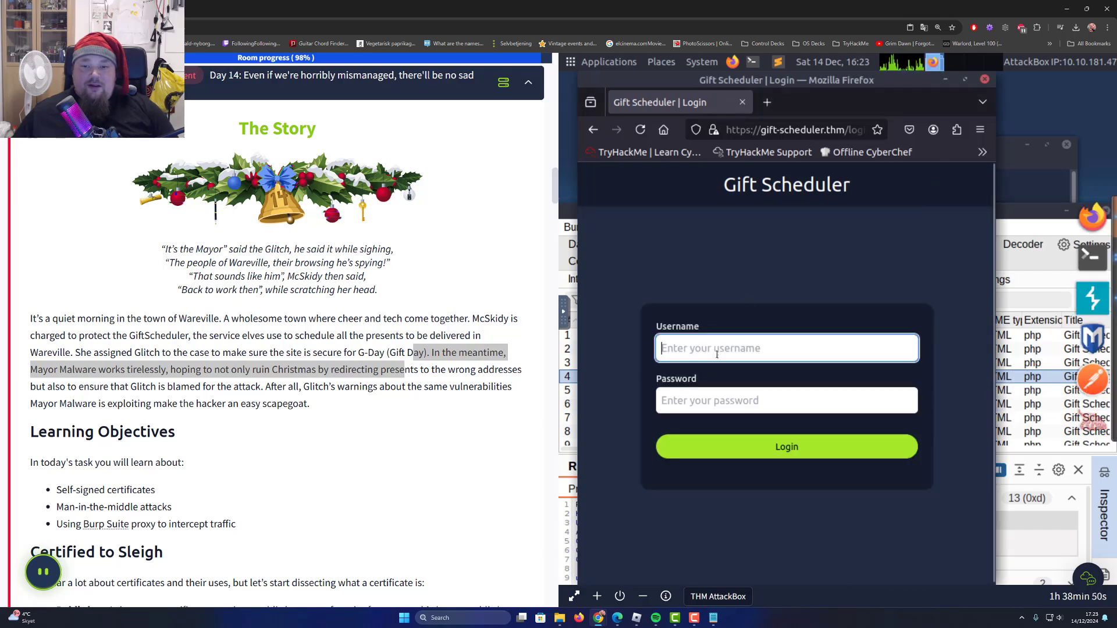
Paste the intercepted account's username into the login form's Username field, leaving Password empty
{"action": "type", "text": "marta_mayware"}
{"action": "scroll", "coordinate": [288, 388], "scroll_direction": "down", "scroll_amount": 7}
{"action": "scroll", "coordinate": [289, 388], "scroll_direction": "down", "scroll_amount": 20}
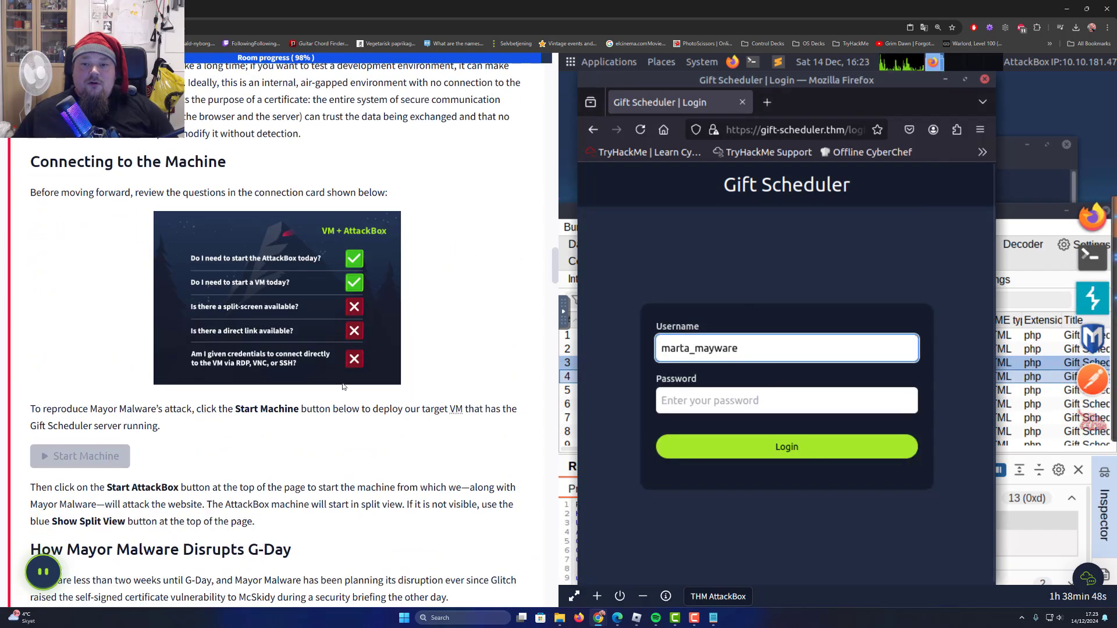
{"action": "scroll", "coordinate": [379, 380], "scroll_direction": "down", "scroll_amount": 20}
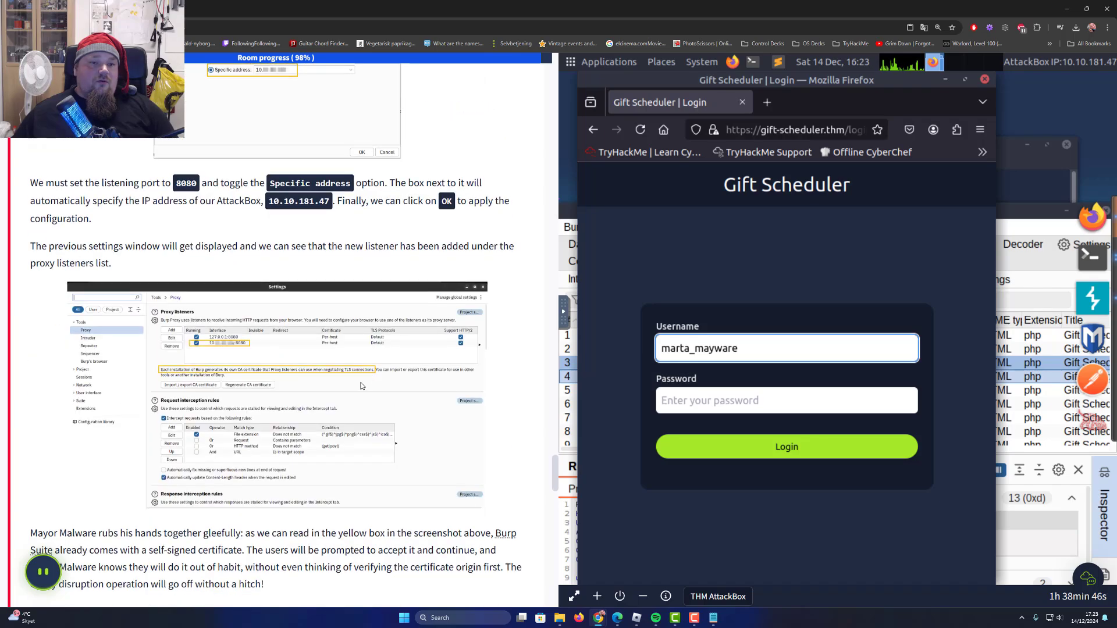
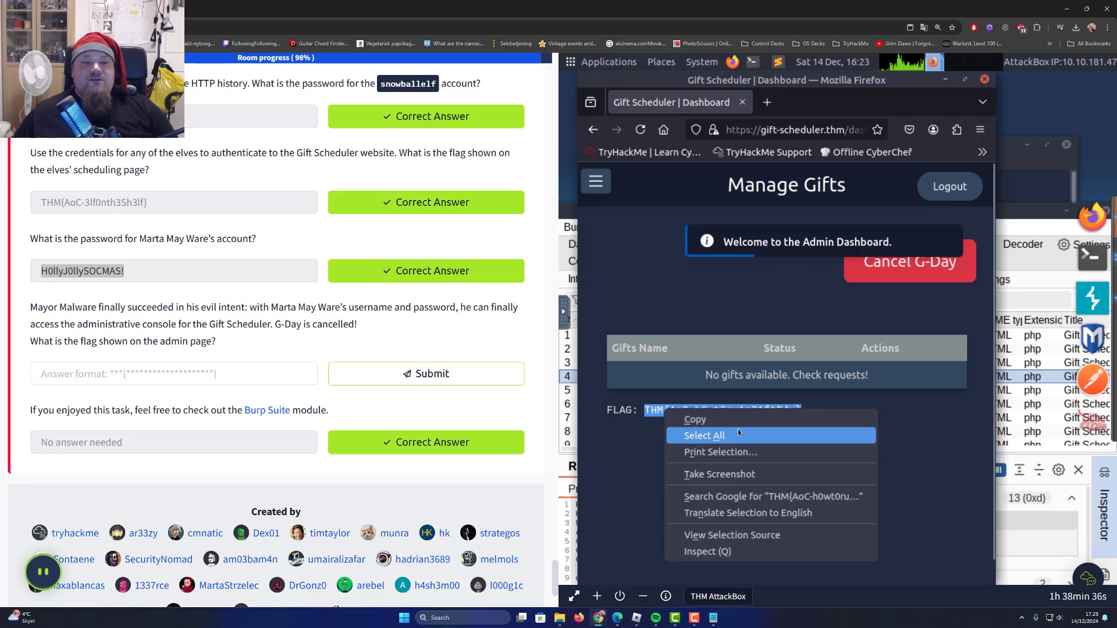
Copy the admin dashboard flag, paste it into the admin-page answer field, and submit it
{"action": "left_click", "coordinate": [695, 420]}
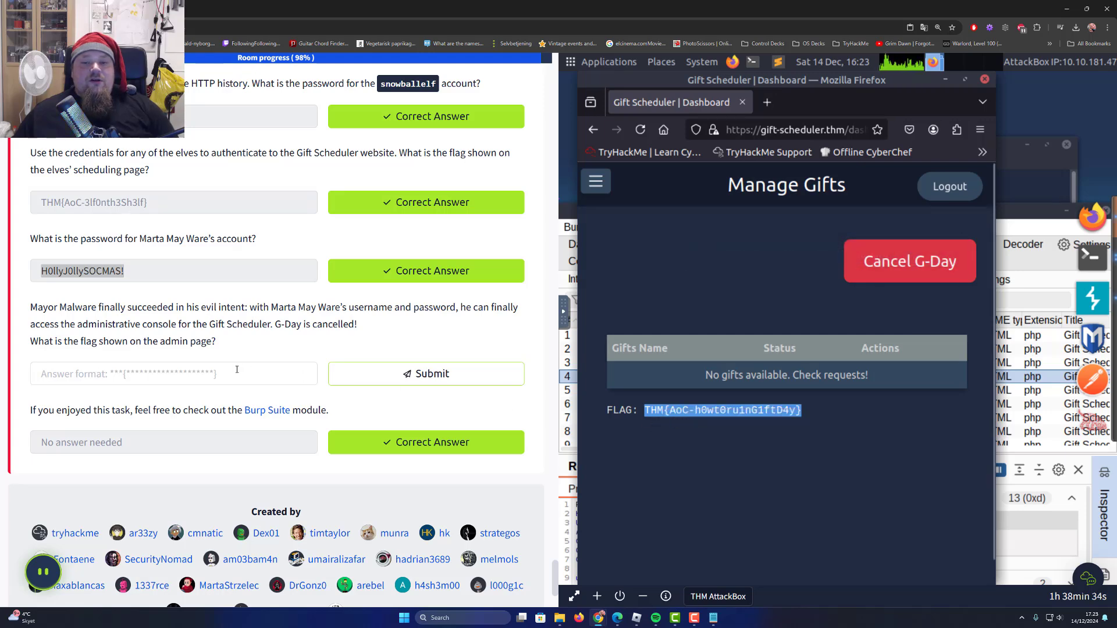
{"action": "left_click", "coordinate": [262, 374]}
{"action": "type", "text": "THM{AoC-h0wt0ru1nG1ftD4y}"}
{"action": "left_click", "coordinate": [375, 378]}
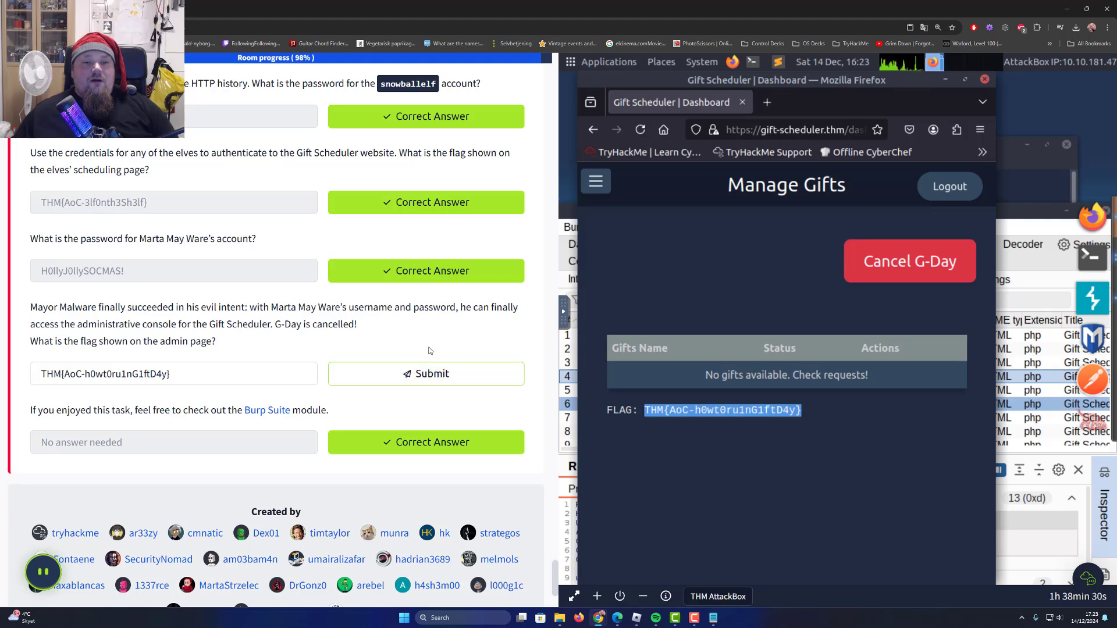
{"action": "left_click", "coordinate": [428, 375]}
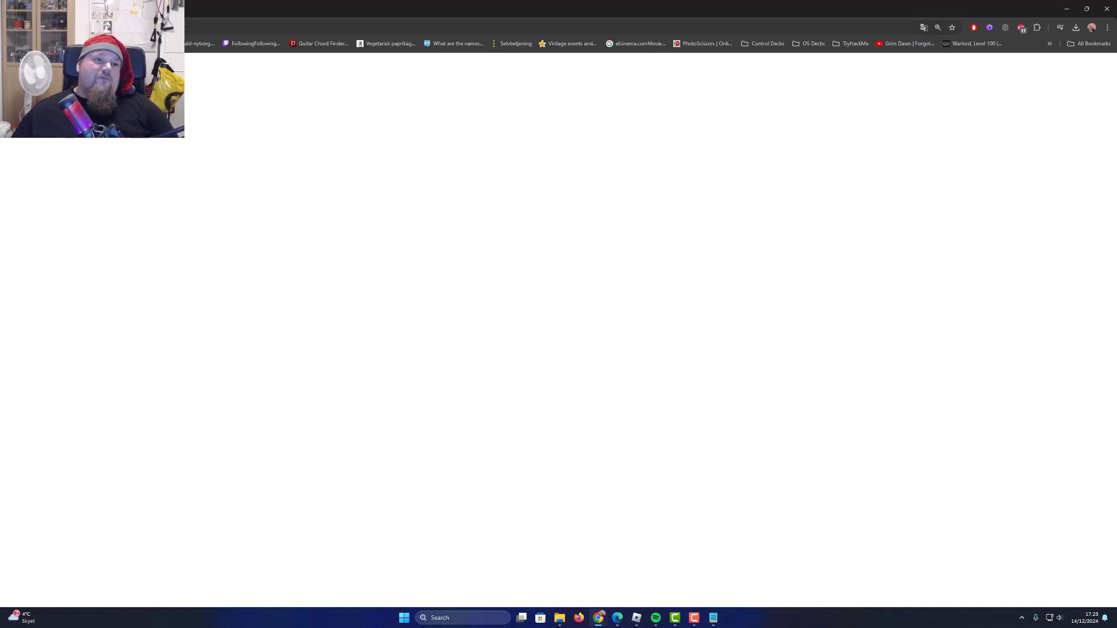
{"action": "left_click", "coordinate": [465, 27]}
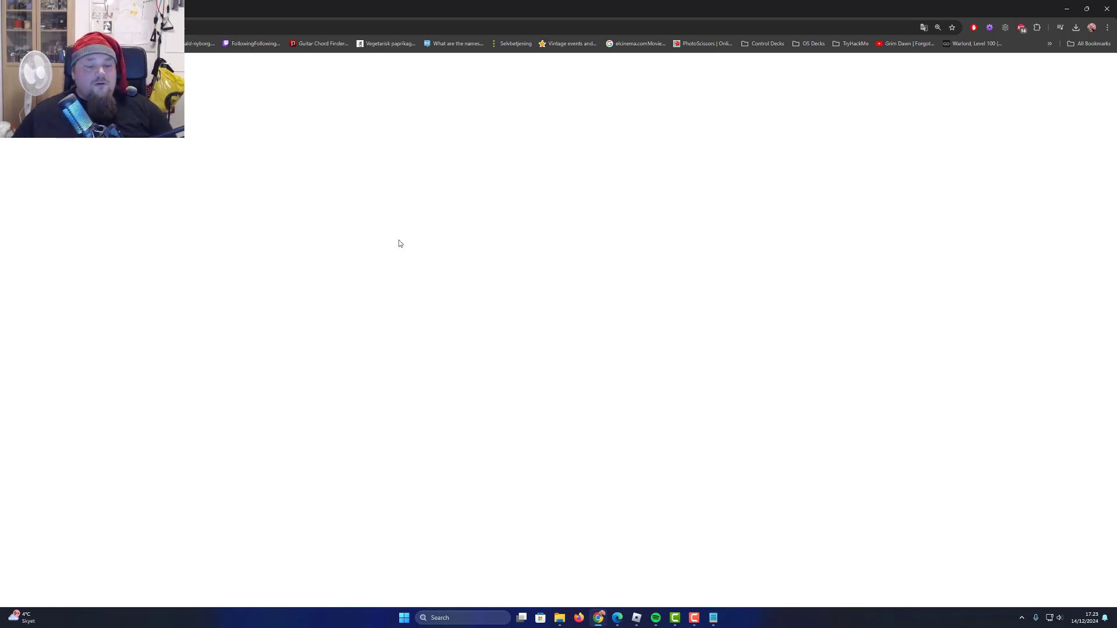
{"action": "left_click", "coordinate": [257, 27]}
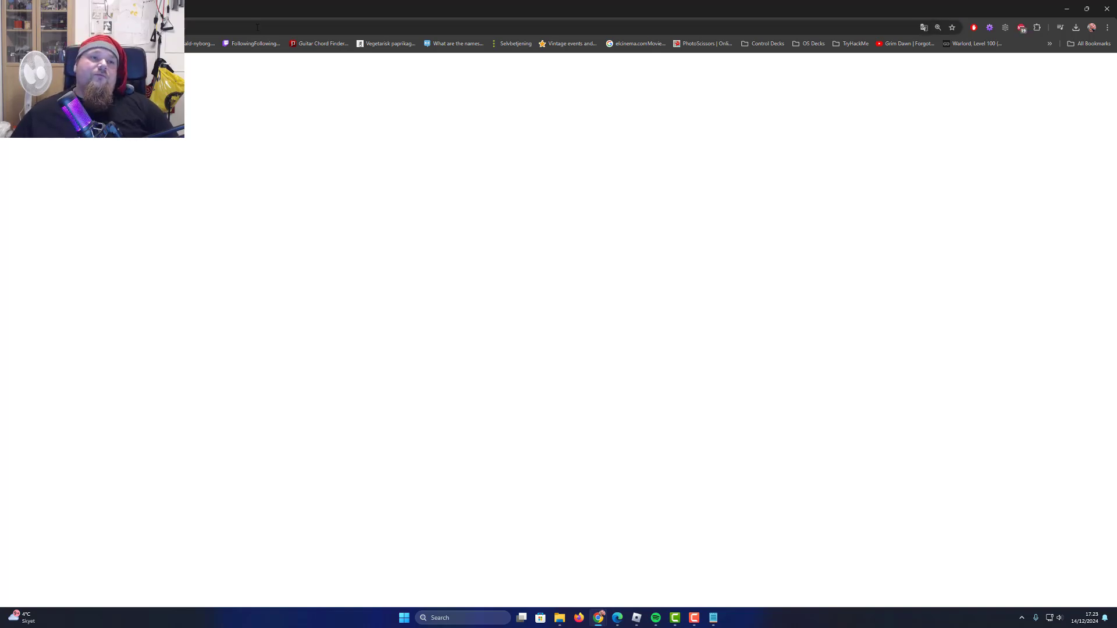
{"action": "left_click", "coordinate": [257, 28]}
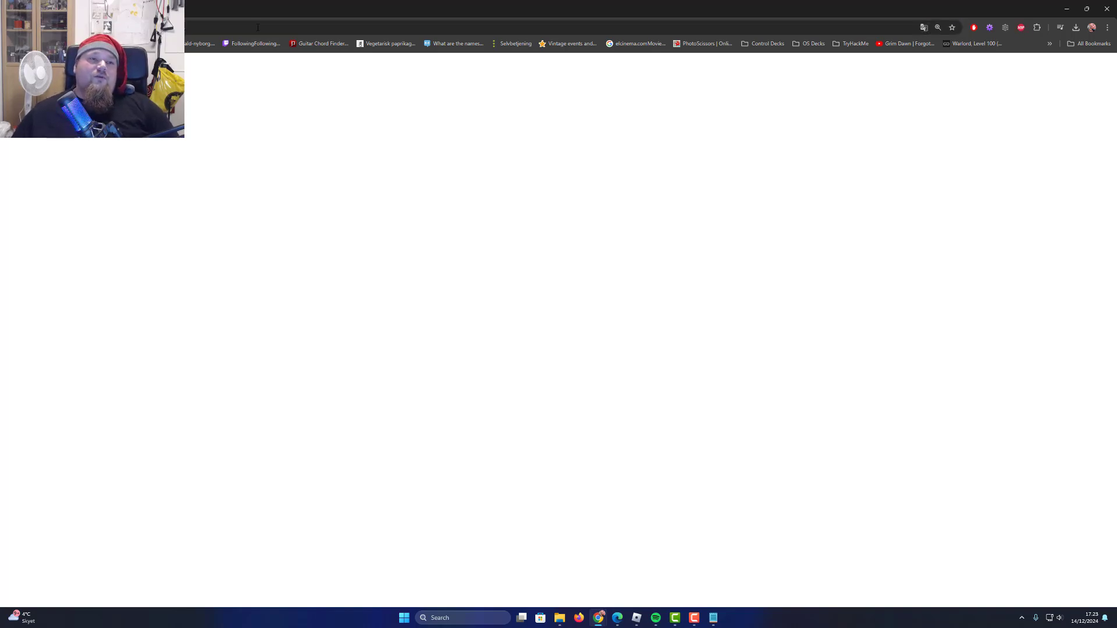
{"action": "left_click", "coordinate": [510, 295]}
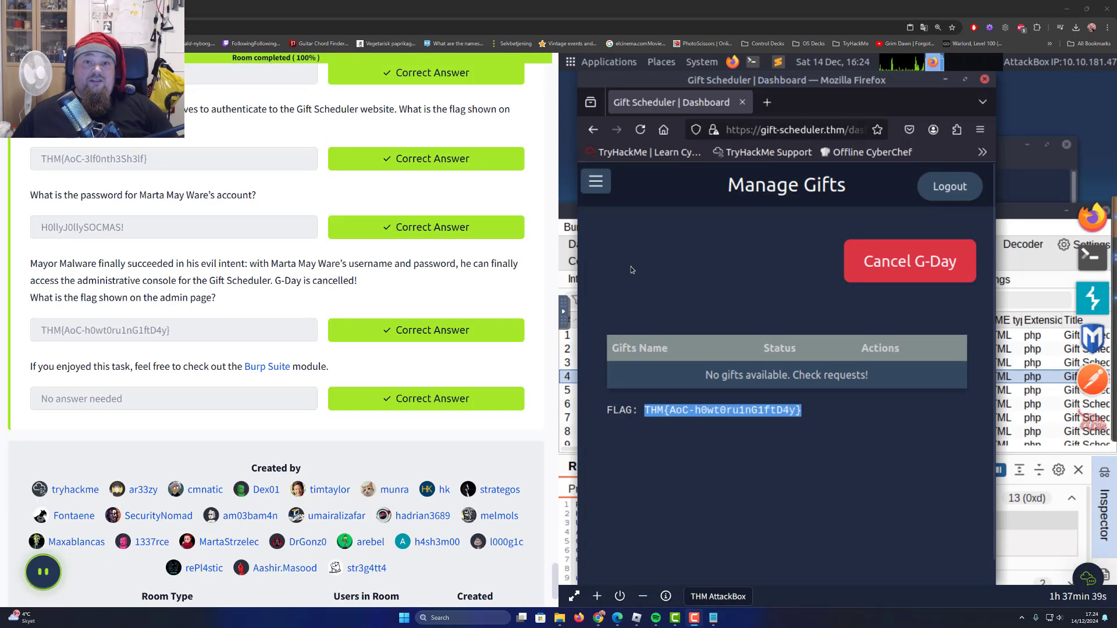
Check the submitted admin flag, then scroll up to review the answered account-name question
{"action": "left_click_drag", "start_coordinate": [225, 334], "coordinate": [40, 330]}
{"action": "left_click", "coordinate": [267, 276]}
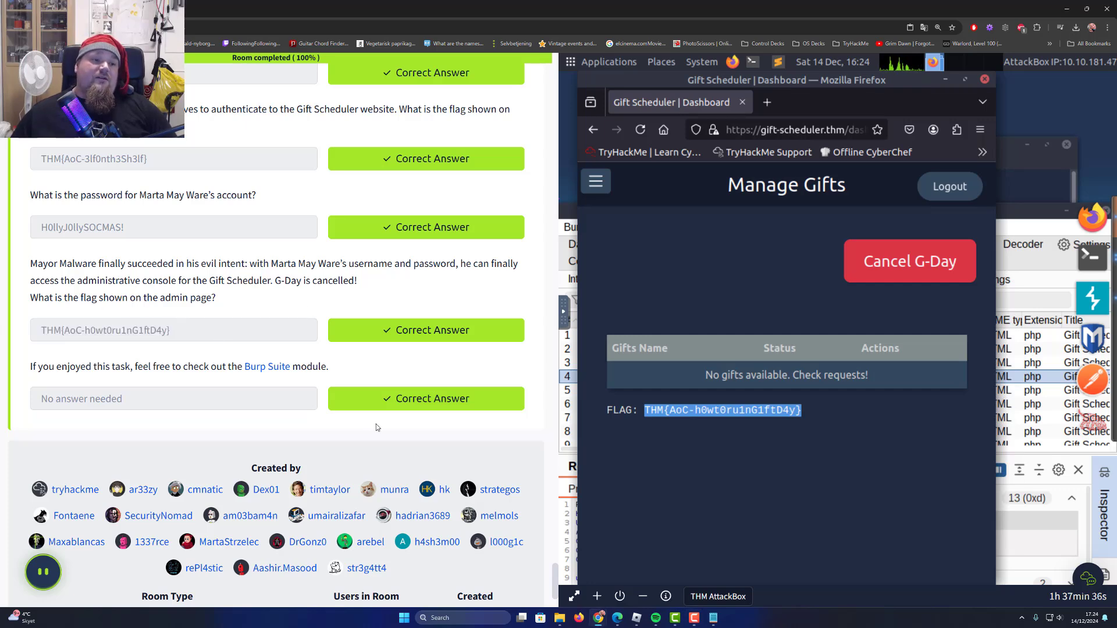
{"action": "scroll", "coordinate": [384, 425], "scroll_direction": "up", "scroll_amount": 3}
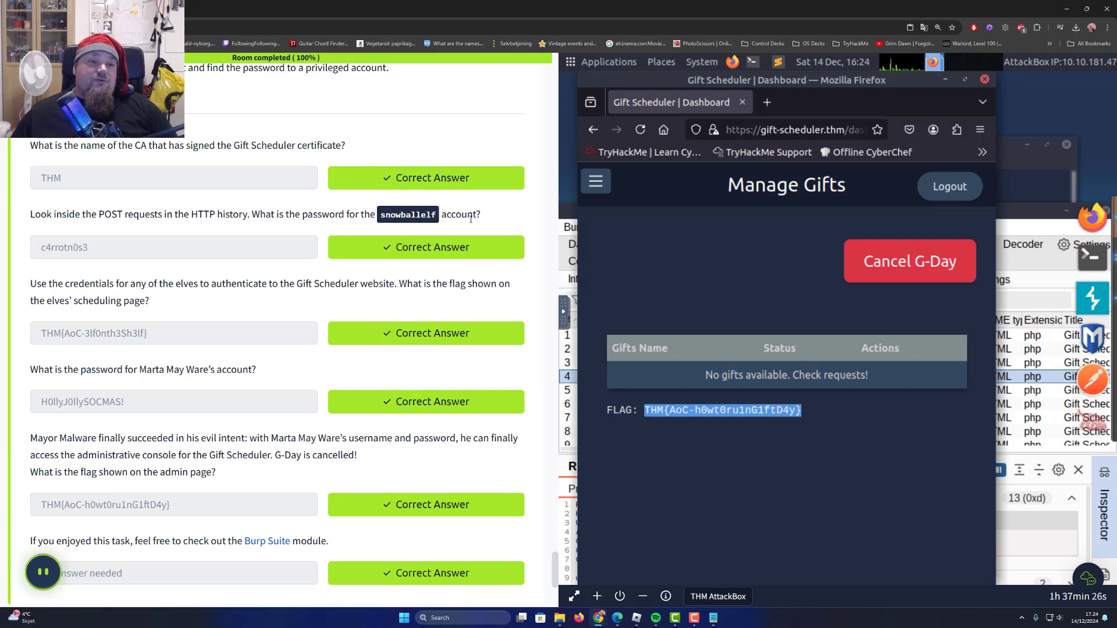
{"action": "double_click", "coordinate": [458, 215]}
{"action": "double_click", "coordinate": [410, 215]}
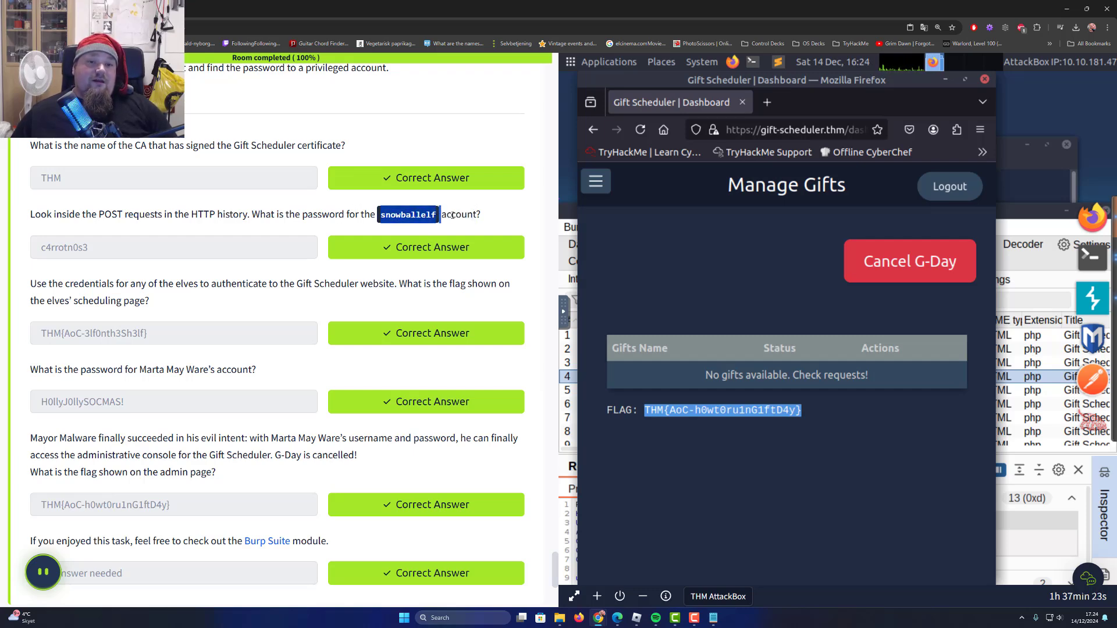